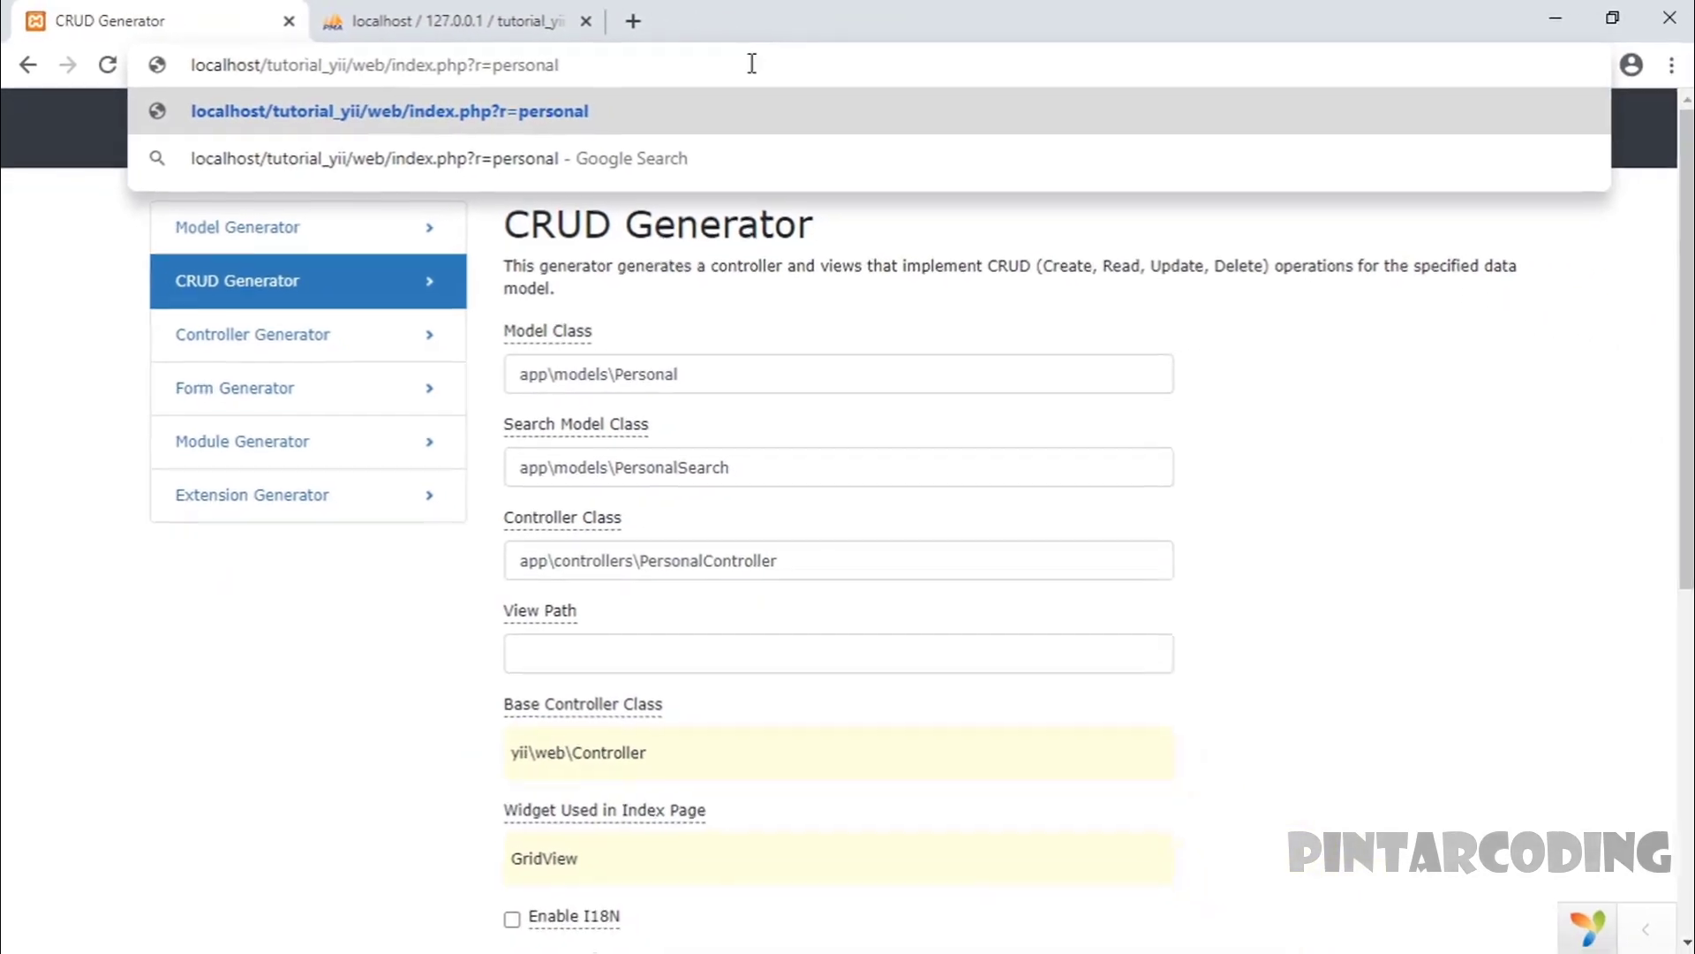
- Load the personal route, then go to personal/index to show the empty Personals grid
{"action": "key", "text": "Return"}
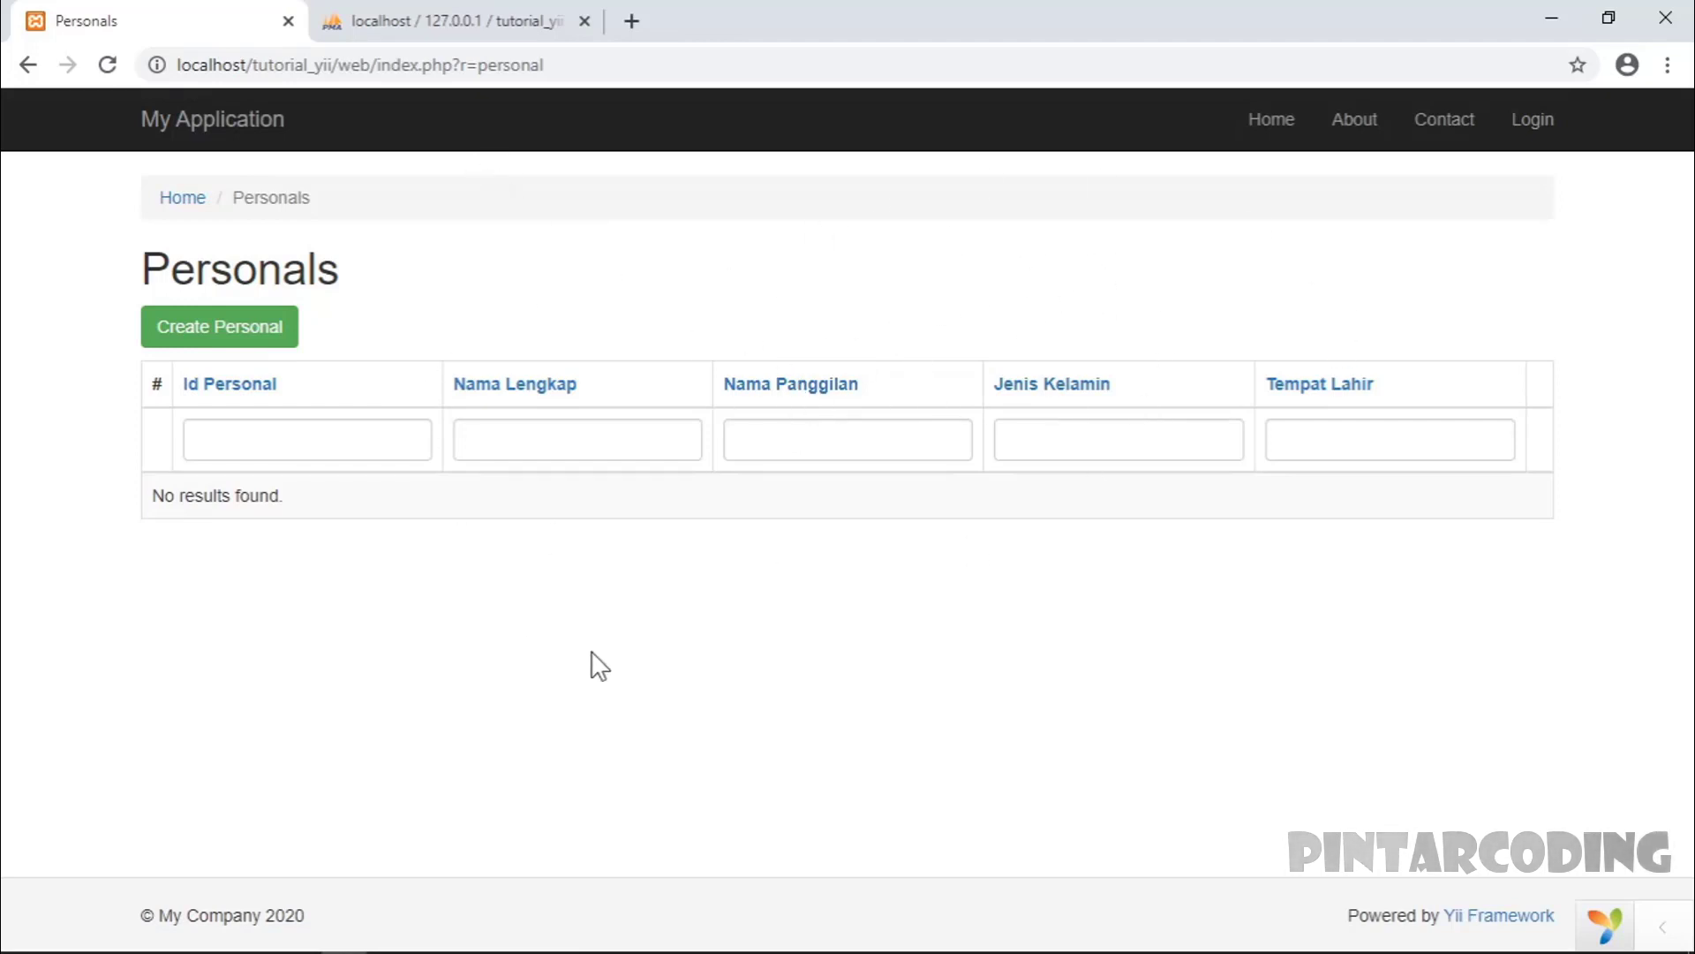
{"action": "left_click", "coordinate": [591, 64]}
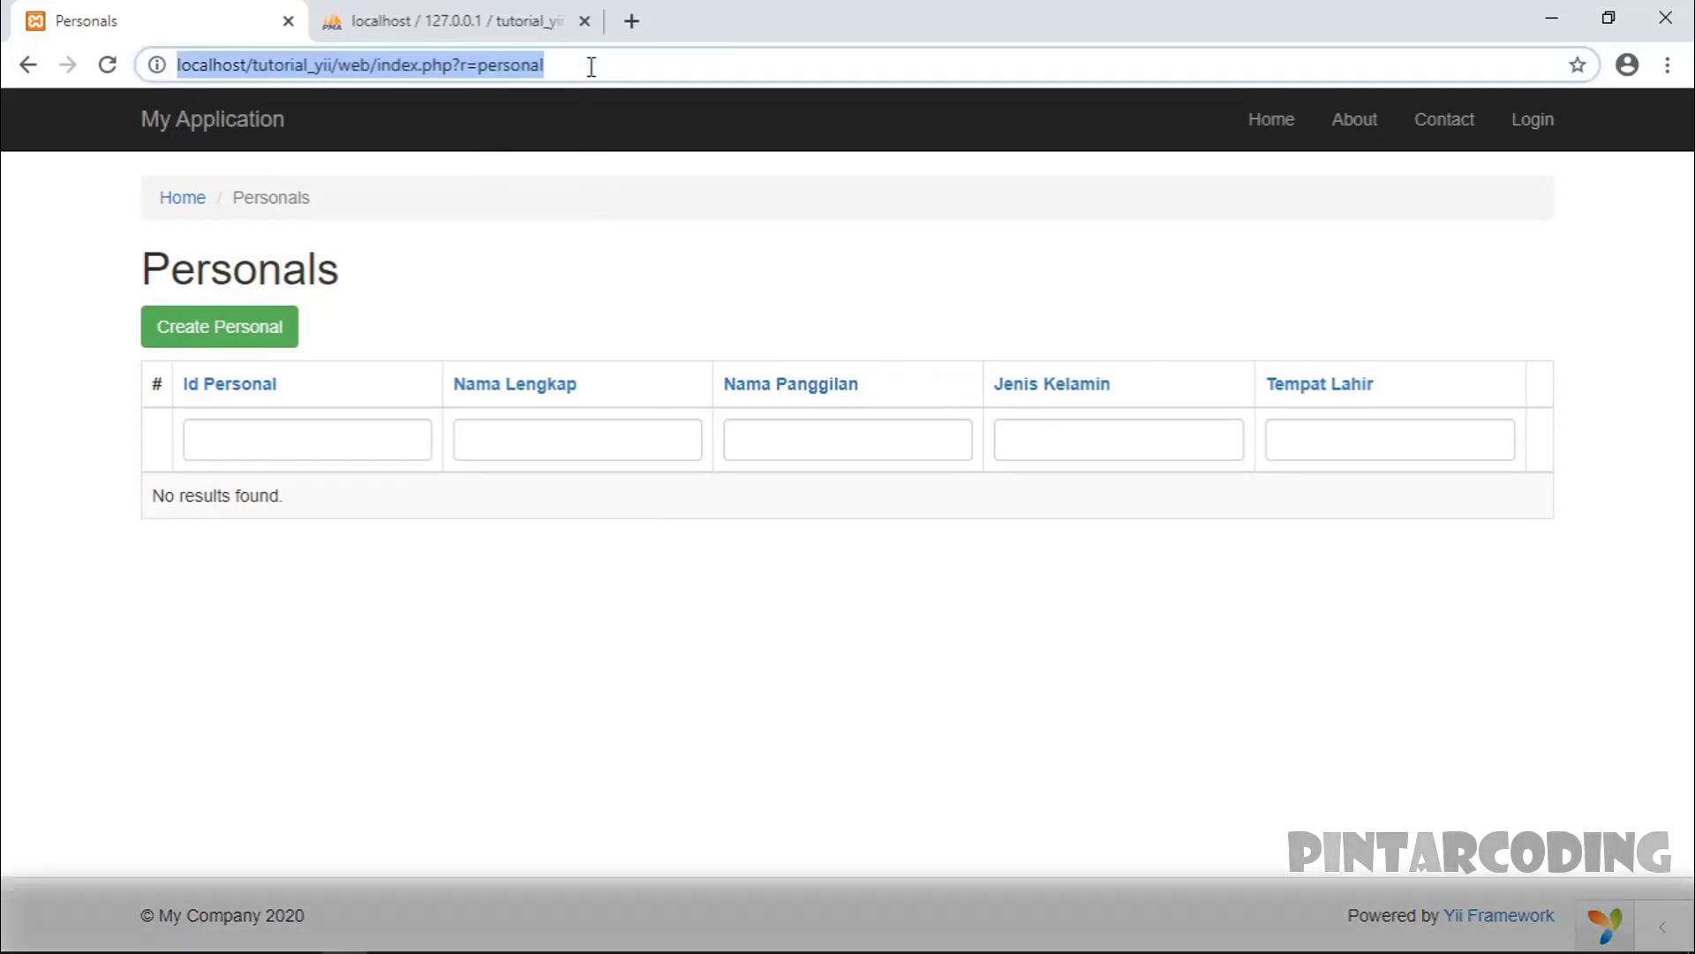
{"action": "left_click", "coordinate": [591, 65]}
{"action": "type", "text": "/index"}
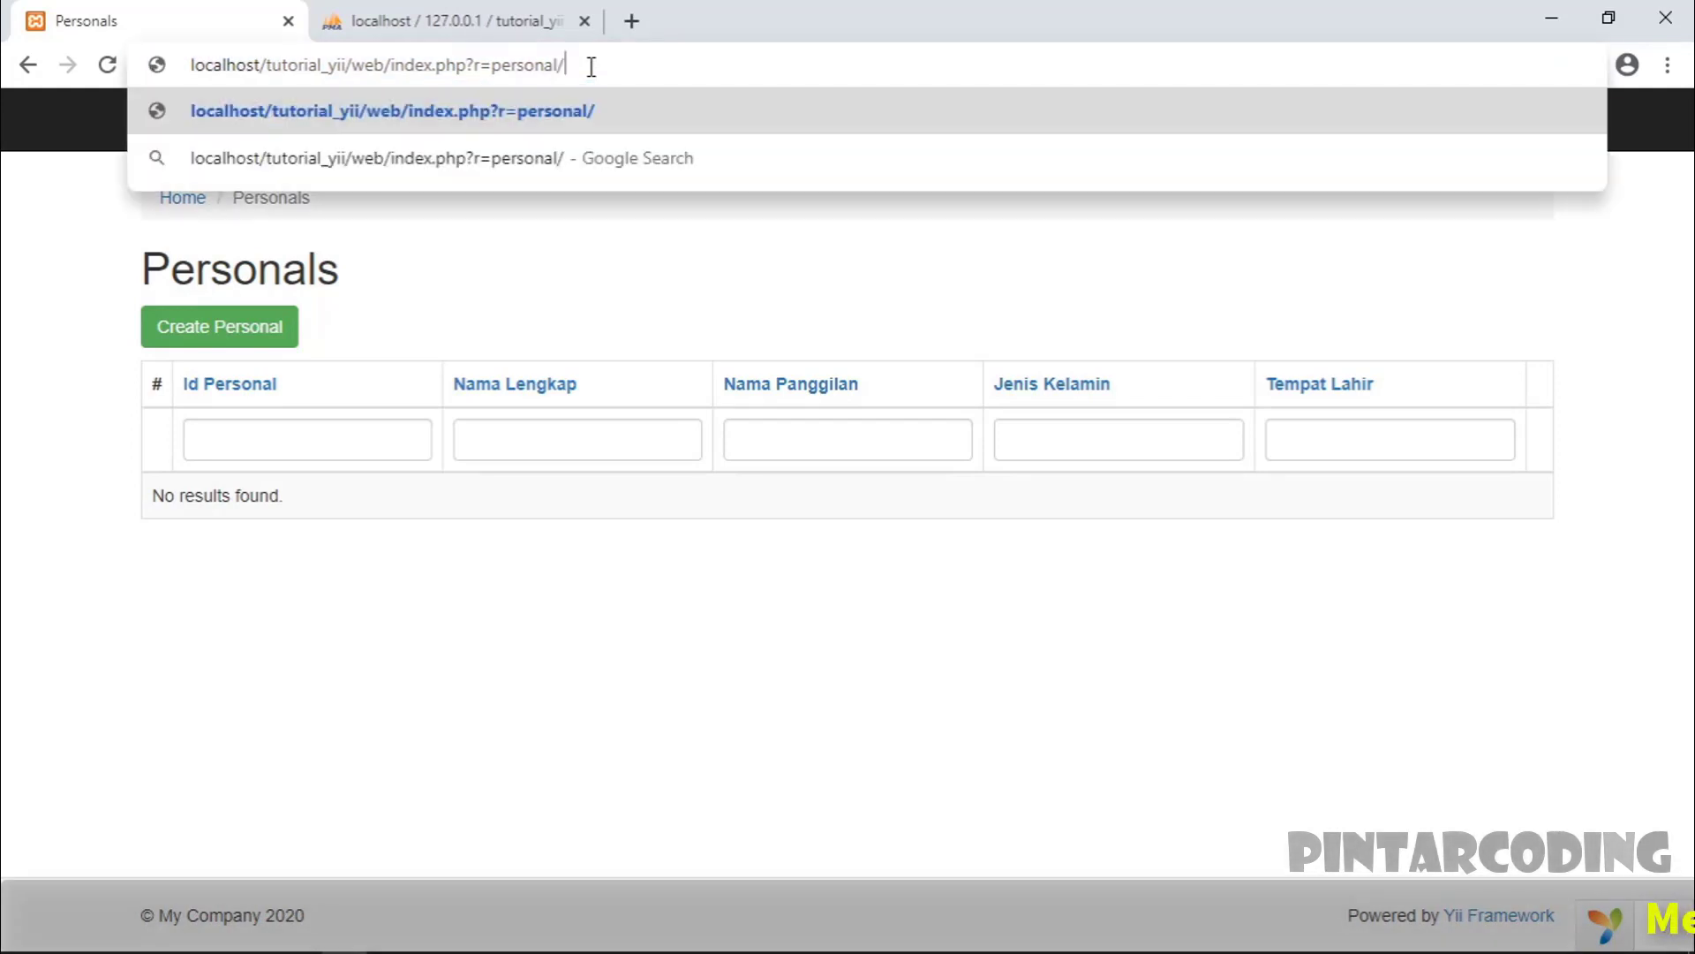
{"action": "key", "text": "Return"}
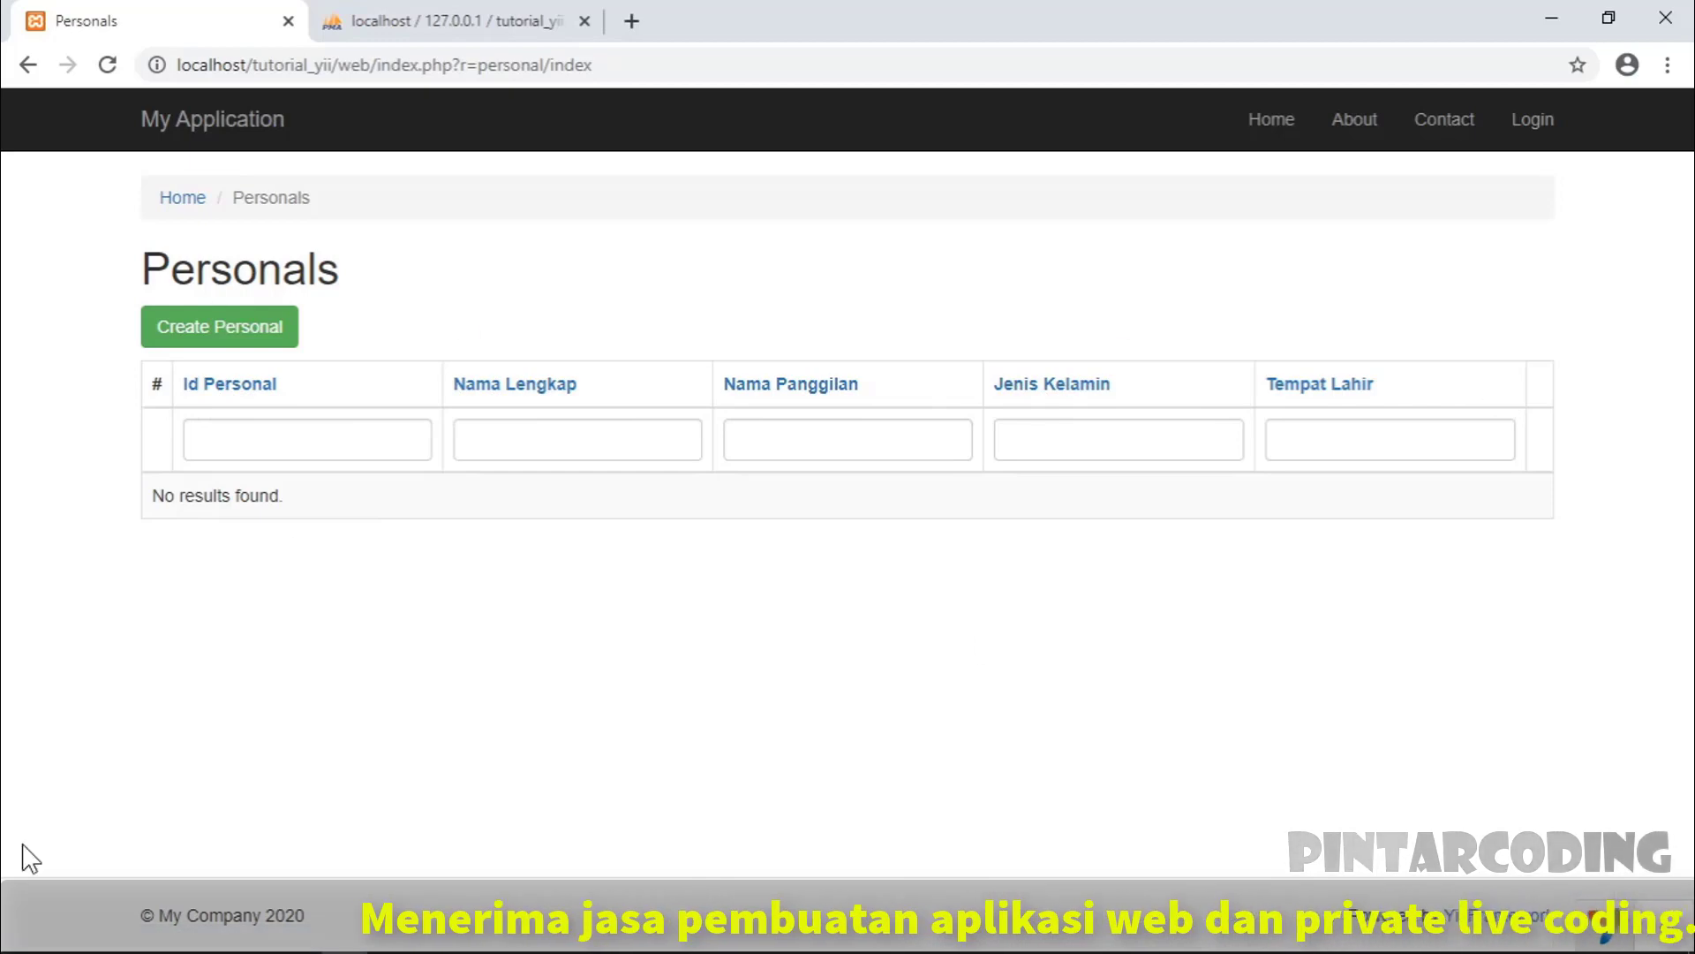
- Uncomment the tanggal_lahir and status_perkawinan column lines in views/personal/index.php, then return to Chrome
{"action": "left_click", "coordinate": [441, 938]}
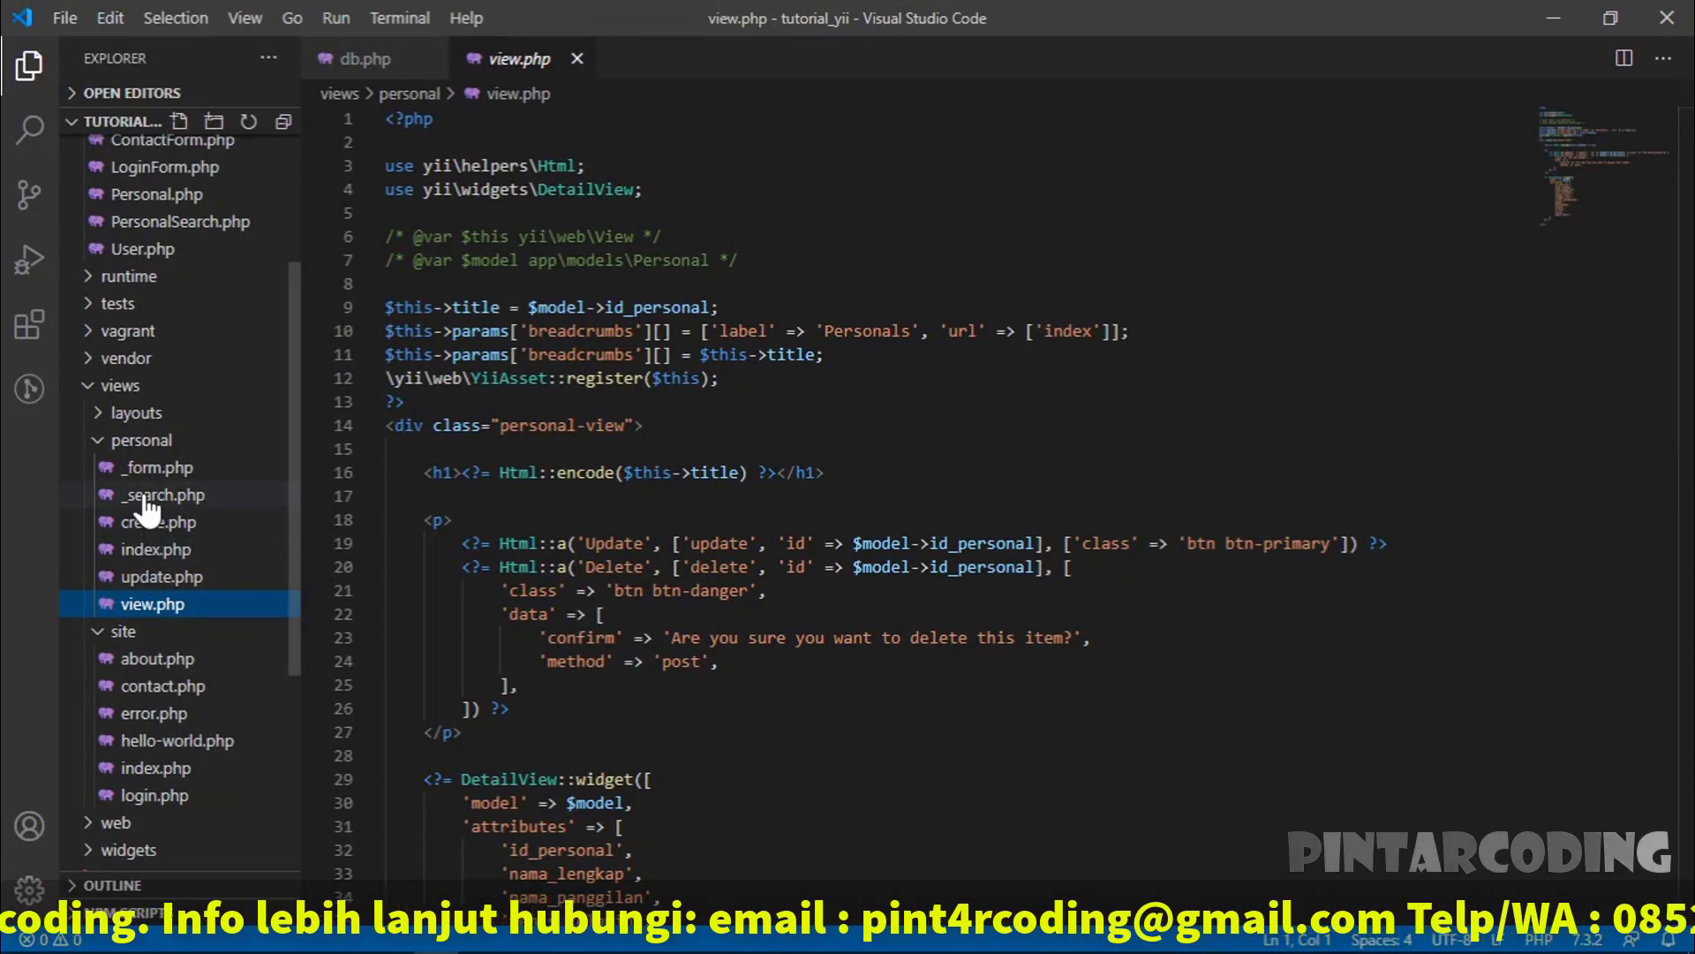
{"action": "left_click", "coordinate": [146, 549]}
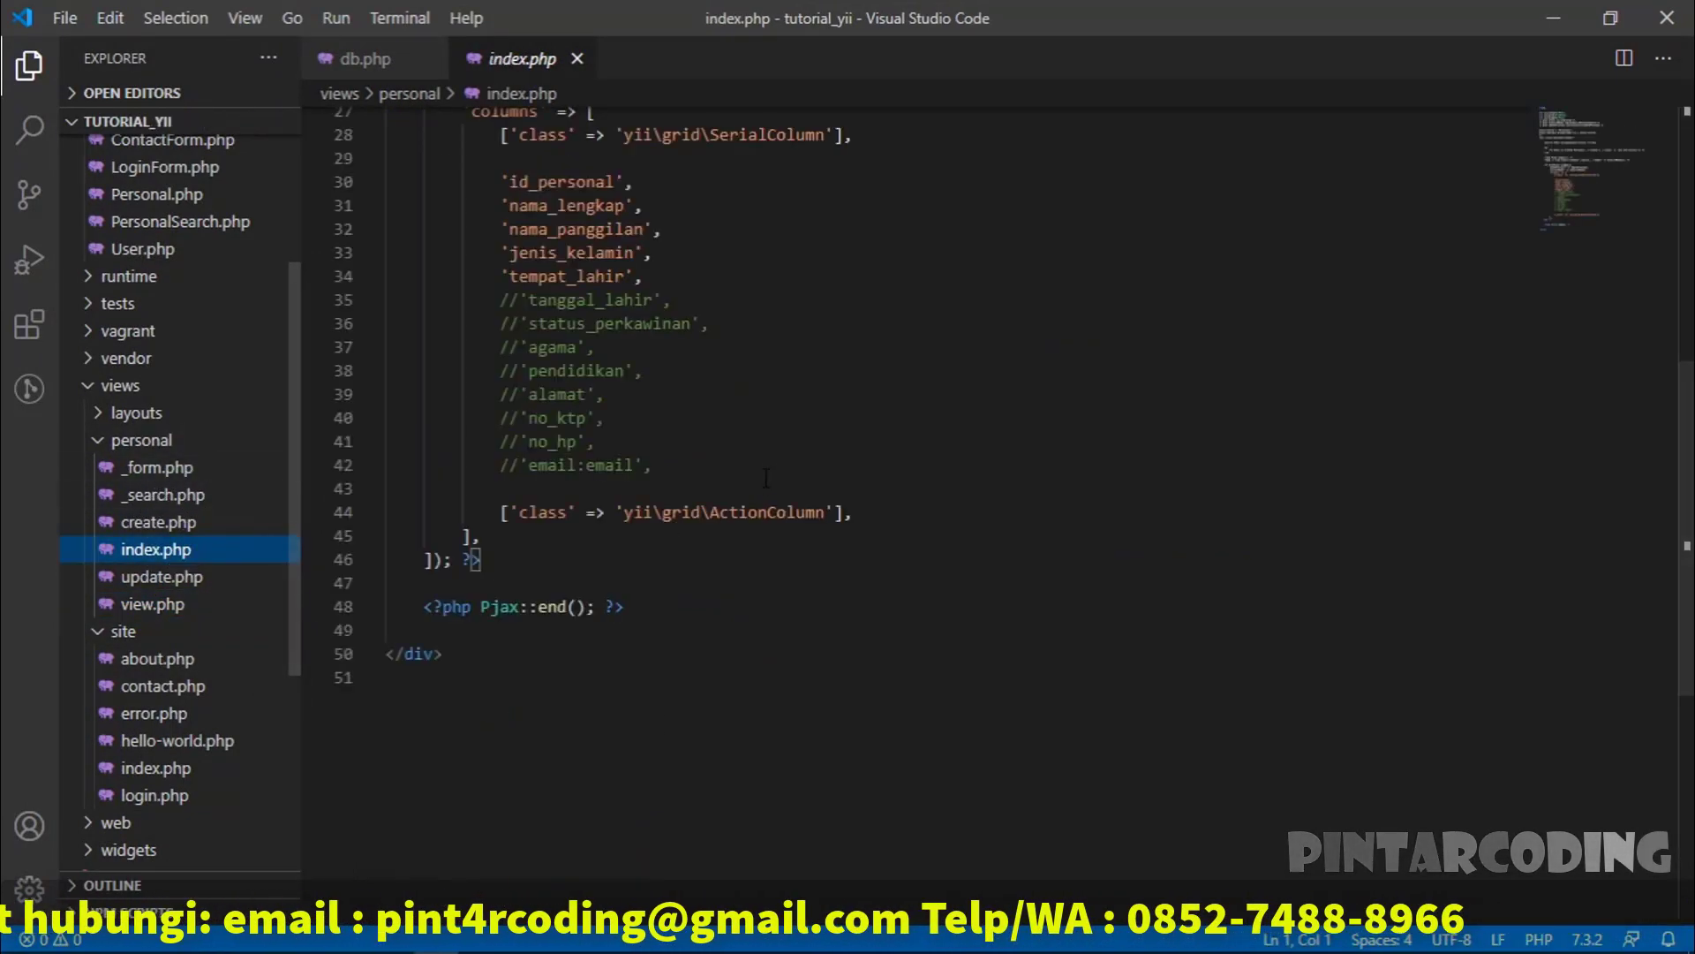
{"action": "scroll", "coordinate": [615, 505], "scroll_direction": "up", "scroll_amount": 2}
{"action": "left_click_drag", "start_coordinate": [501, 423], "coordinate": [589, 423]}
{"action": "left_click_drag", "start_coordinate": [538, 305], "coordinate": [644, 447]}
{"action": "left_click", "coordinate": [739, 387]}
{"action": "key", "text": "ctrl+slash"}
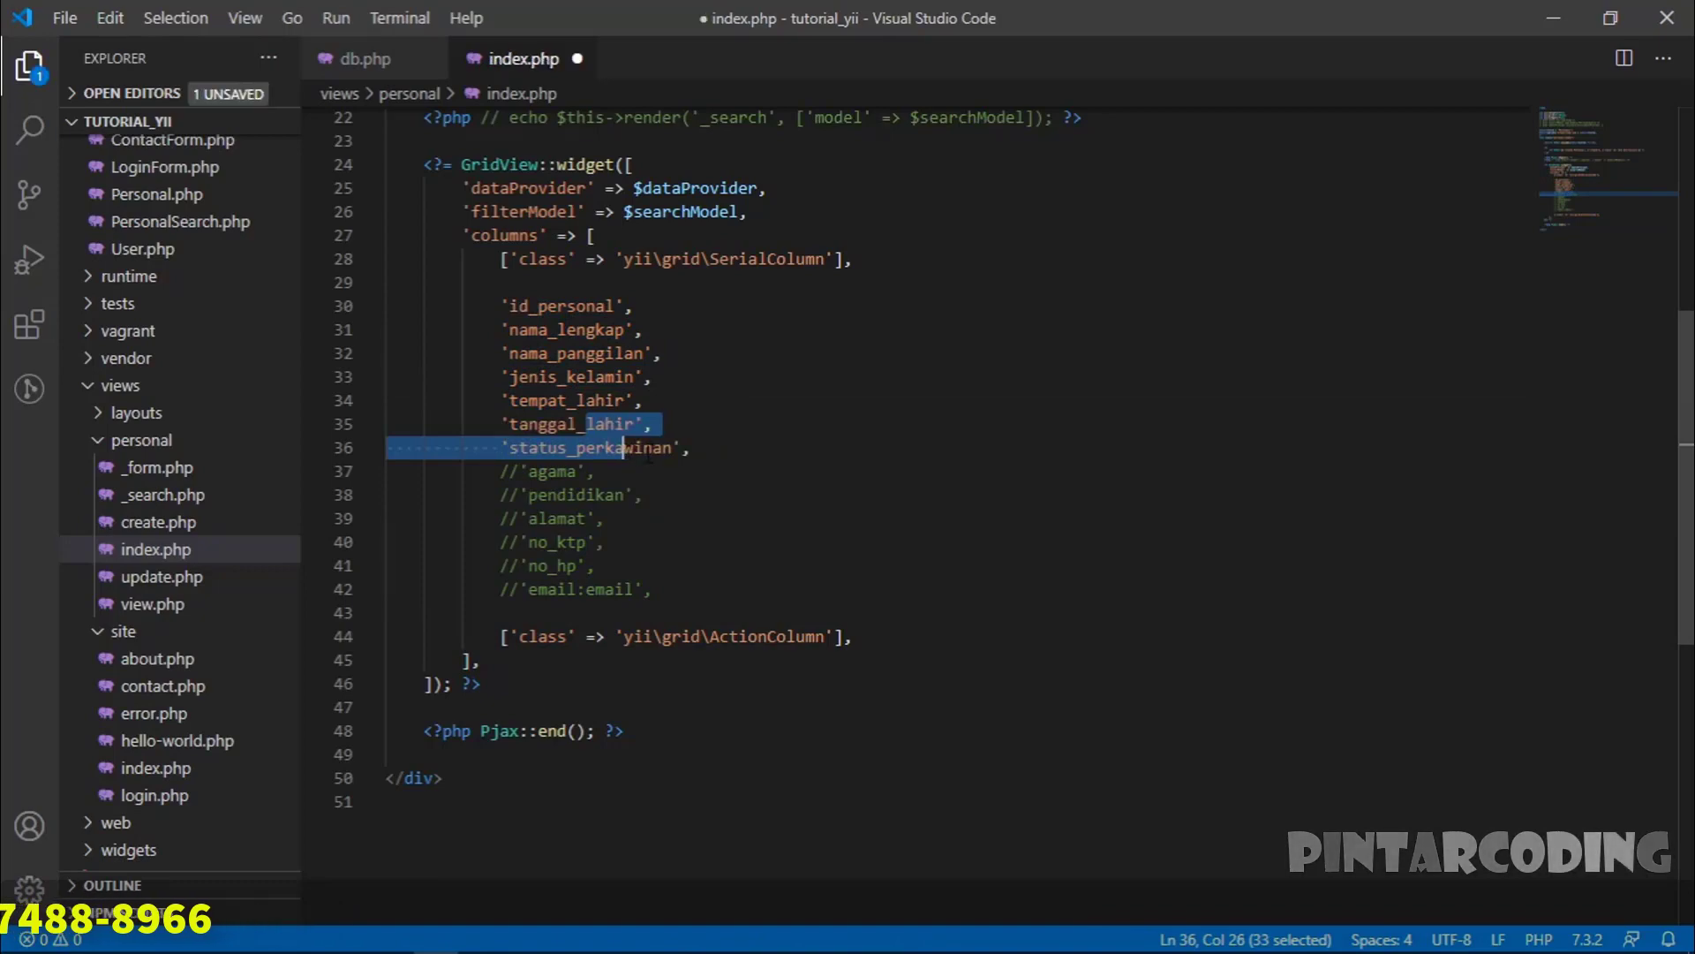
{"action": "key", "text": "alt+Tab"}
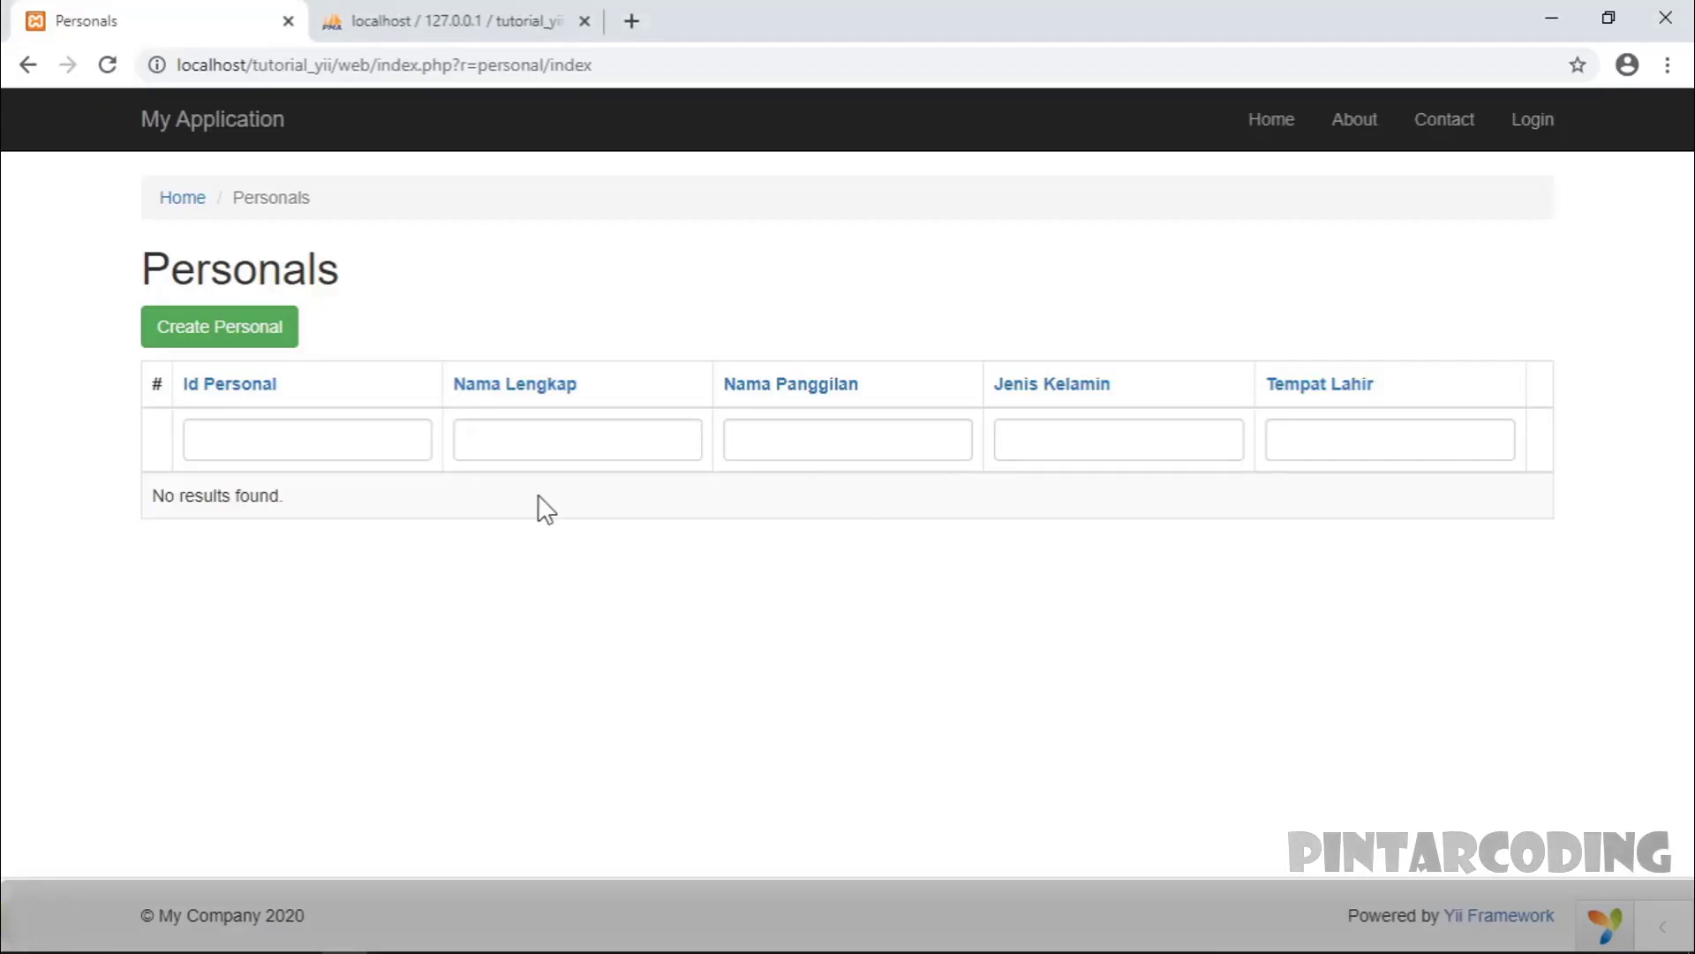
- Reload the Personals grid and check each new filter box, through Tanggal Lahir and Status Perkawinan
{"action": "left_click", "coordinate": [107, 64]}
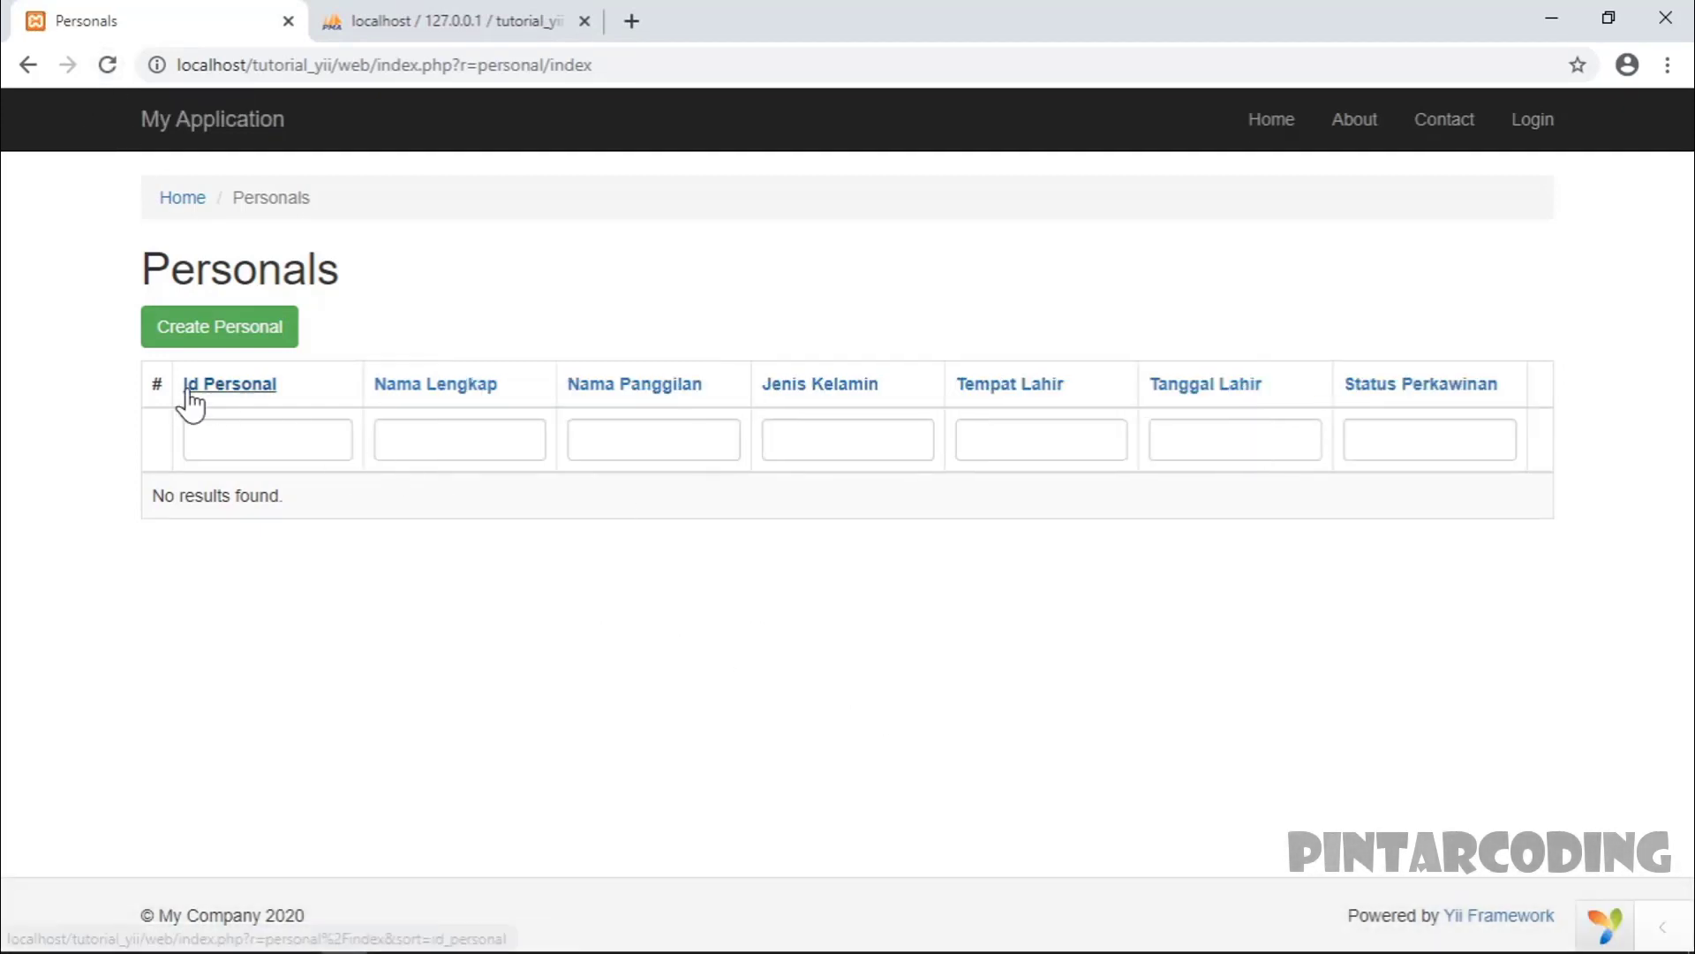
{"action": "left_click", "coordinate": [422, 439]}
{"action": "left_click", "coordinate": [638, 437]}
{"action": "left_click", "coordinate": [828, 437]}
{"action": "left_click", "coordinate": [1048, 439]}
{"action": "left_click", "coordinate": [1256, 447]}
{"action": "left_click", "coordinate": [1442, 439]}
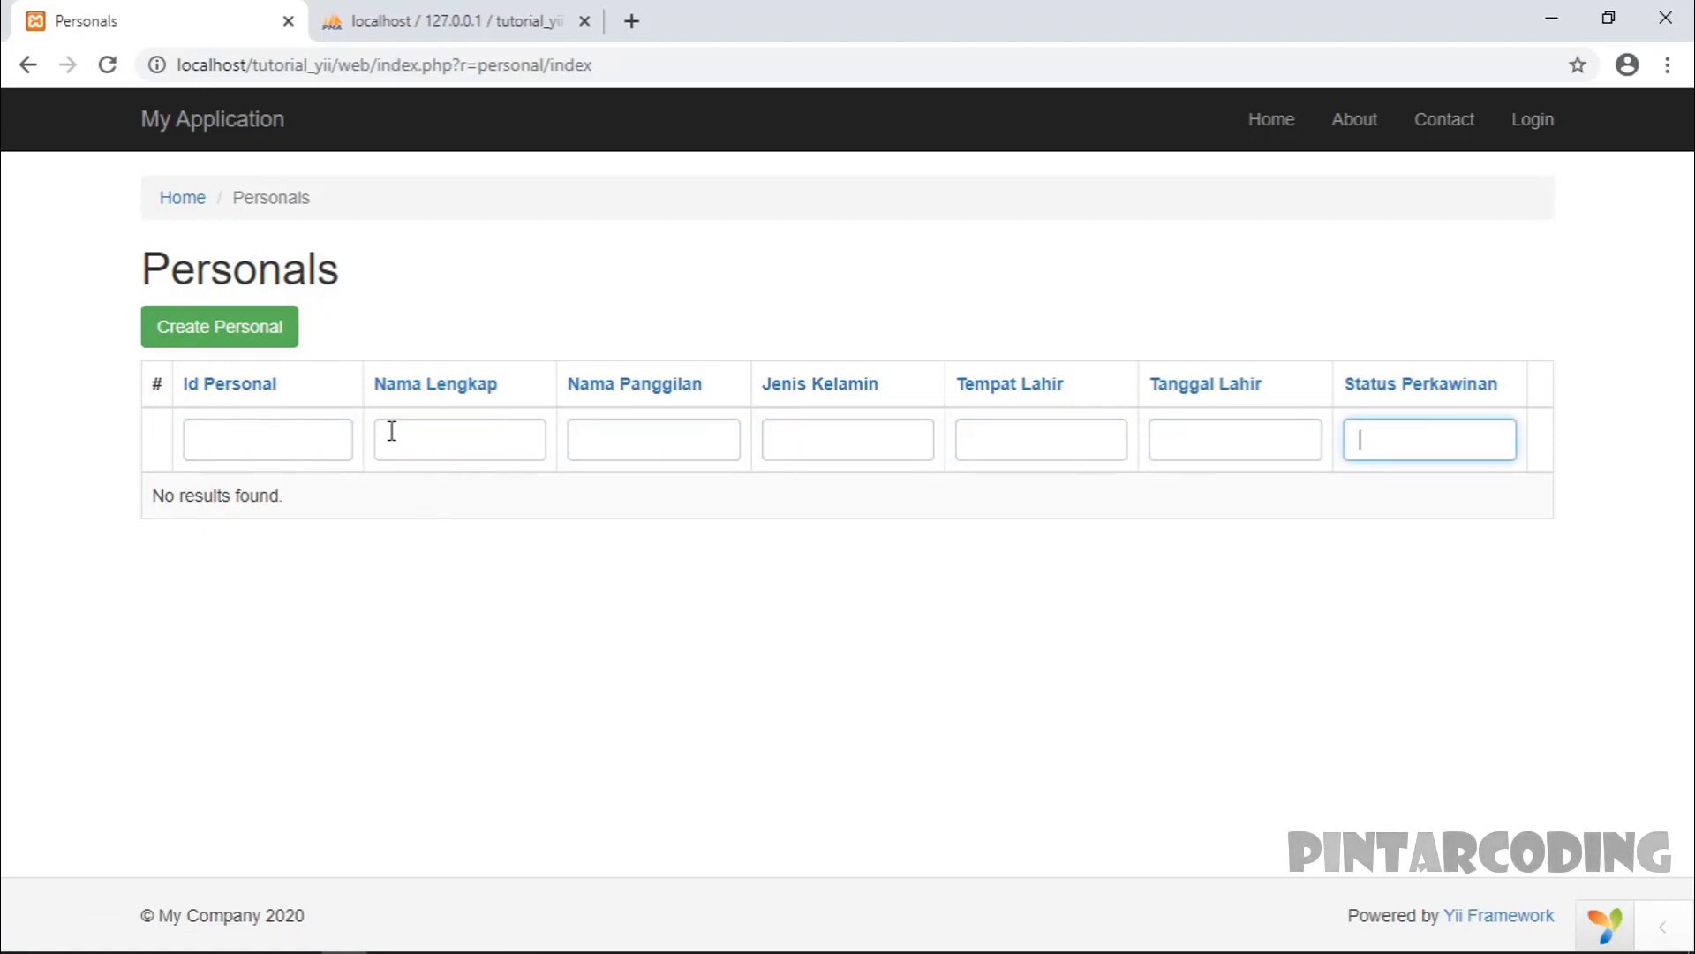
- Check the Id Personal and Nama Lengkap filters, then start creating a new Personal record
{"action": "left_click", "coordinate": [351, 439]}
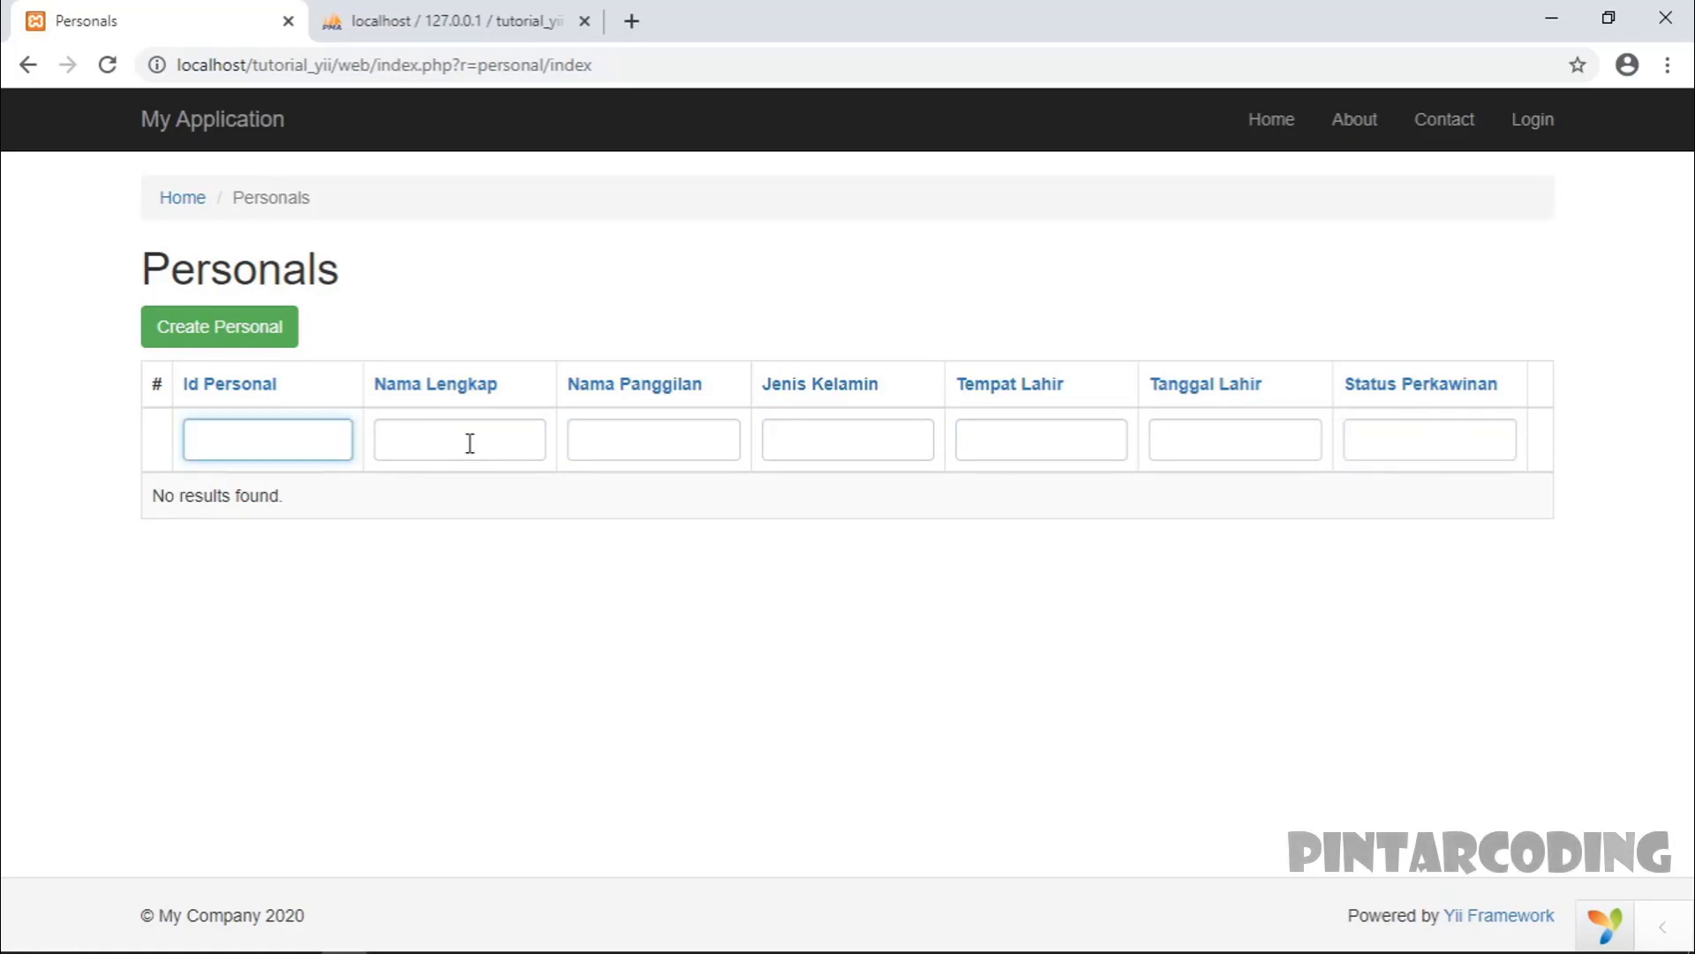
{"action": "left_click", "coordinate": [469, 443]}
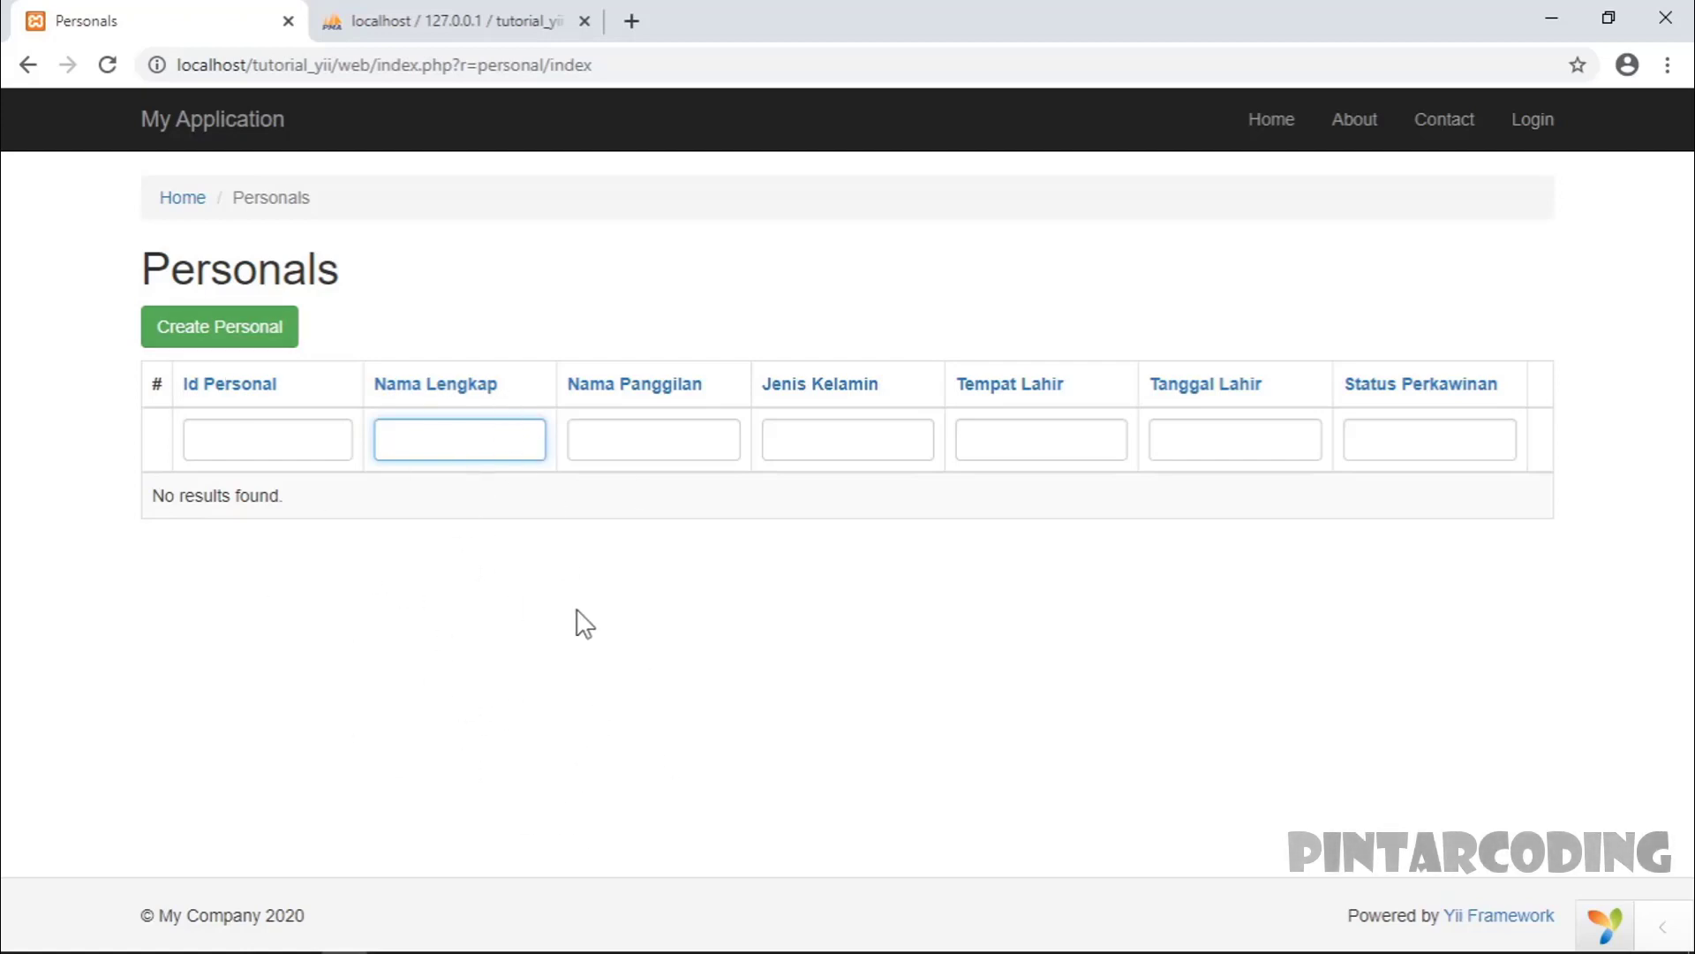
{"action": "left_click", "coordinate": [680, 371]}
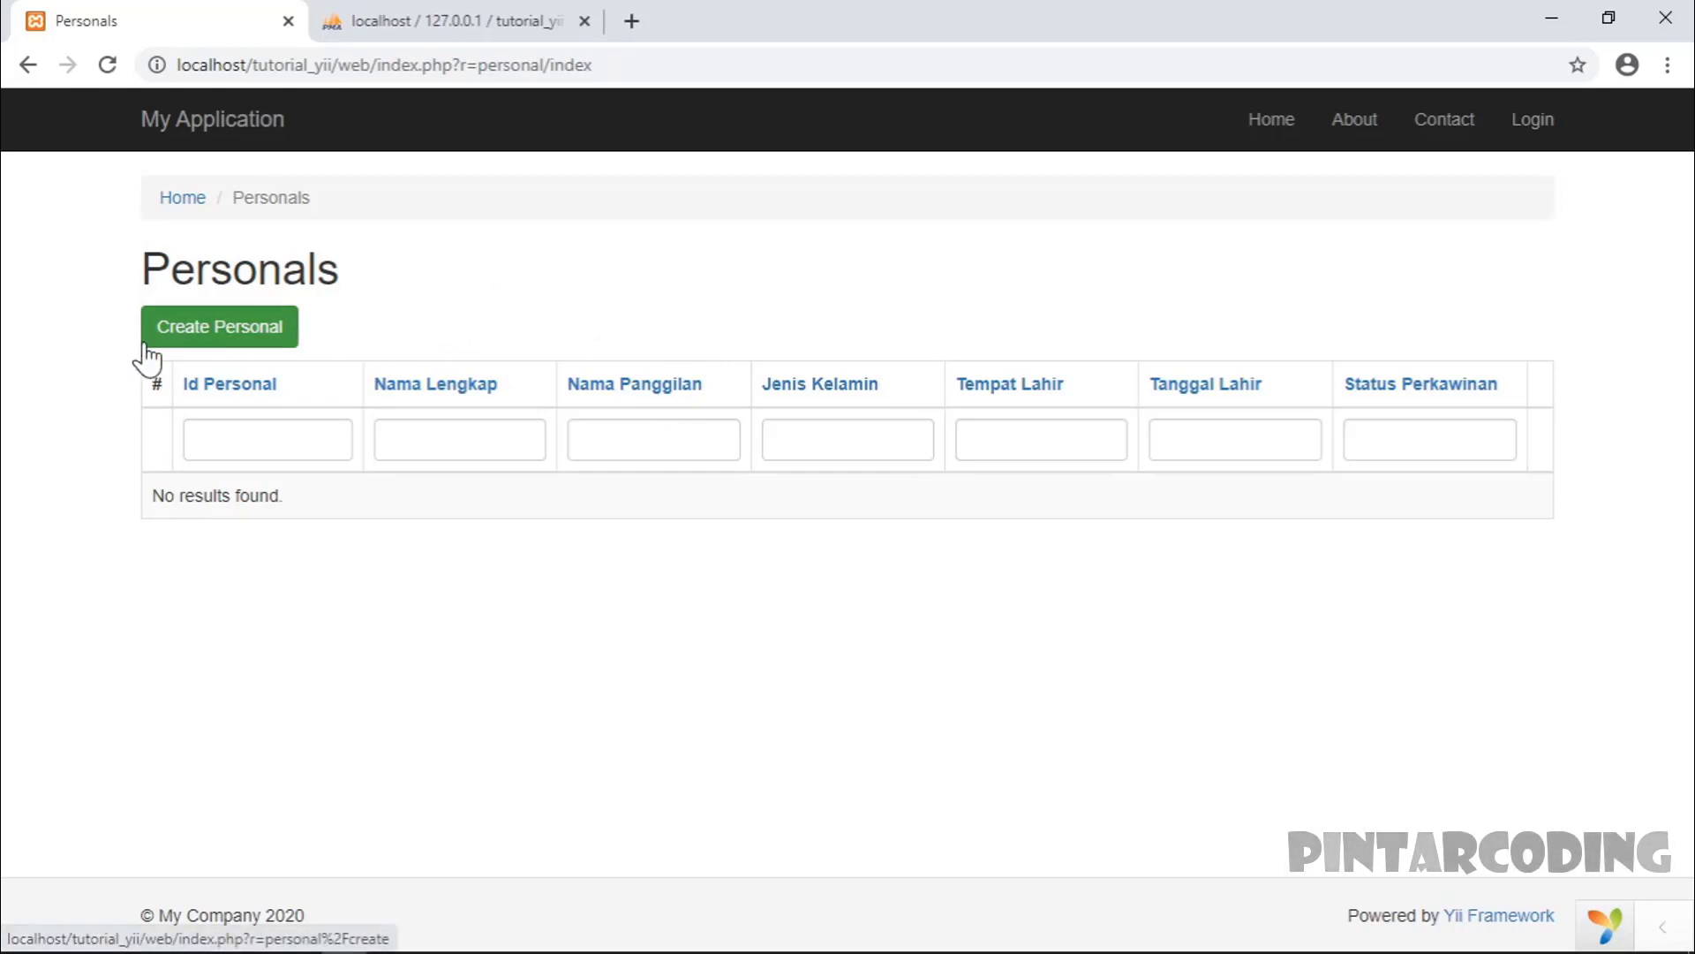
{"action": "left_click", "coordinate": [237, 334]}
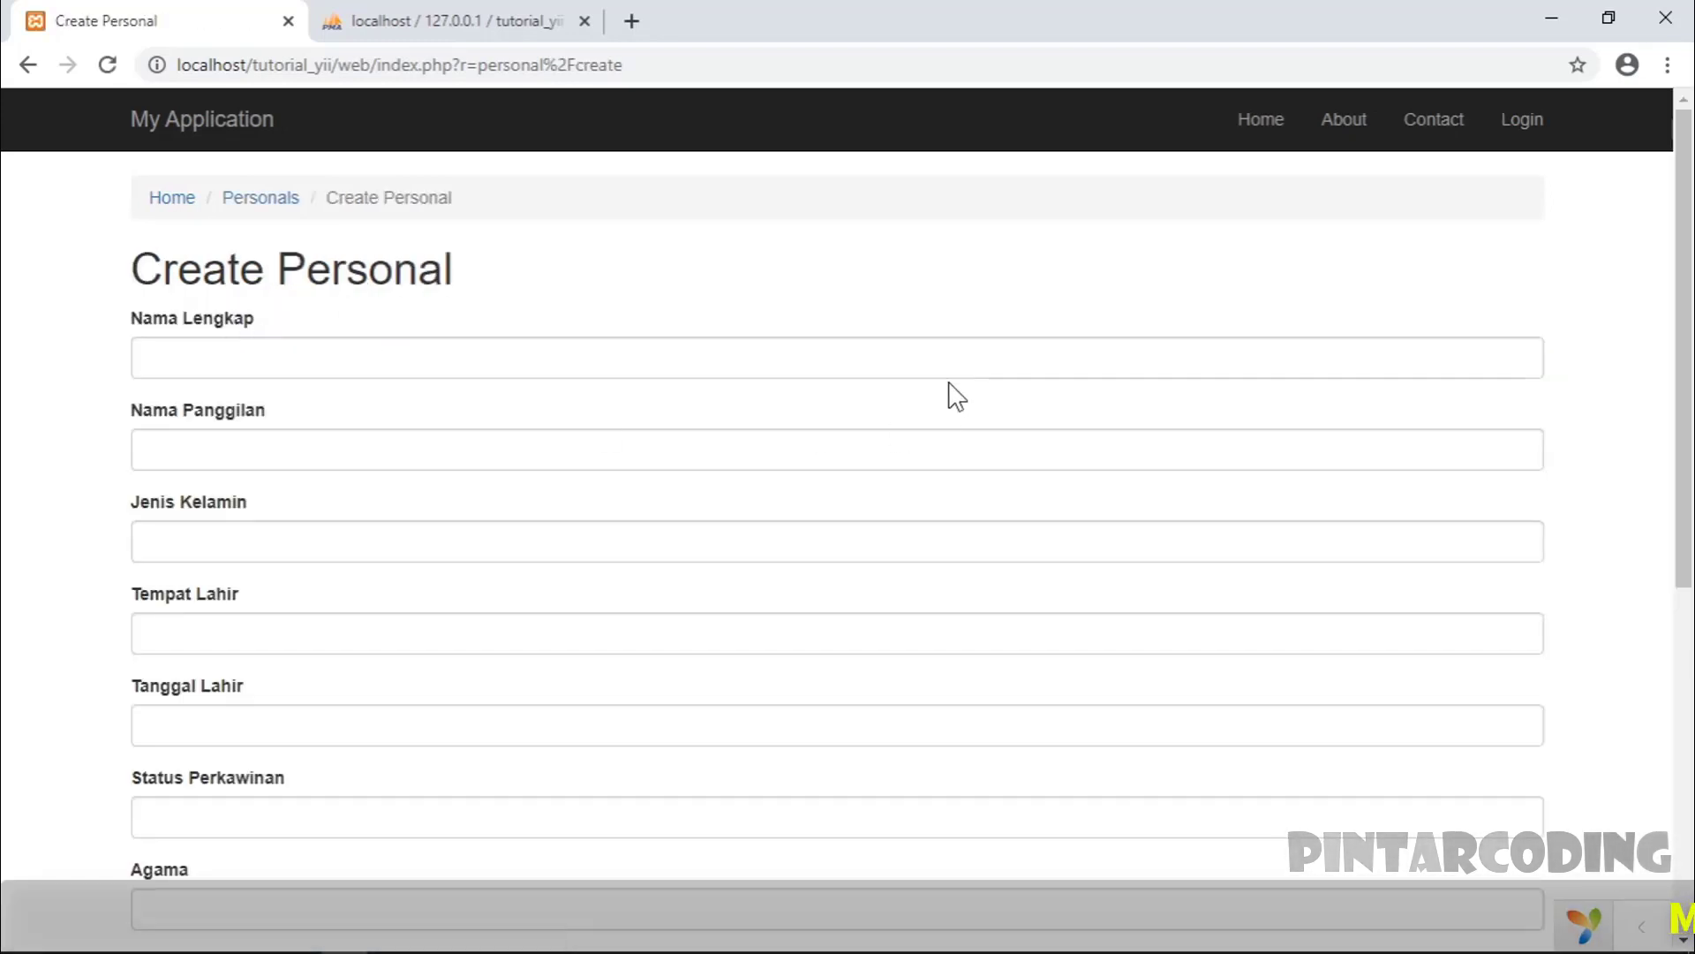
- Leave Tanggal Lahir and Tempat Lahir empty so both show 'cannot be blank' errors
{"action": "scroll", "coordinate": [444, 340], "scroll_direction": "down", "scroll_amount": 7}
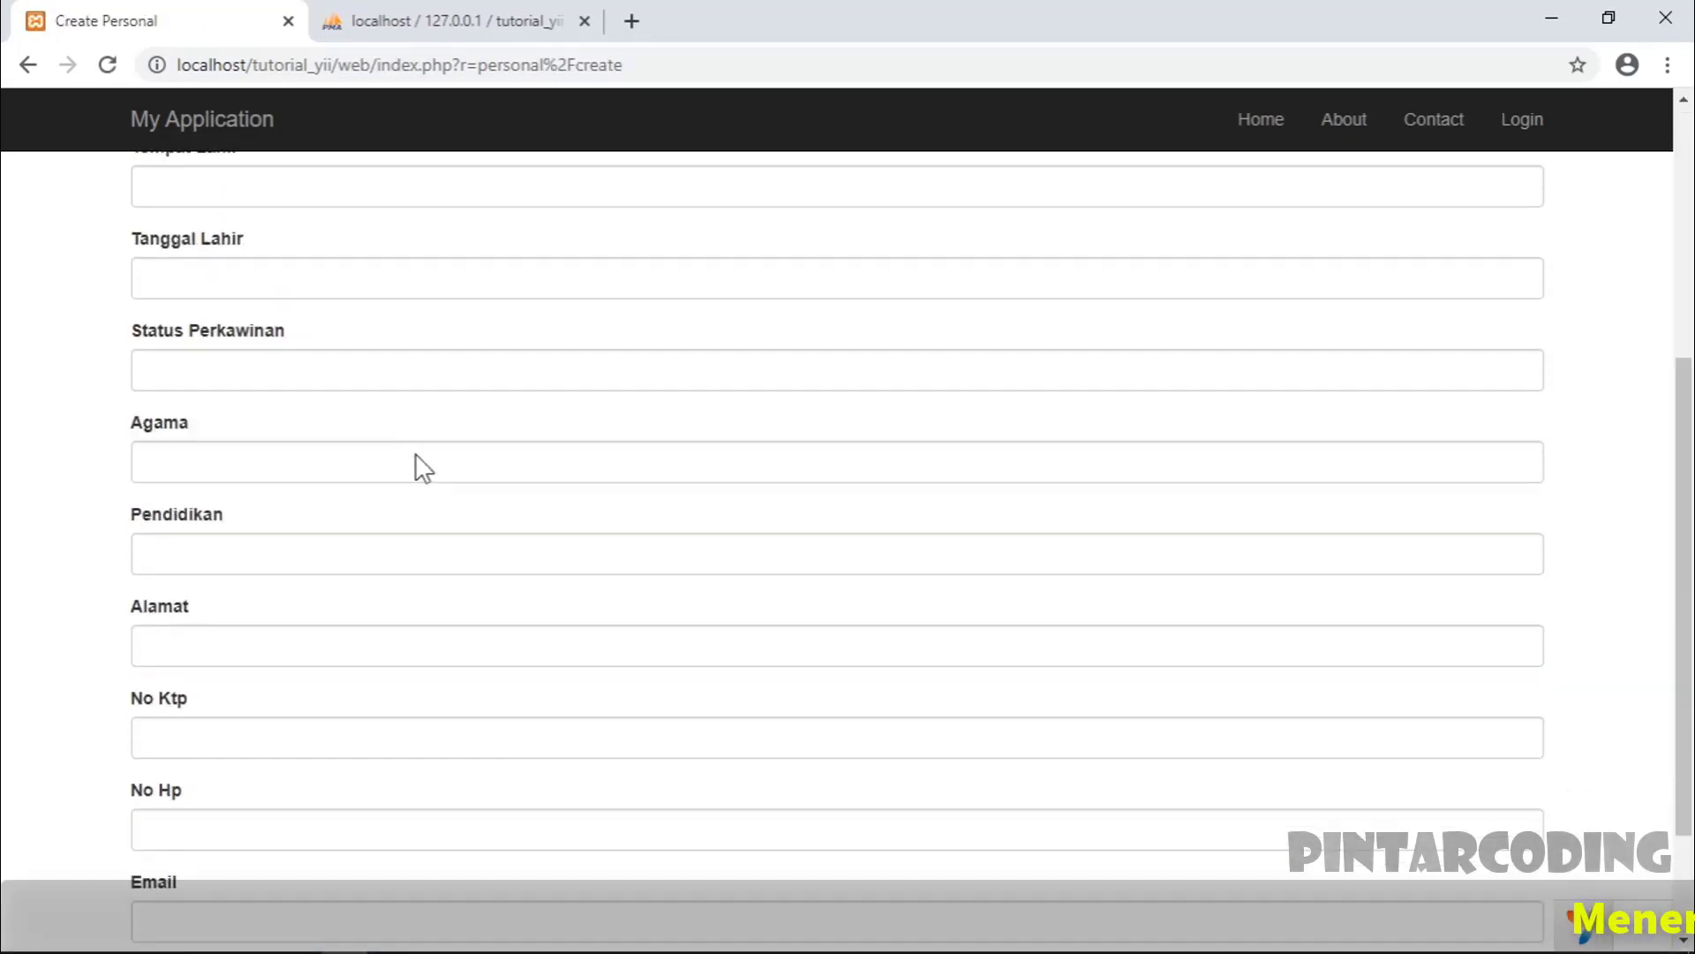
{"action": "scroll", "coordinate": [508, 658], "scroll_direction": "up", "scroll_amount": 7}
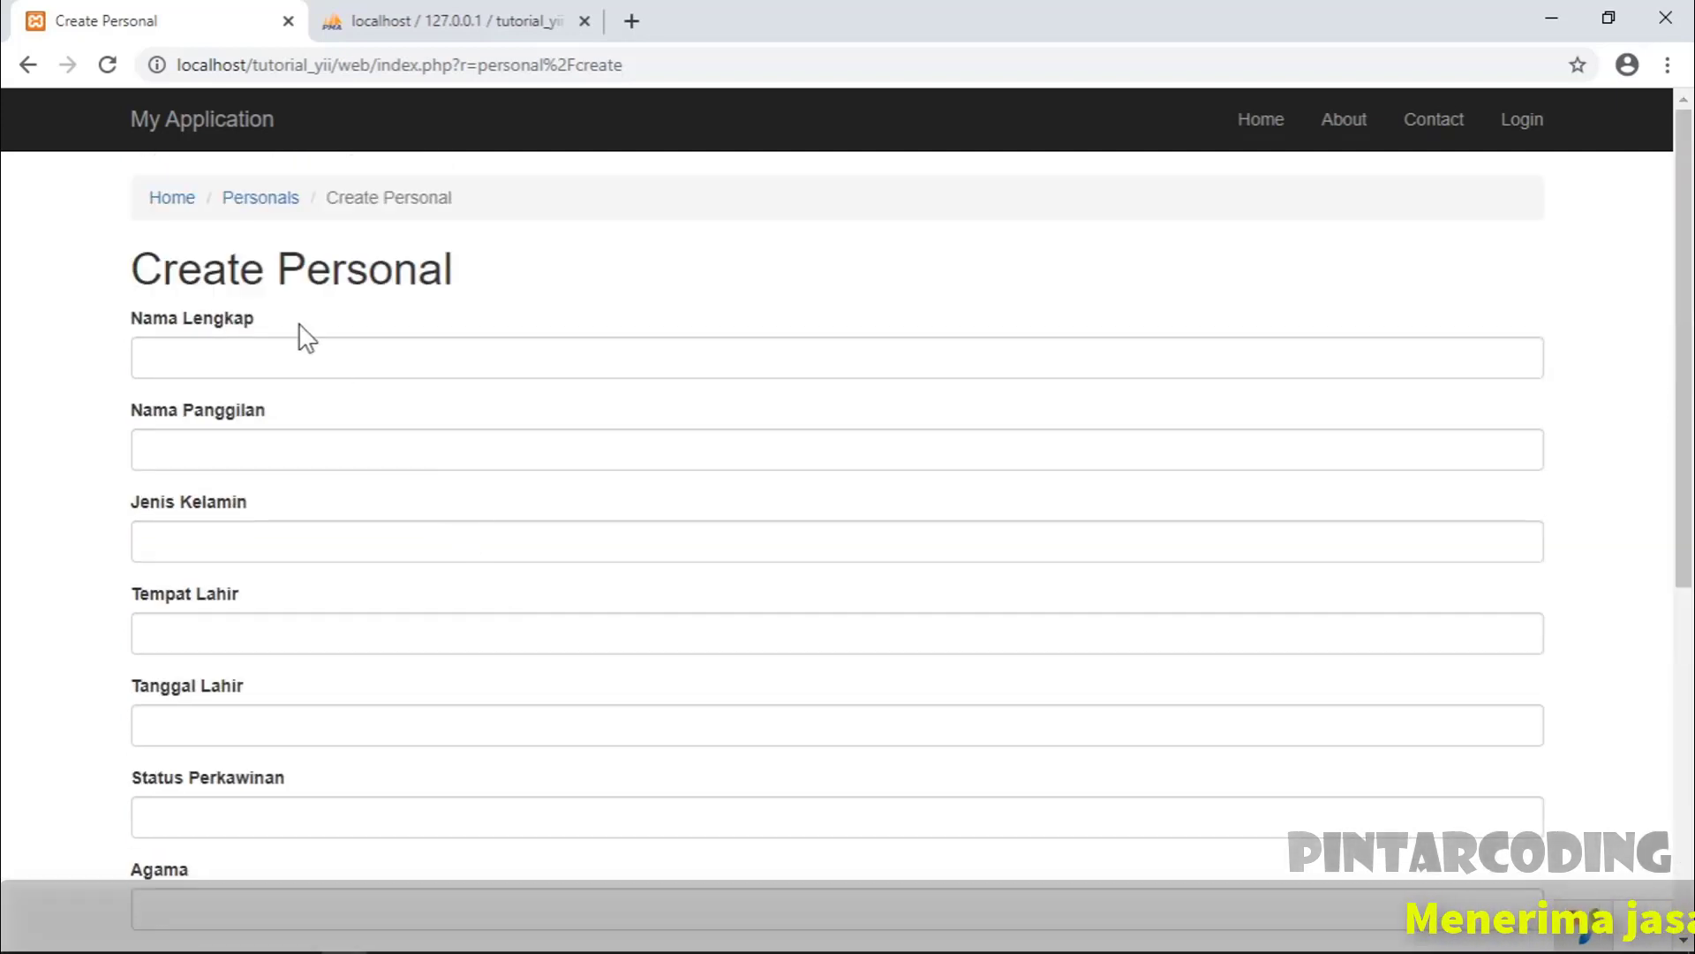
{"action": "scroll", "coordinate": [205, 459], "scroll_direction": "down", "scroll_amount": 2}
{"action": "scroll", "coordinate": [220, 590], "scroll_direction": "up", "scroll_amount": 2}
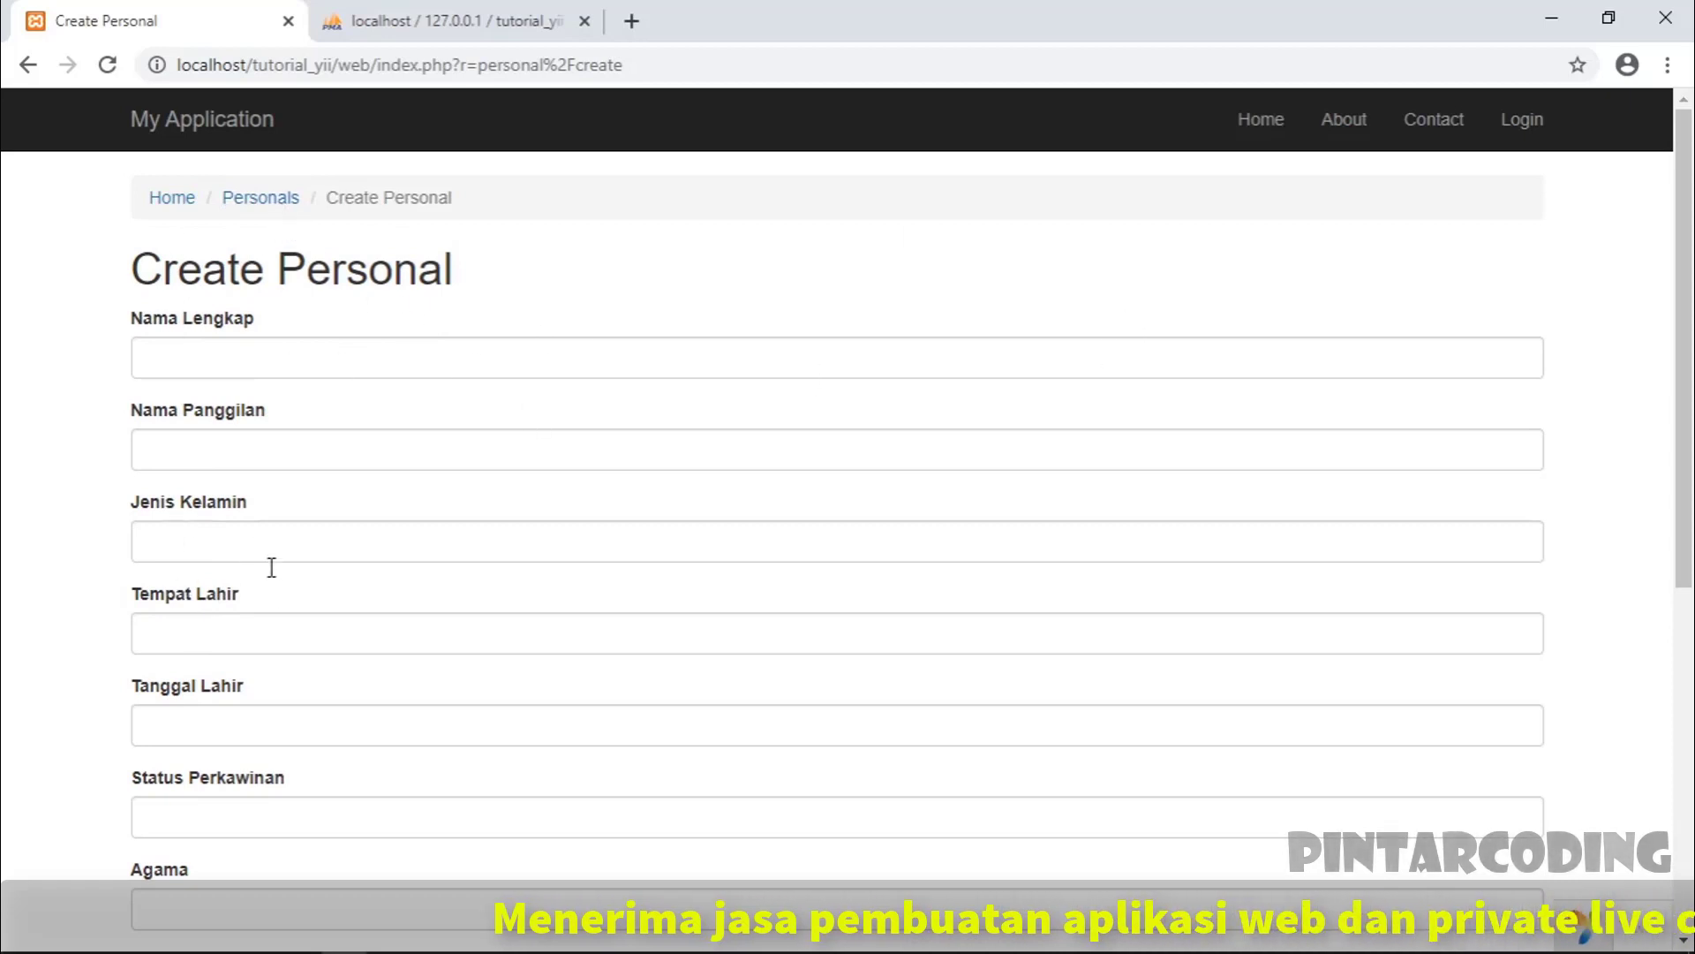
{"action": "left_click", "coordinate": [248, 715]}
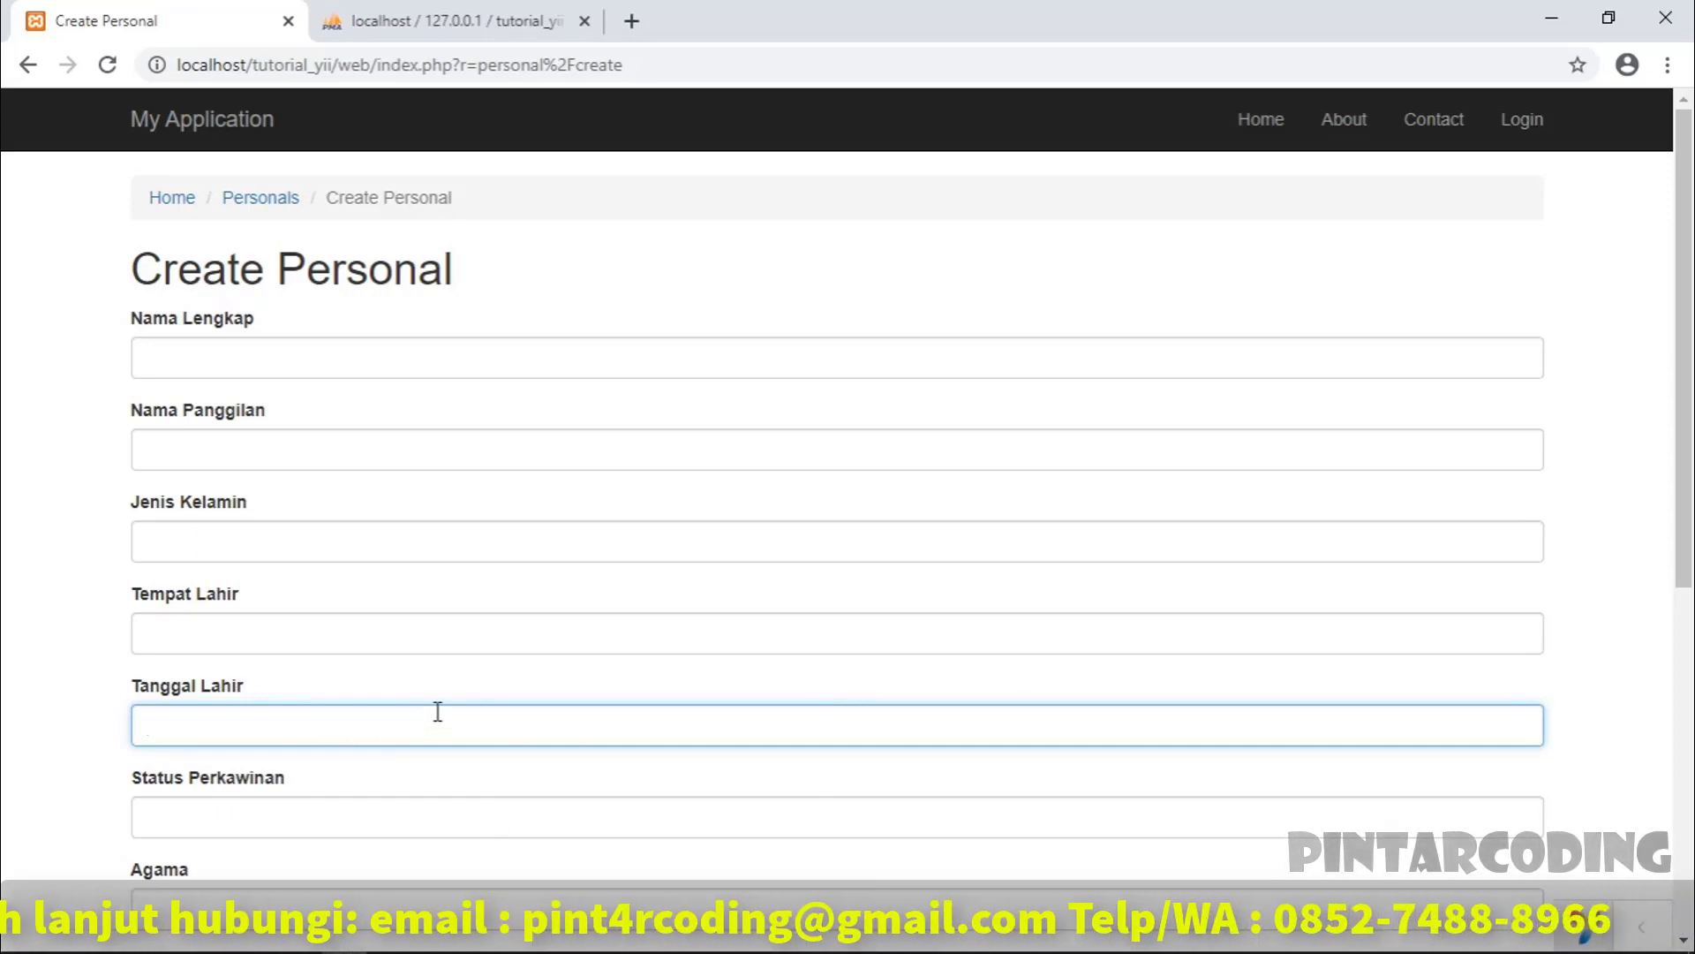
{"action": "left_click", "coordinate": [212, 632]}
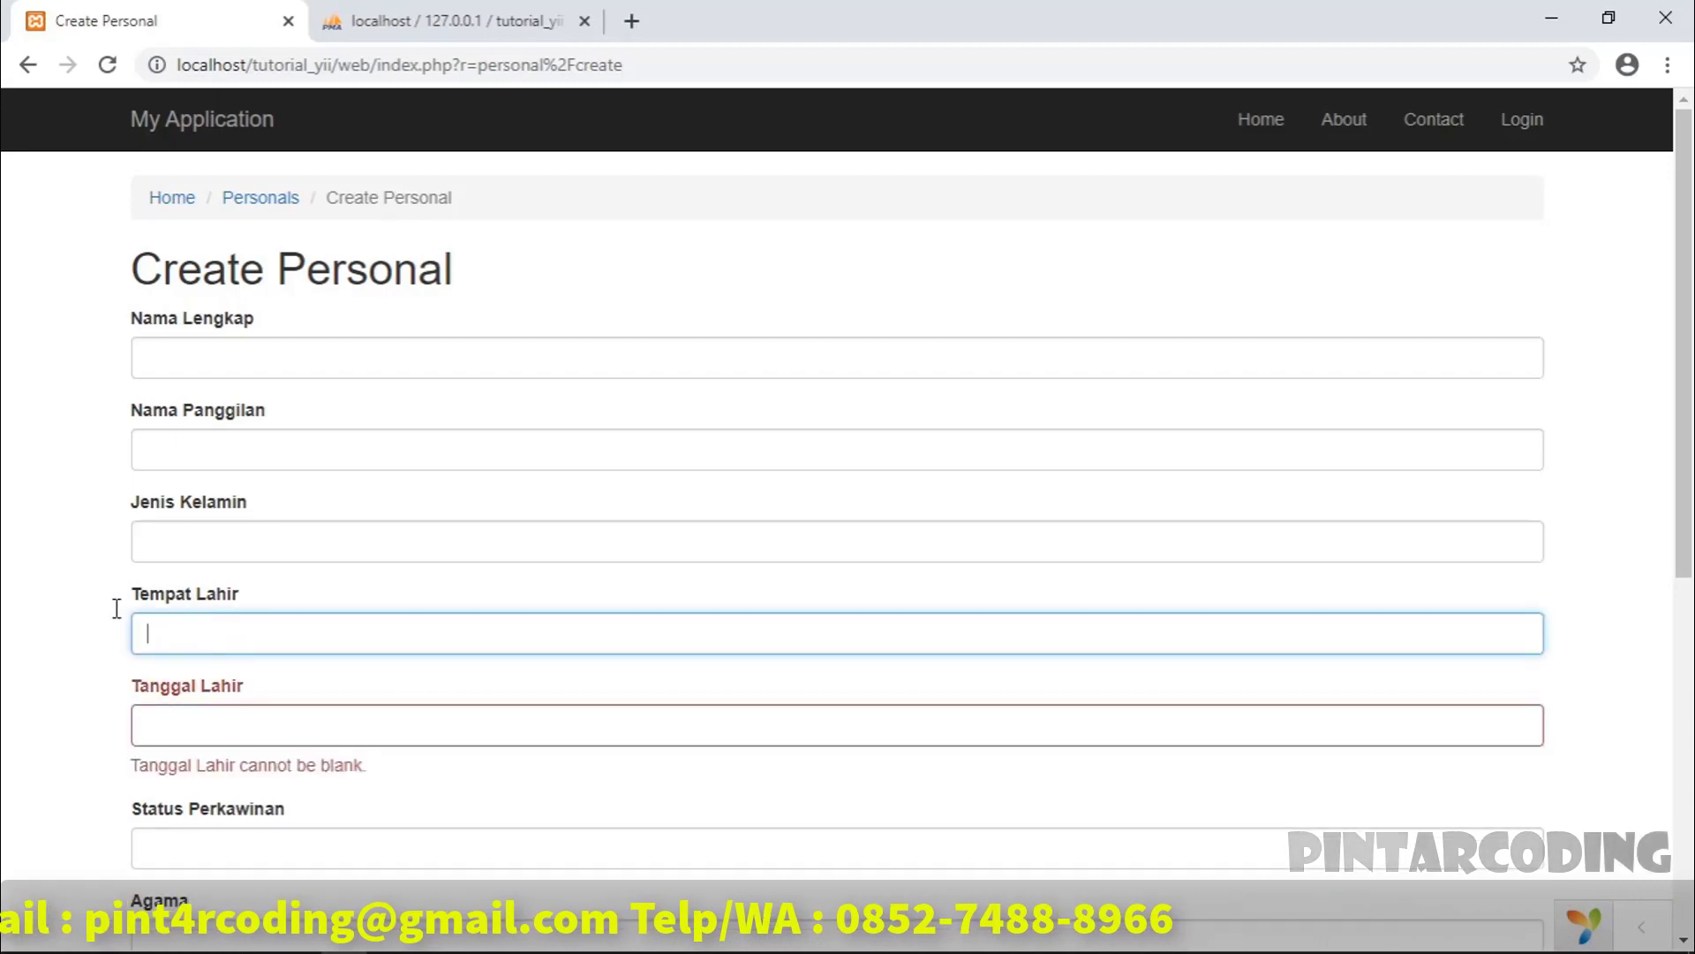
{"action": "left_click", "coordinate": [673, 364]}
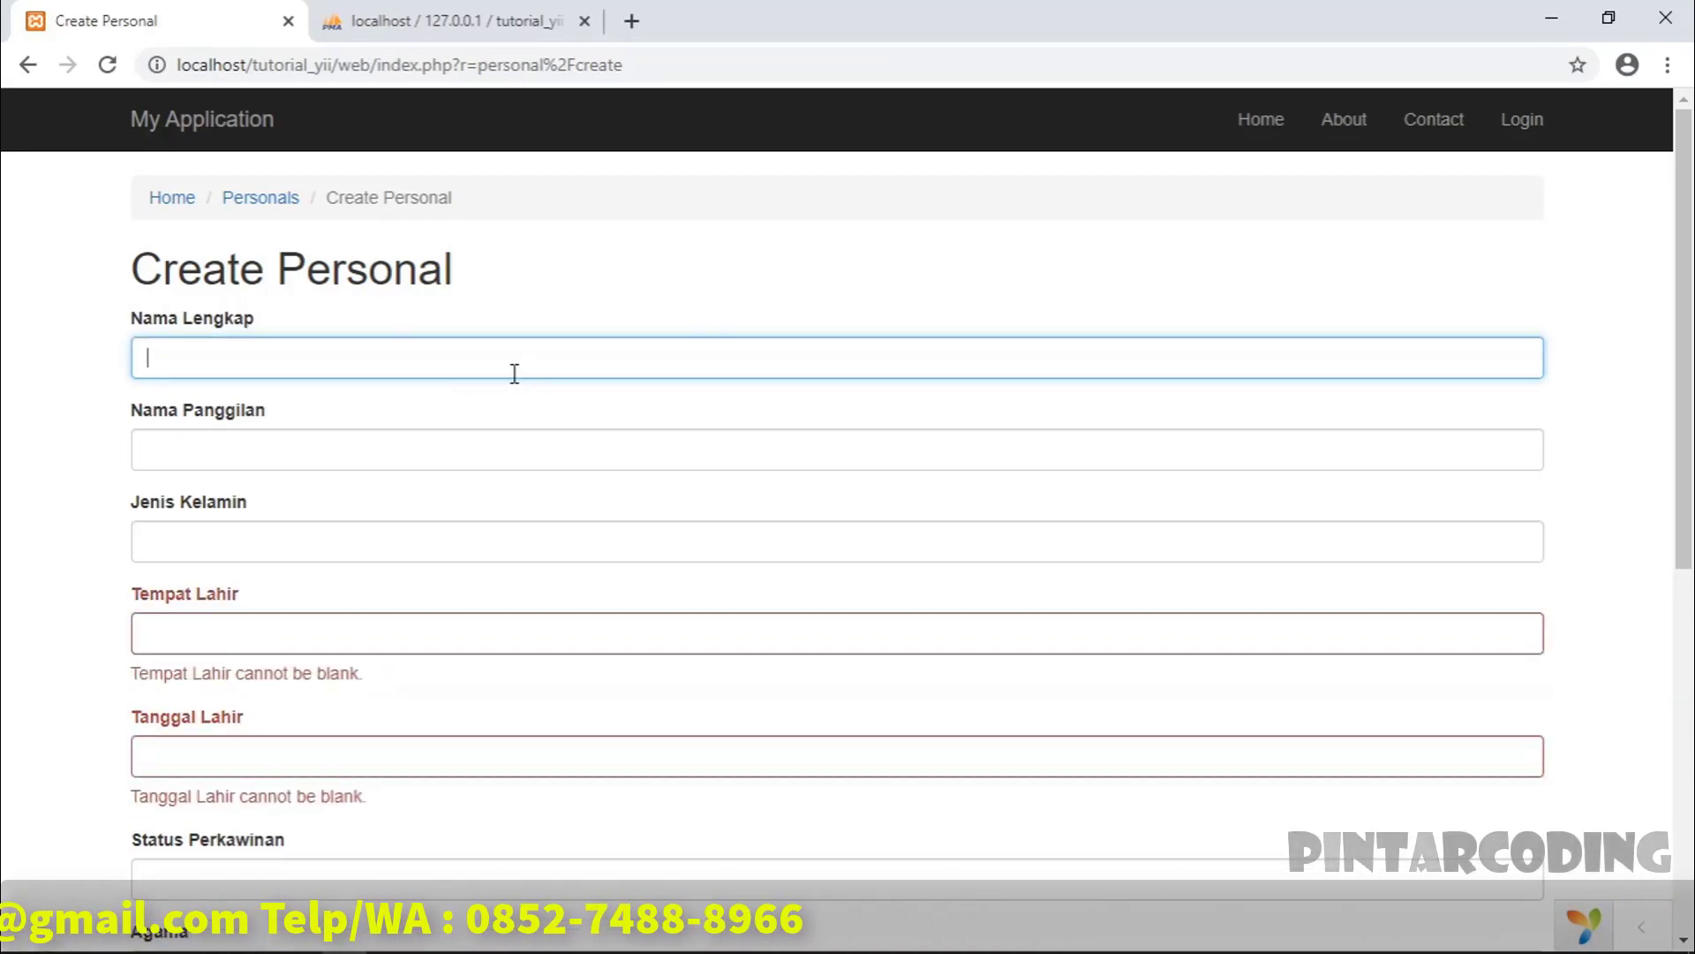
{"action": "scroll", "coordinate": [394, 461], "scroll_direction": "down", "scroll_amount": 4}
{"action": "scroll", "coordinate": [545, 469], "scroll_direction": "up", "scroll_amount": 4}
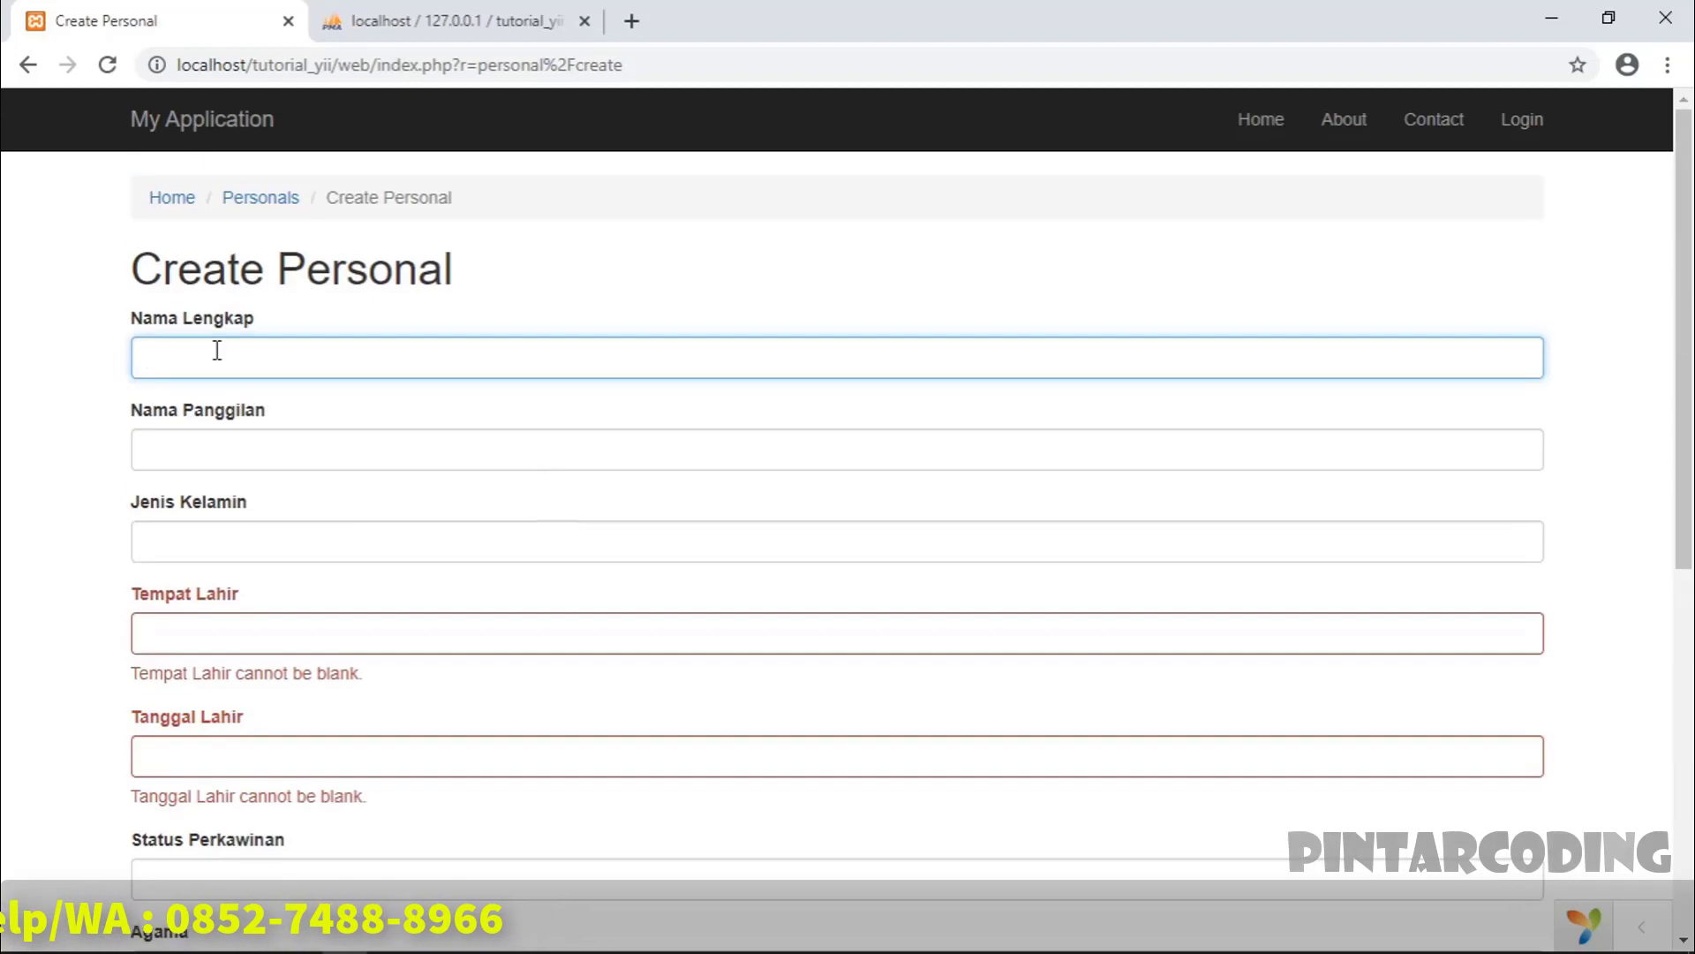
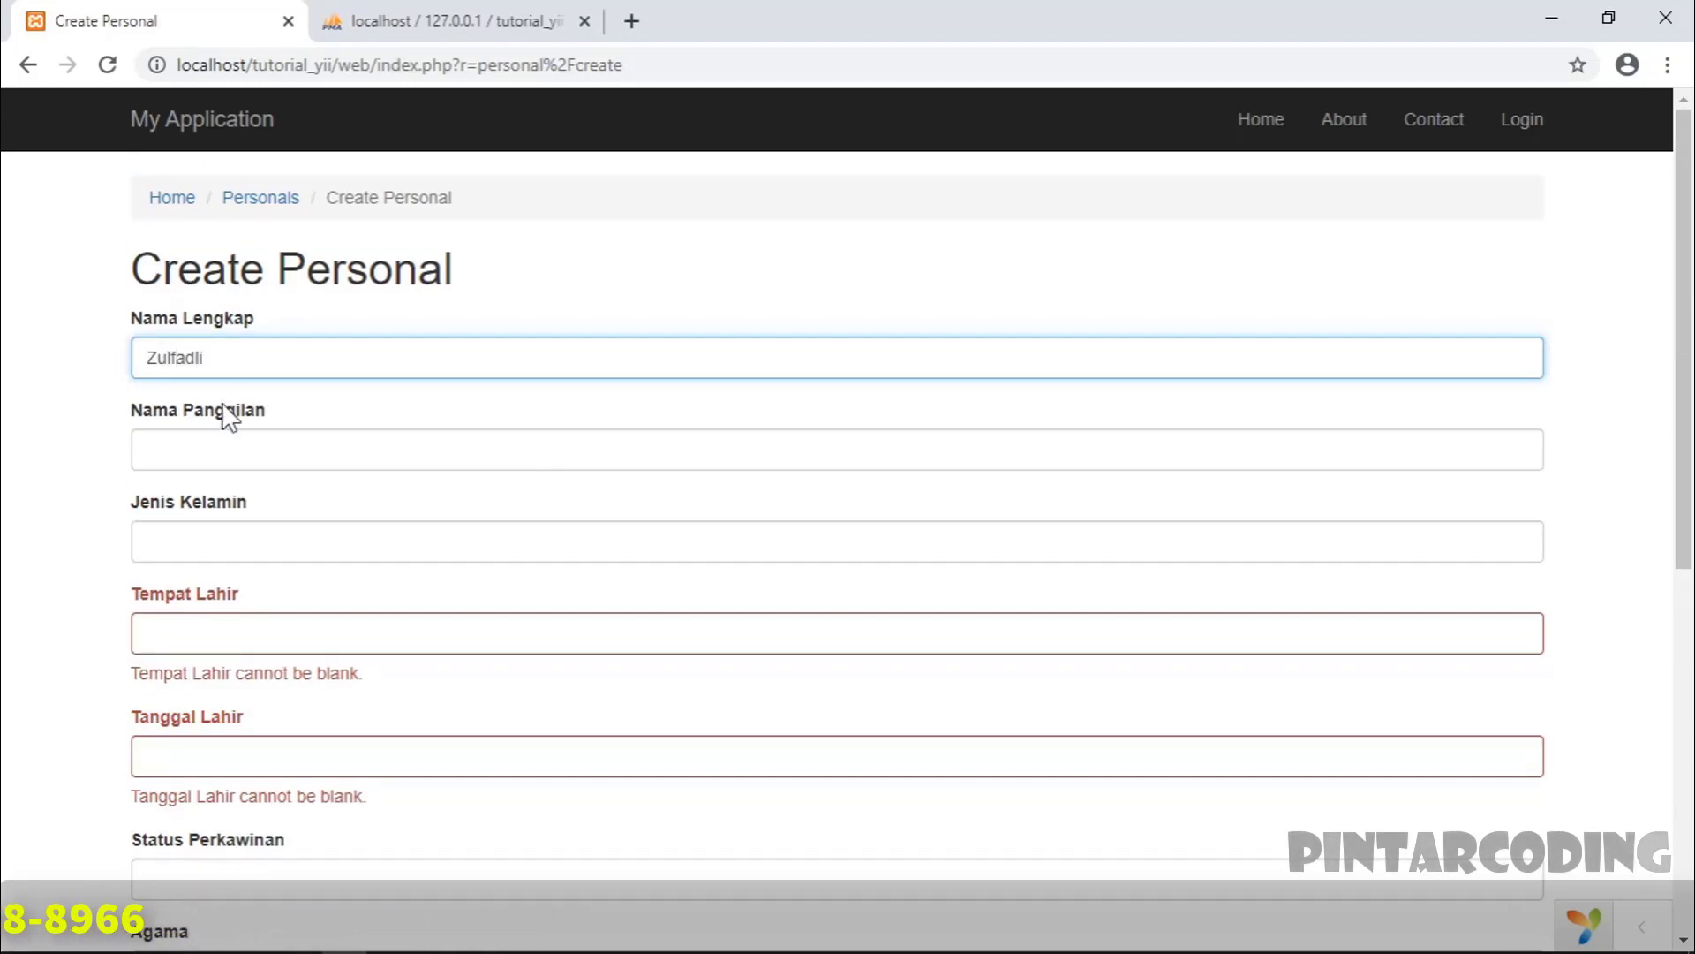
- Enter the person's full name and nickname, and set Jenis Kelamin to Laki-laki
{"action": "left_click", "coordinate": [206, 452]}
{"action": "type", "text": "Fadli"}
{"action": "left_click", "coordinate": [215, 525]}
{"action": "type", "text": "Laki-laki"}
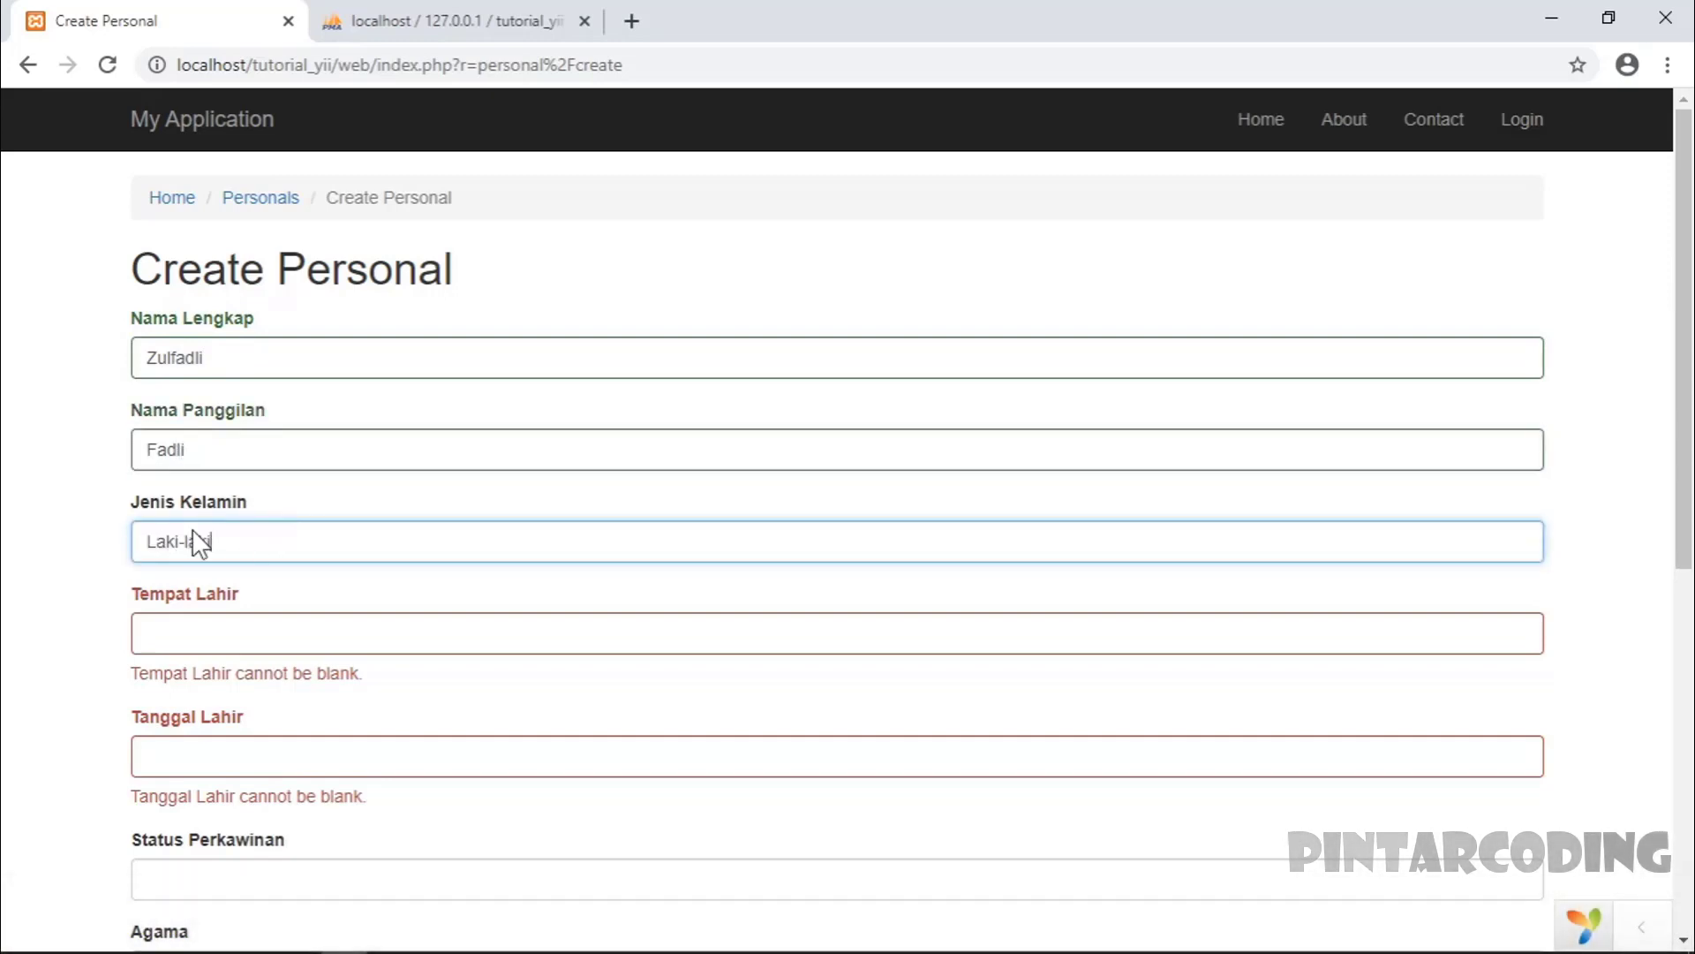
- Set Tempat Lahir to Padang and Tanggal Lahir to 1995-01-01
{"action": "scroll", "coordinate": [270, 549], "scroll_direction": "down", "scroll_amount": 1}
{"action": "scroll", "coordinate": [270, 549], "scroll_direction": "down", "scroll_amount": 1}
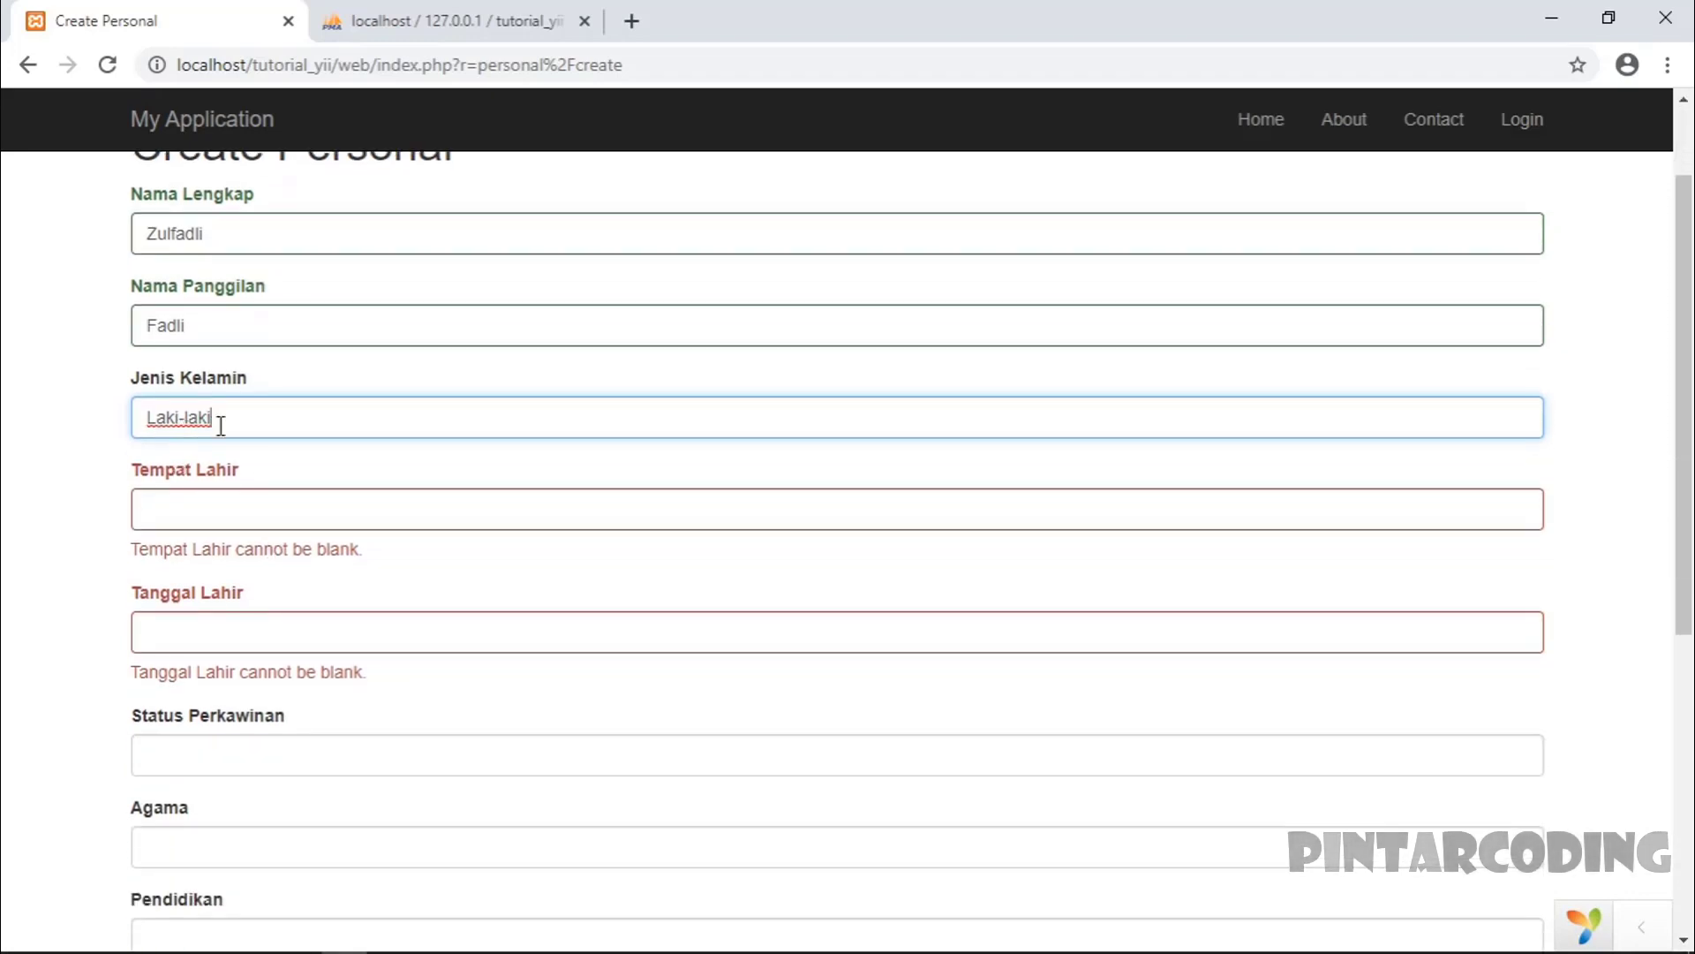
{"action": "scroll", "coordinate": [137, 514], "scroll_direction": "up", "scroll_amount": 2}
{"action": "left_click", "coordinate": [211, 640]}
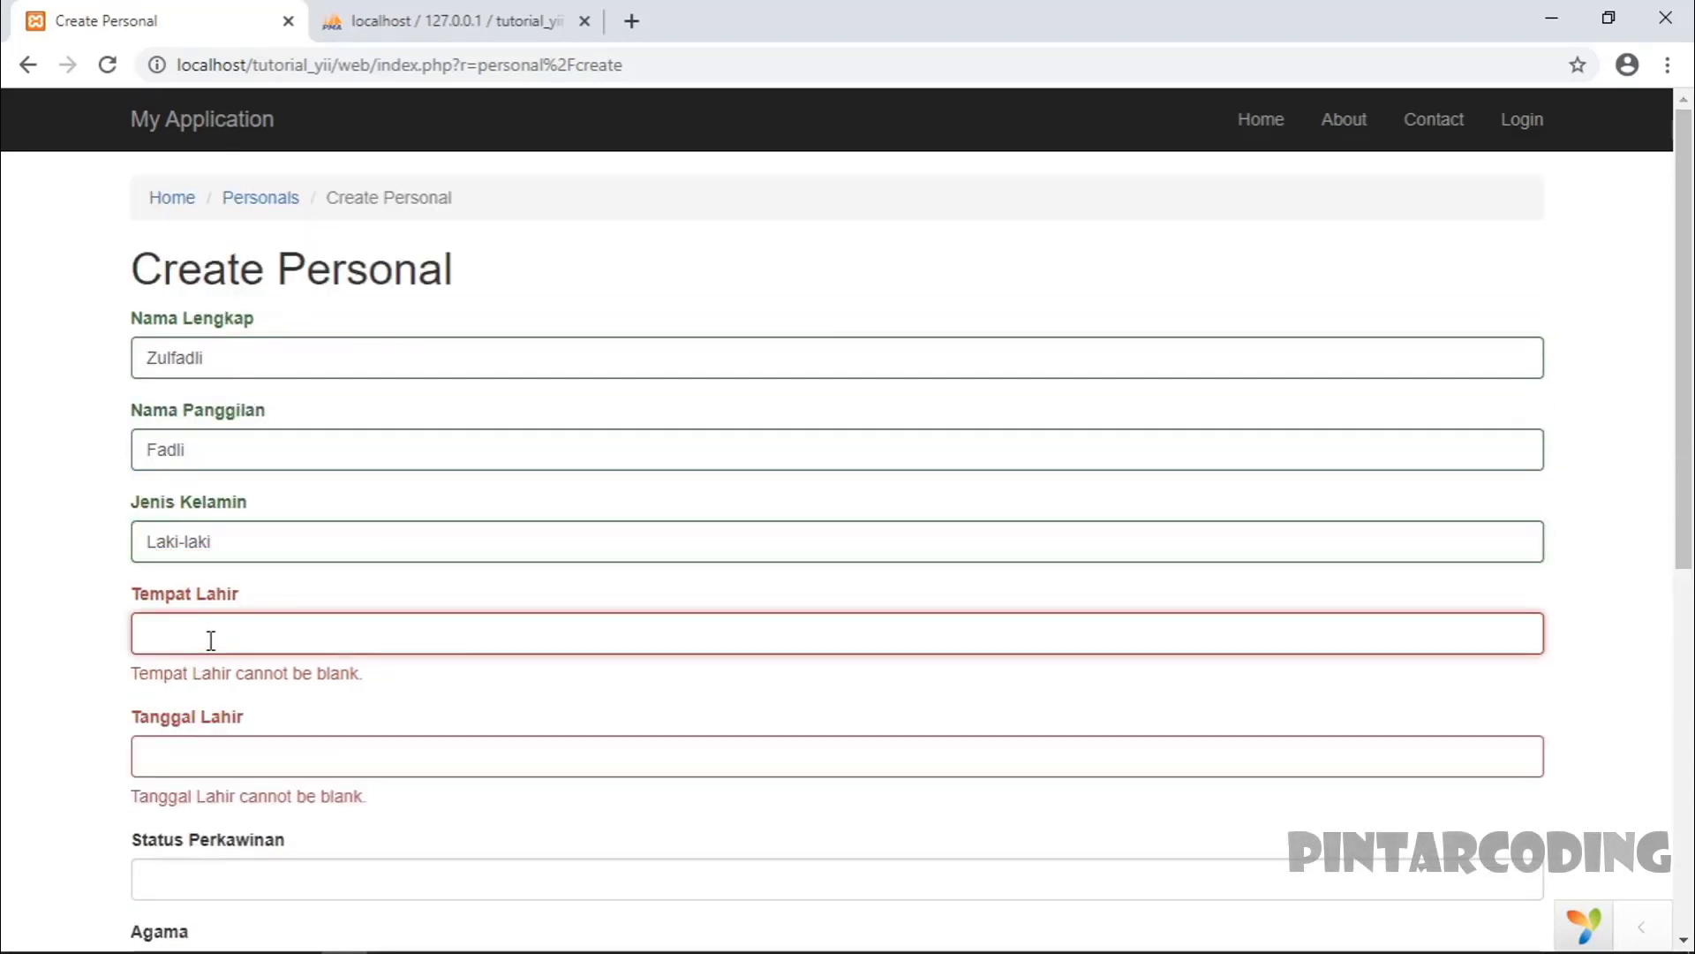
{"action": "type", "text": "Padang"}
{"action": "left_click", "coordinate": [432, 706]}
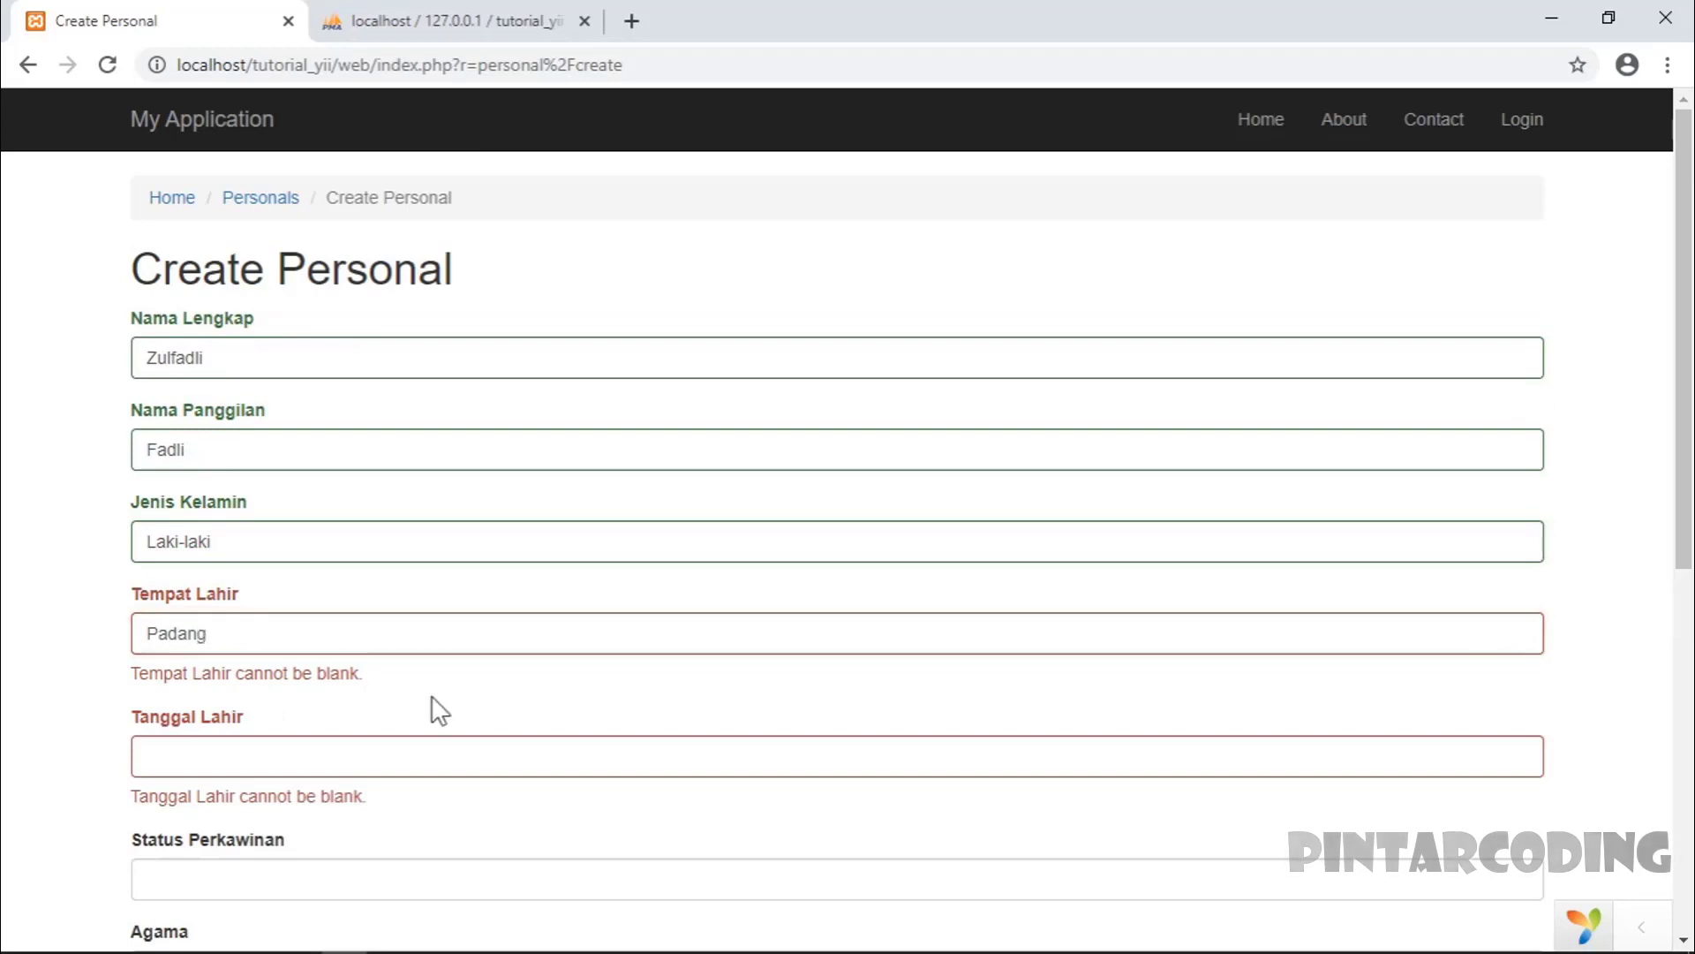
{"action": "scroll", "coordinate": [432, 702], "scroll_direction": "down", "scroll_amount": 2}
{"action": "left_click", "coordinate": [244, 592]}
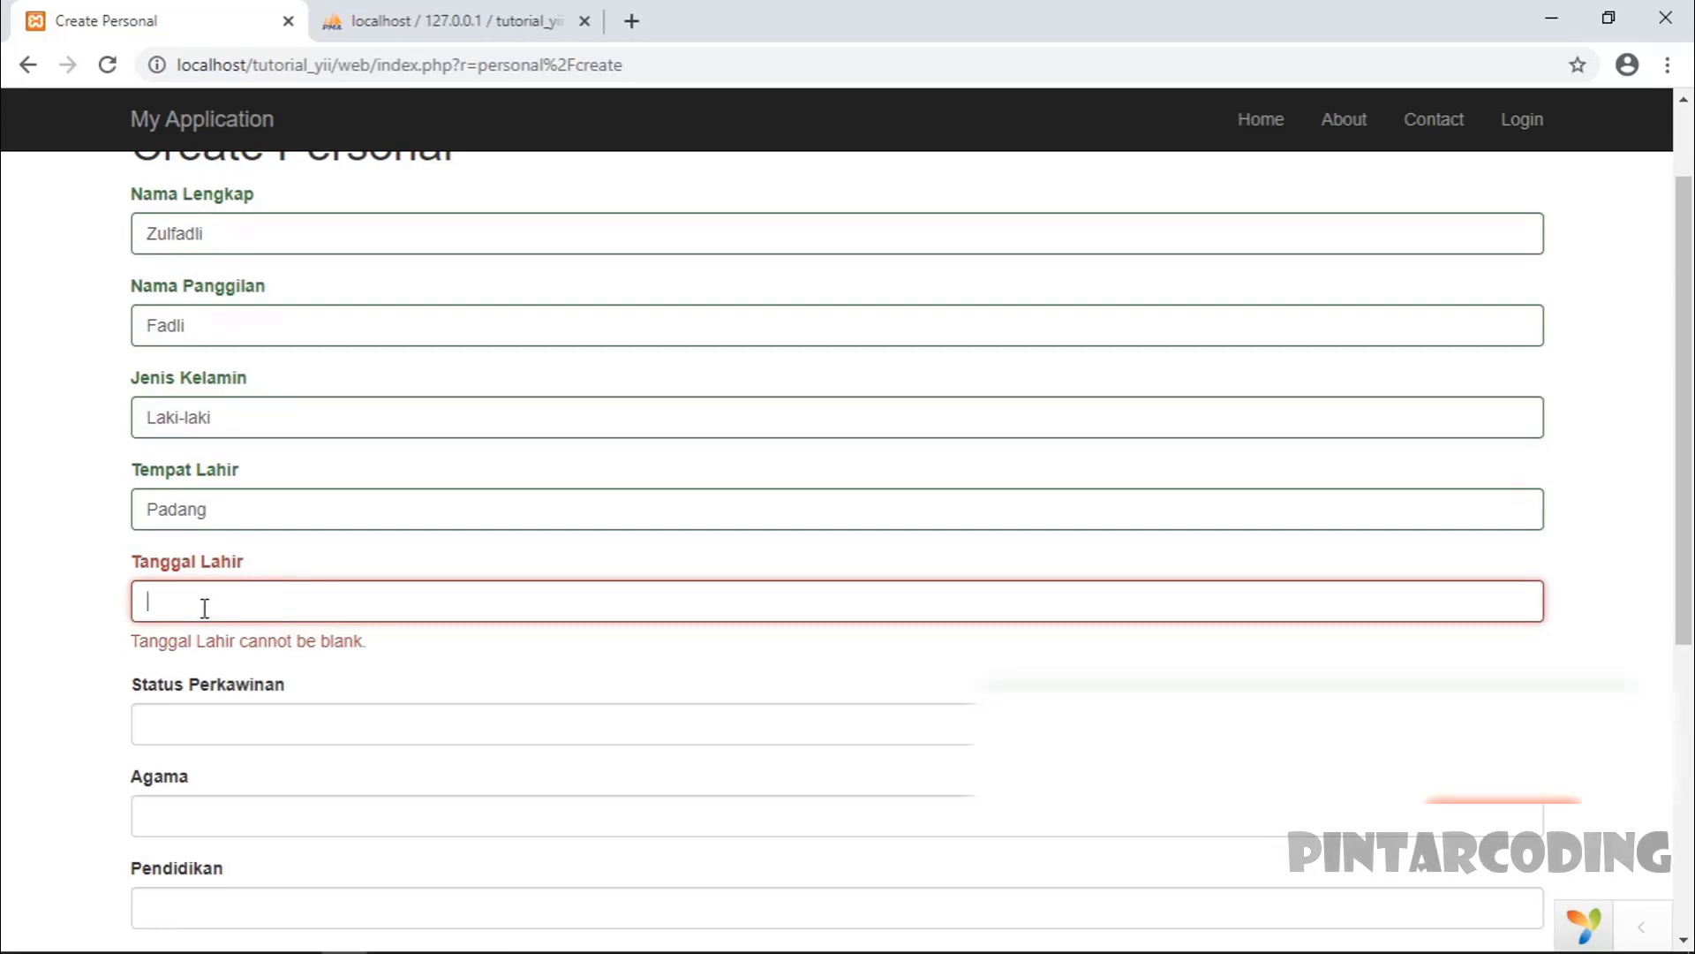
{"action": "type", "text": "20"}
{"action": "type", "text": "03"}
{"action": "key", "text": "BackSpace"}
{"action": "key", "text": "BackSpace"}
{"action": "key", "text": "BackSpace"}
{"action": "key", "text": "BackSpace"}
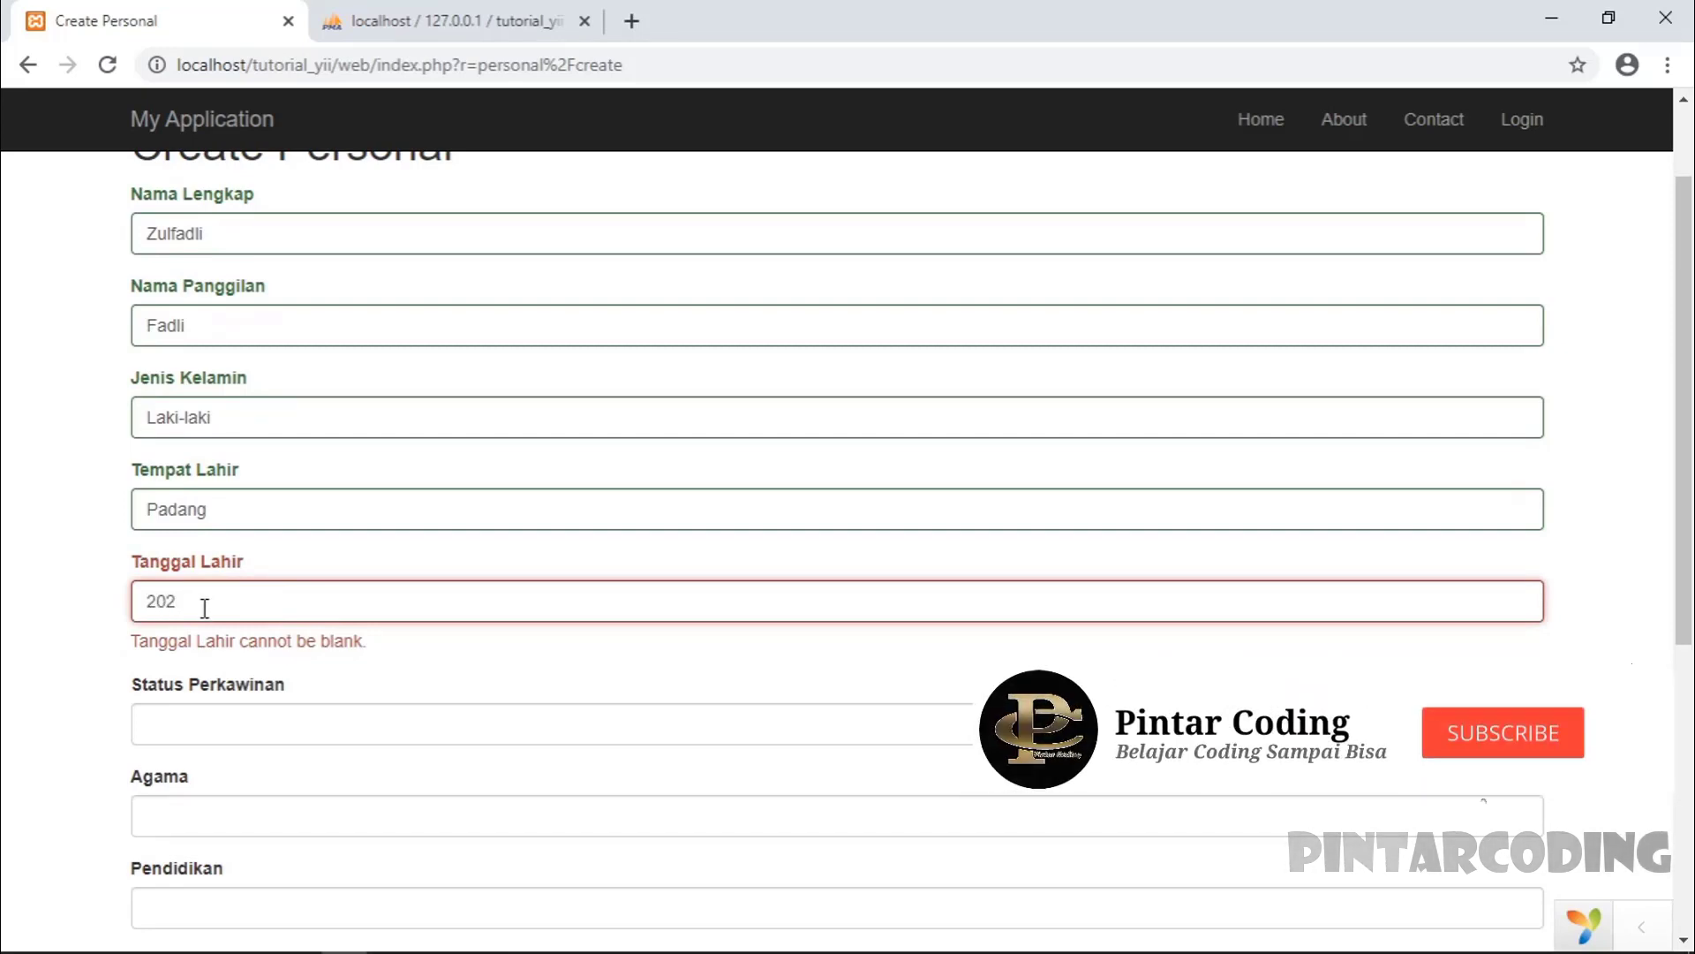
{"action": "type", "text": "1995-"}
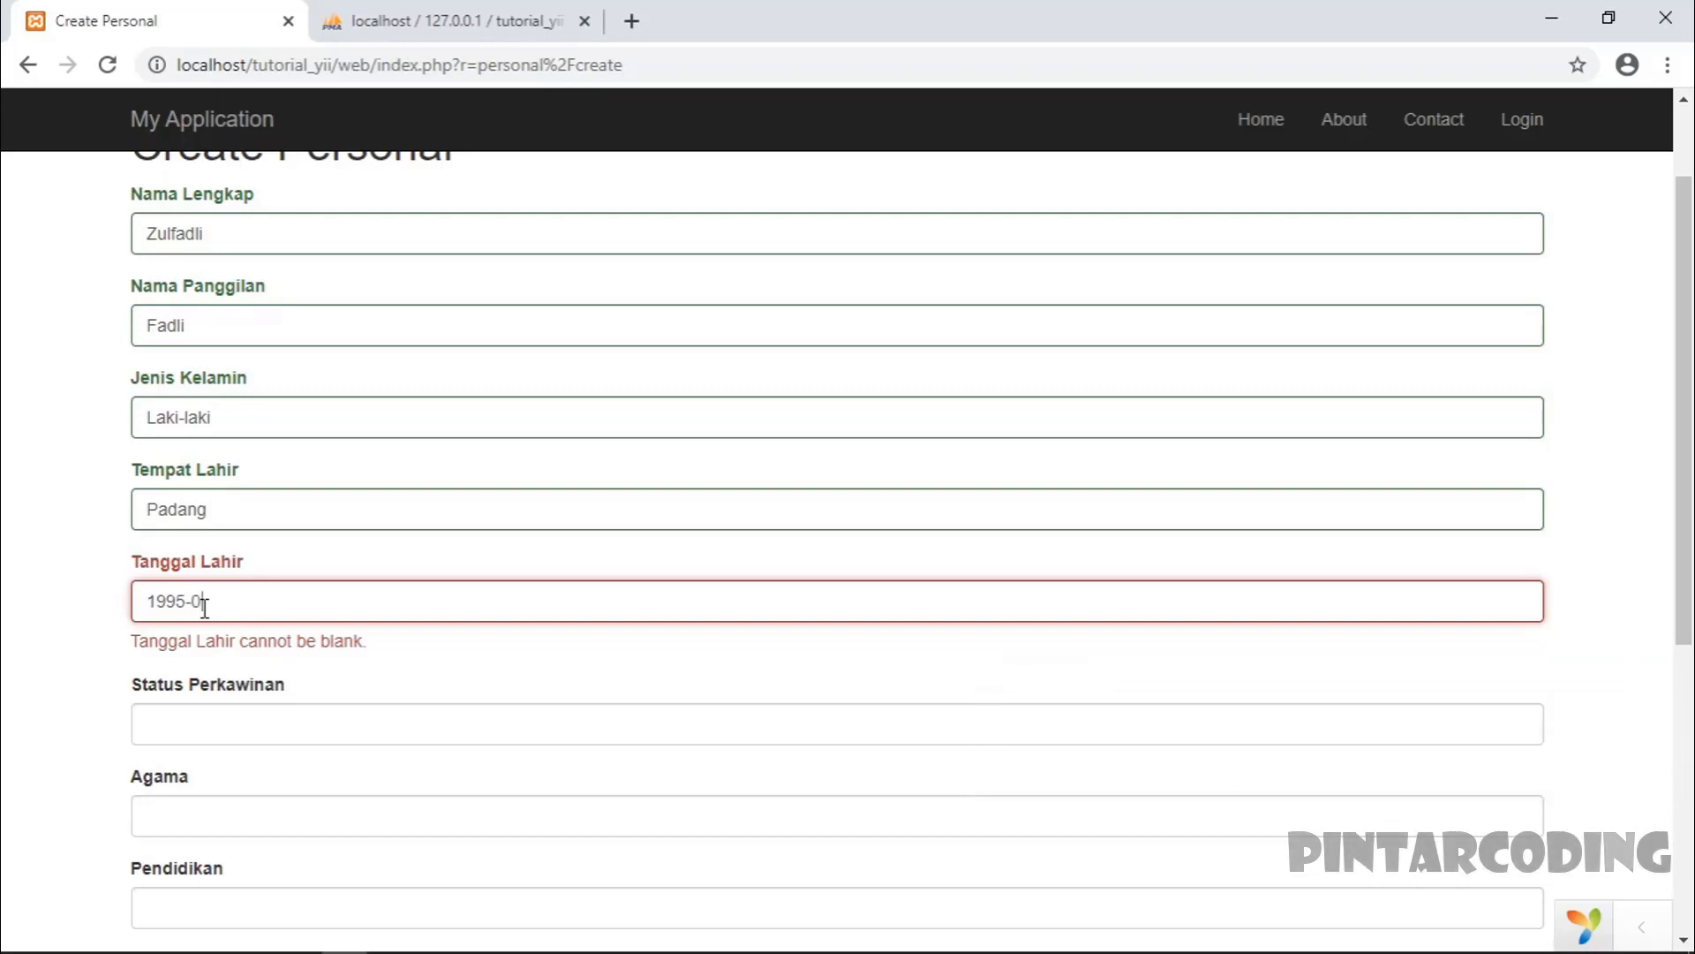
{"action": "type", "text": "01-01"}
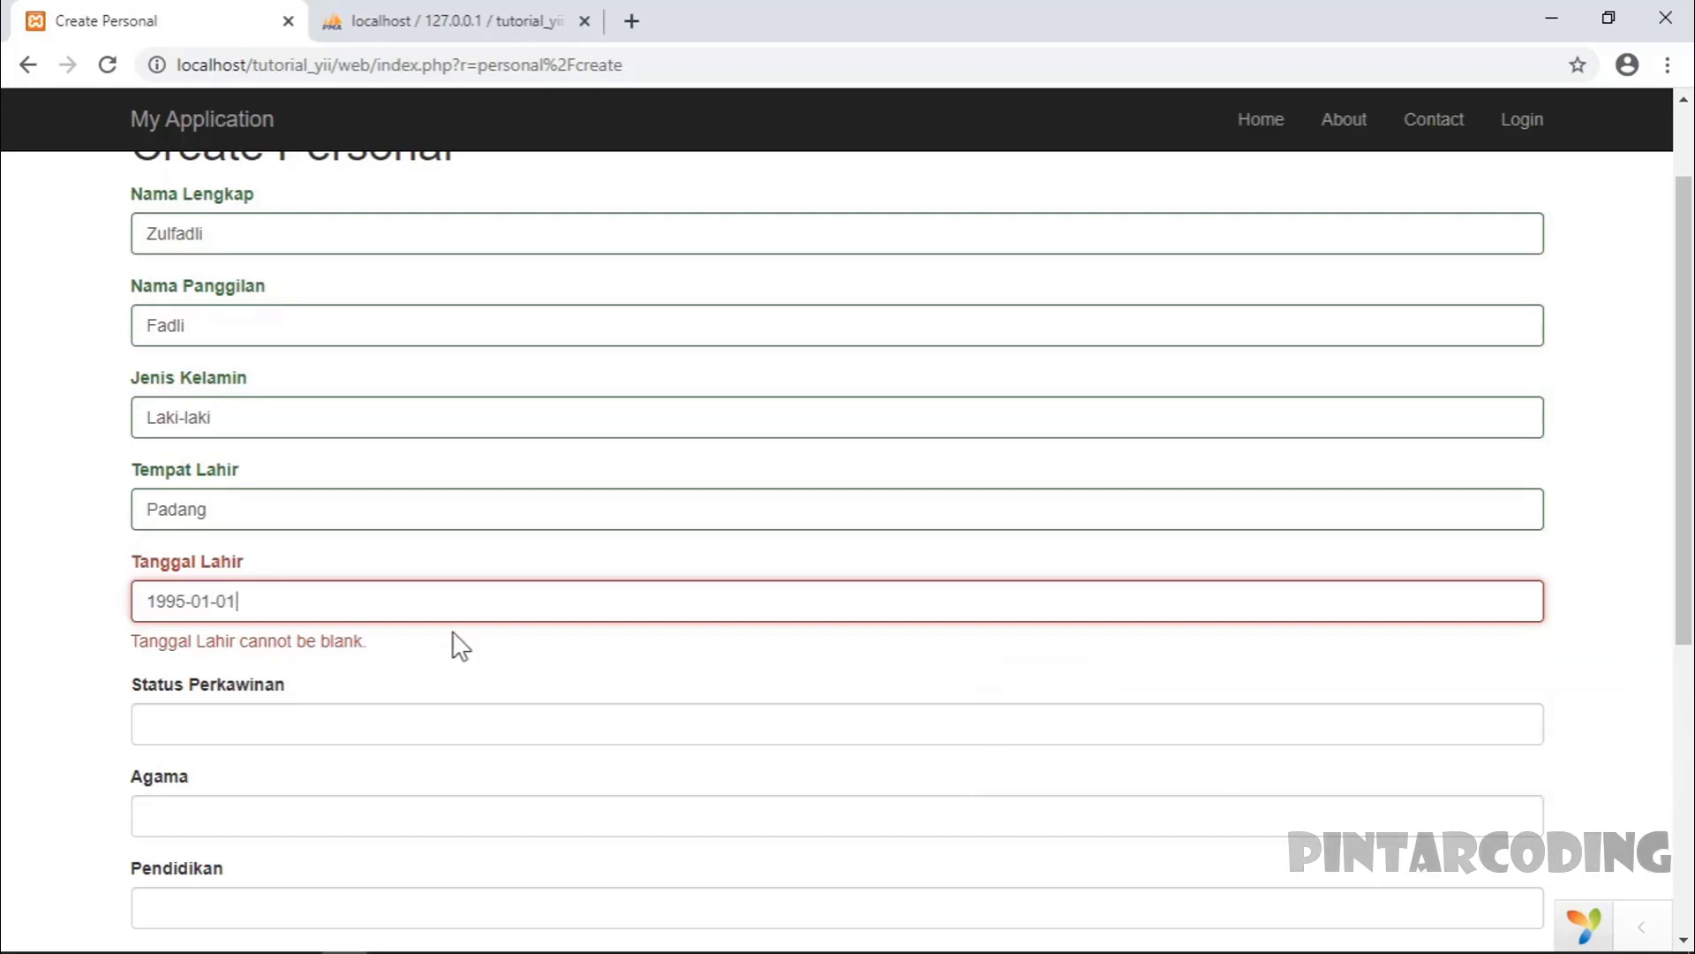
- Set Status Perkawinan to Belum Menikah, Agama to Islam, and Pendidikan to S1
{"action": "scroll", "coordinate": [385, 686], "scroll_direction": "down", "scroll_amount": 3}
{"action": "left_click", "coordinate": [231, 475]}
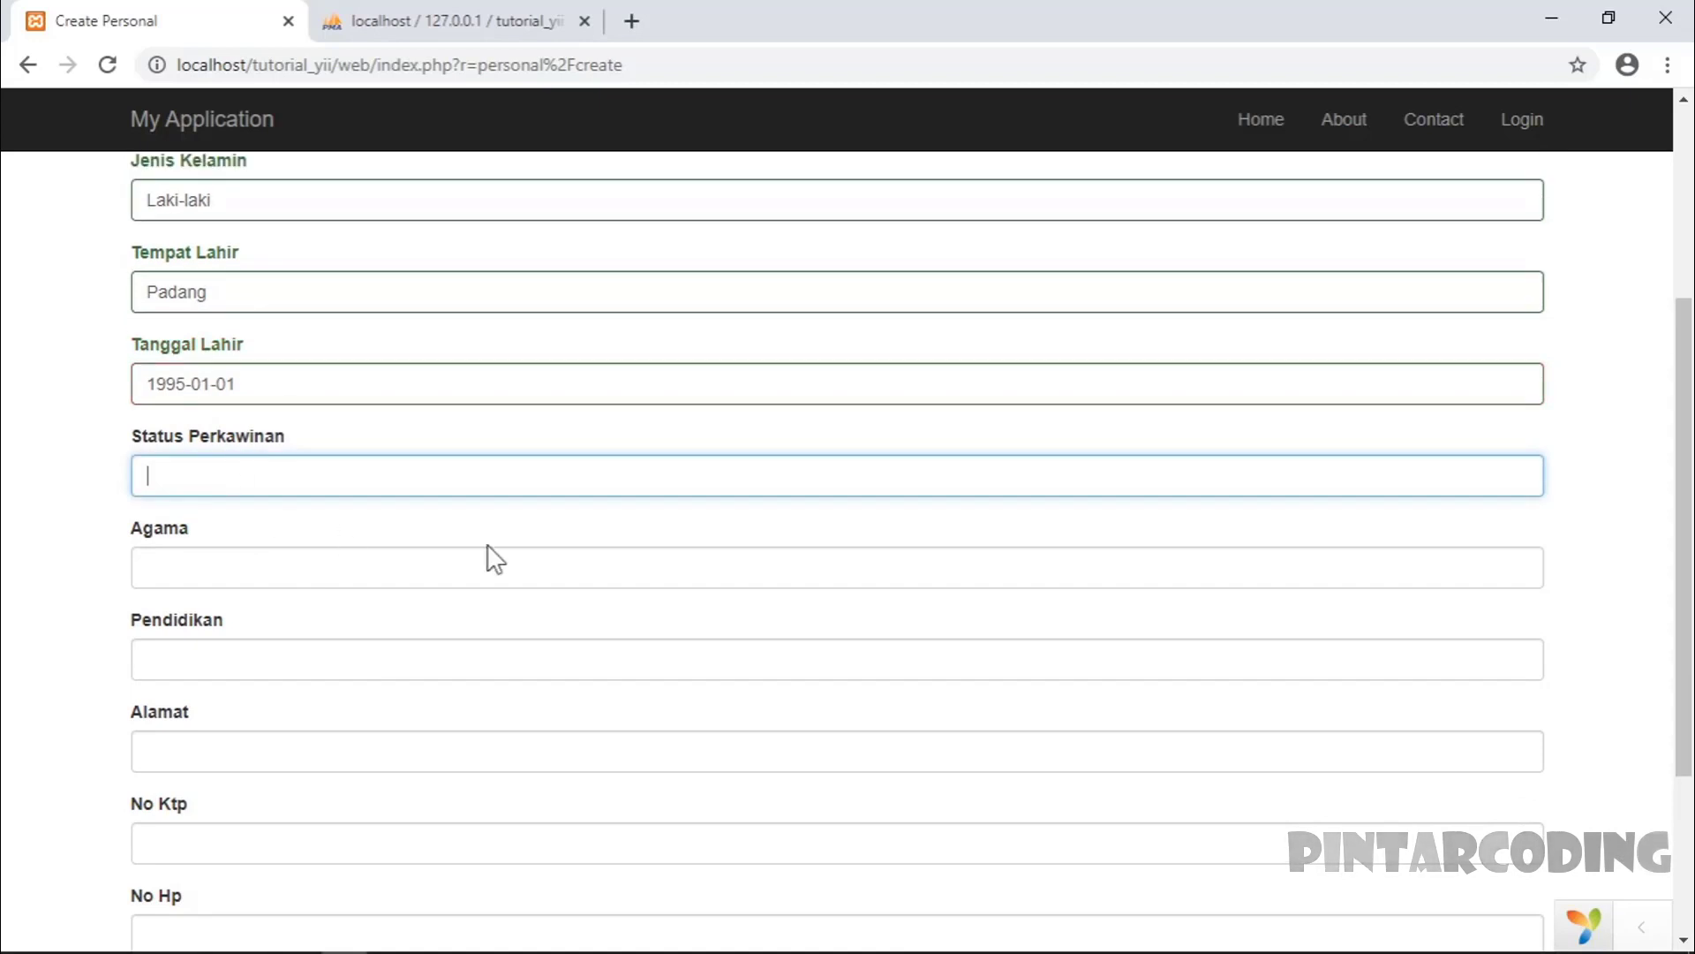
{"action": "scroll", "coordinate": [618, 609], "scroll_direction": "up", "scroll_amount": 2}
{"action": "type", "text": "B"}
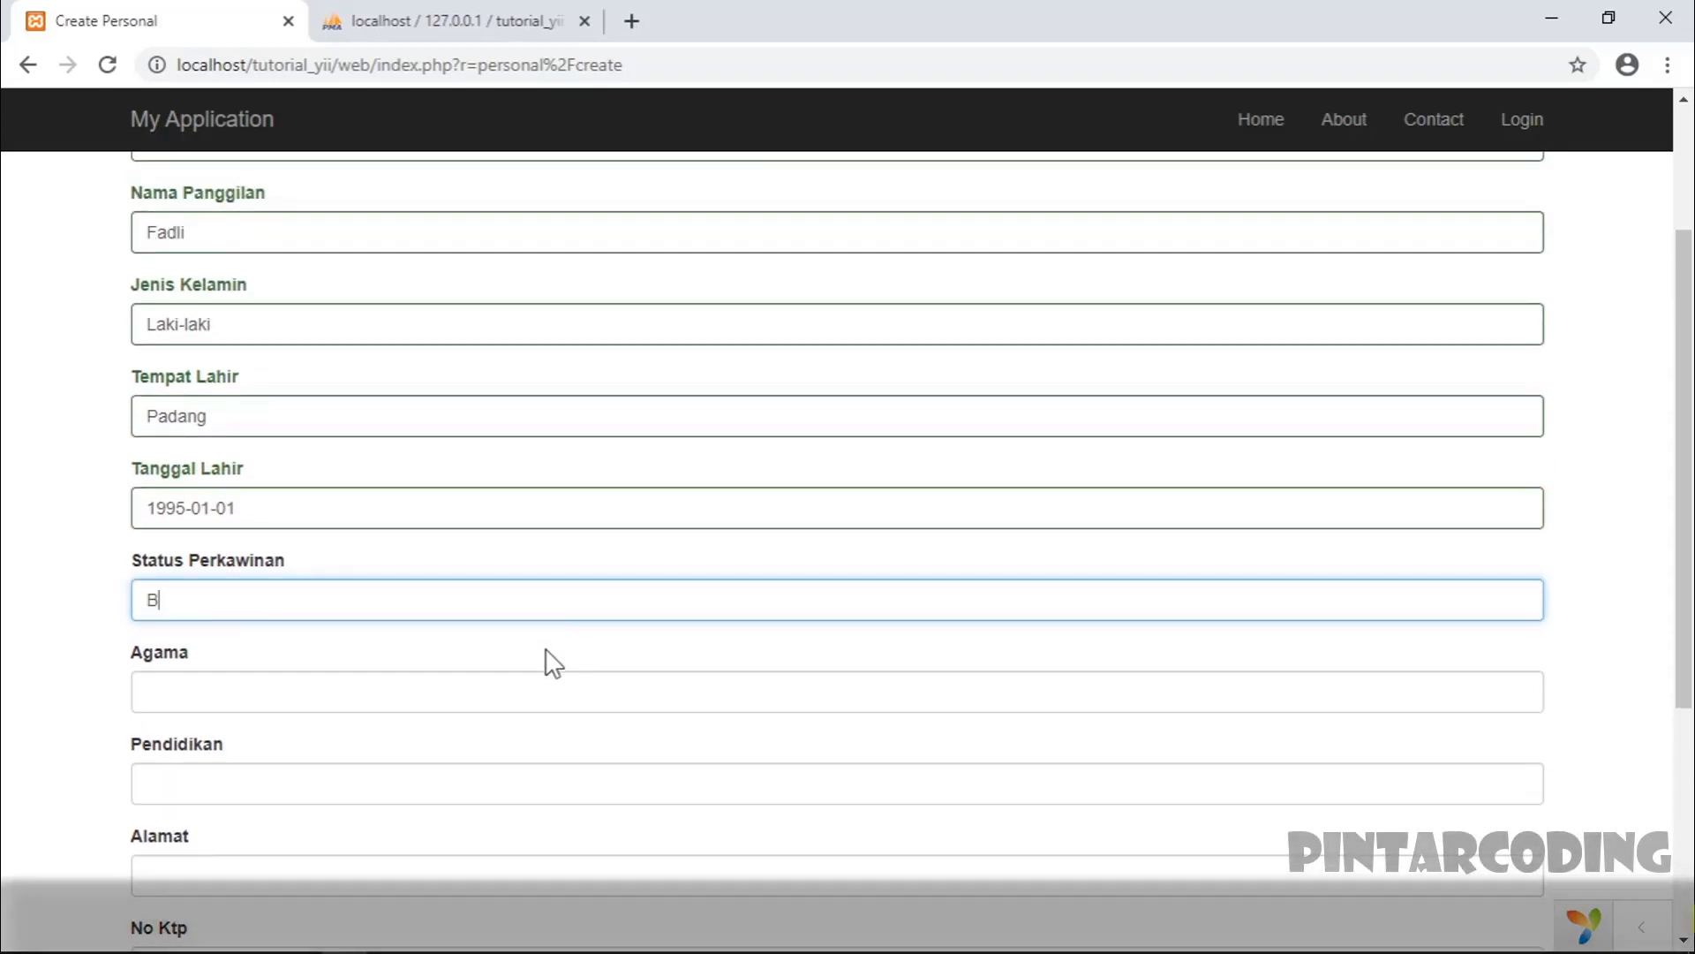
{"action": "type", "text": "elum Meni"}
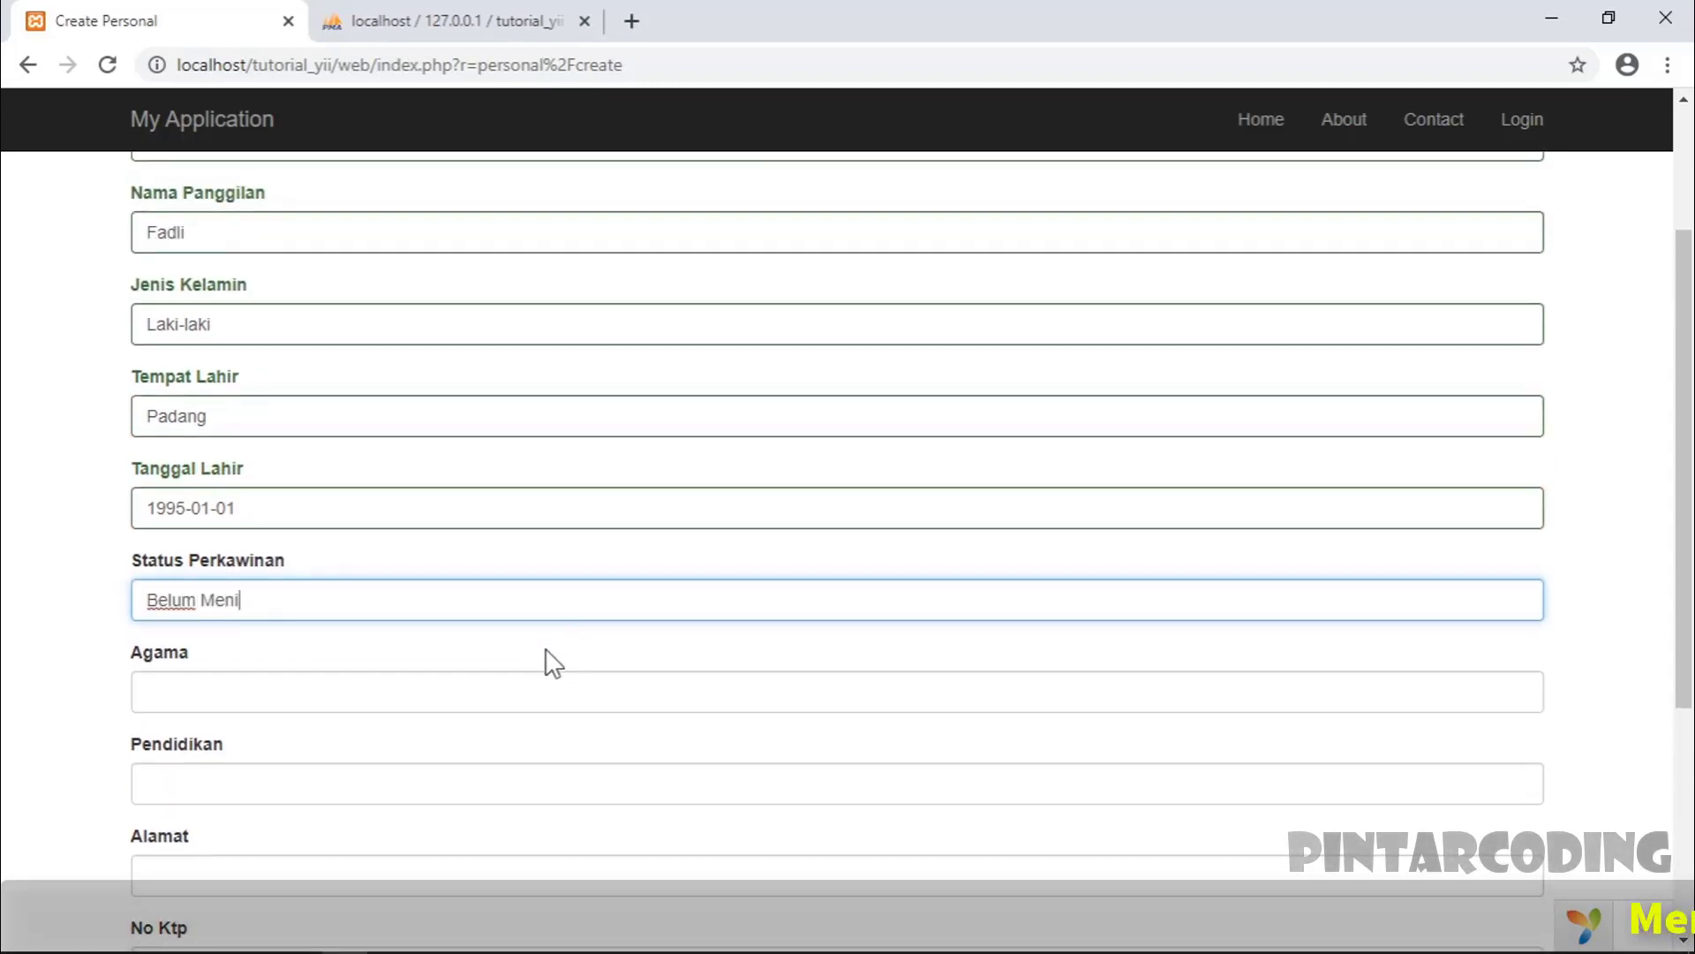
{"action": "left_click", "coordinate": [346, 692]}
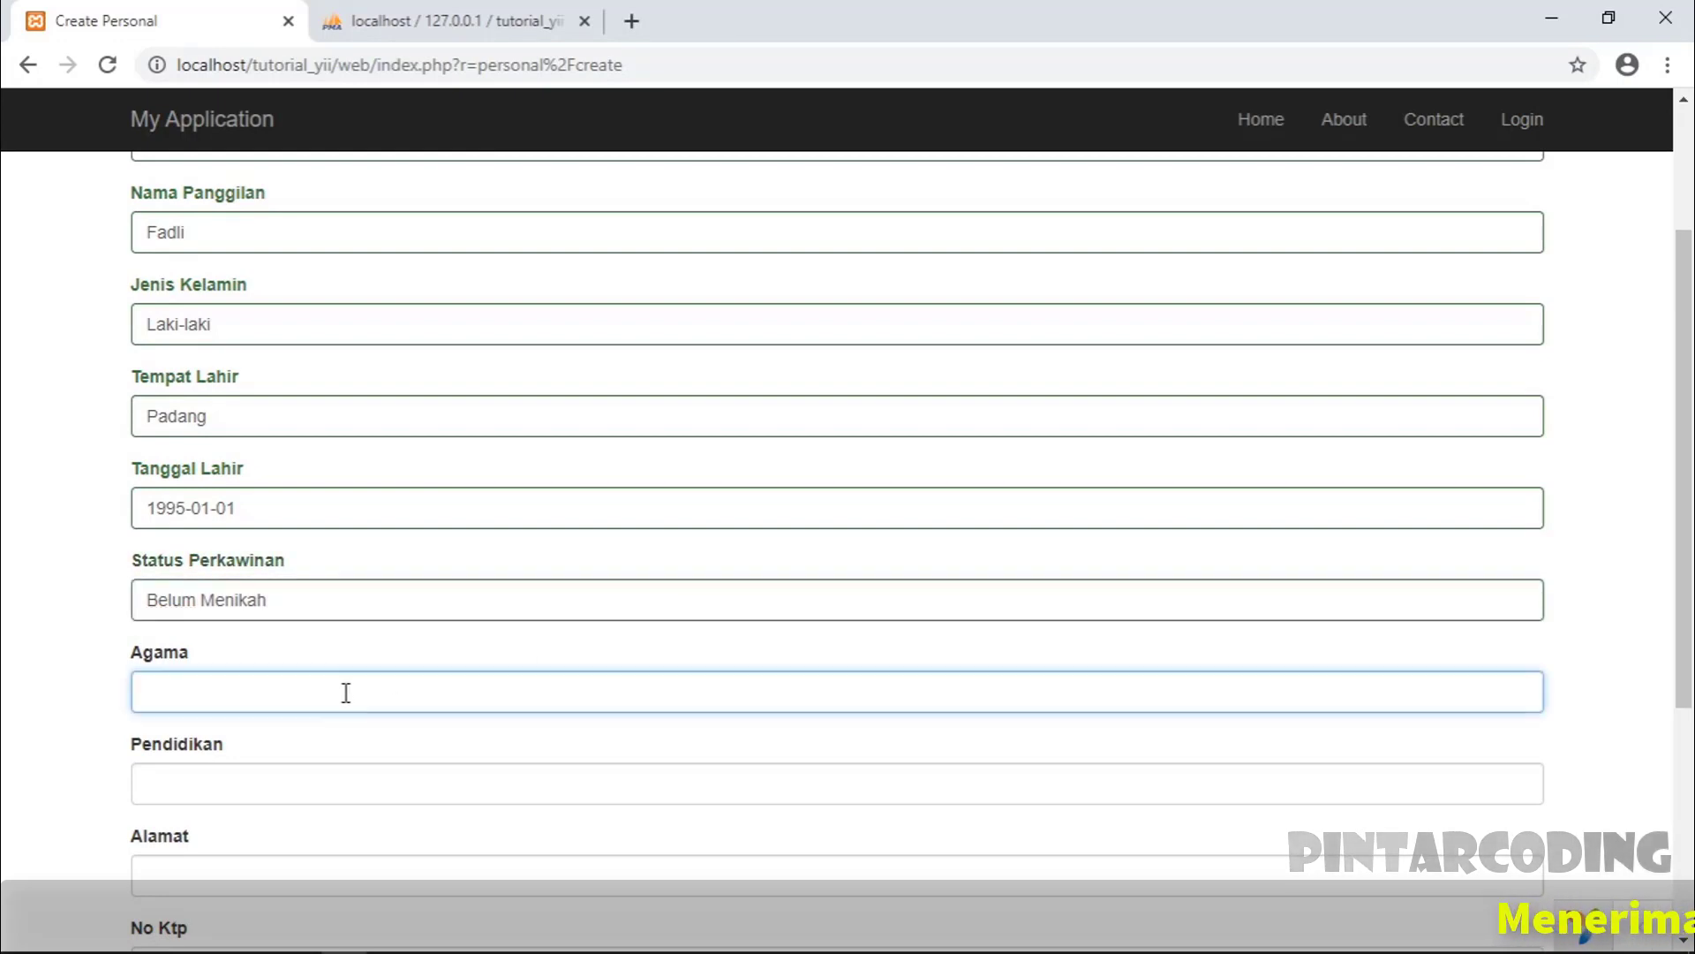
{"action": "left_click", "coordinate": [255, 791]}
{"action": "type", "text": "S1"}
{"action": "scroll", "coordinate": [256, 791], "scroll_direction": "down", "scroll_amount": 3}
- Fill in the address, ID card number (No Ktp), phone number and e-mail address
{"action": "left_click", "coordinate": [212, 633]}
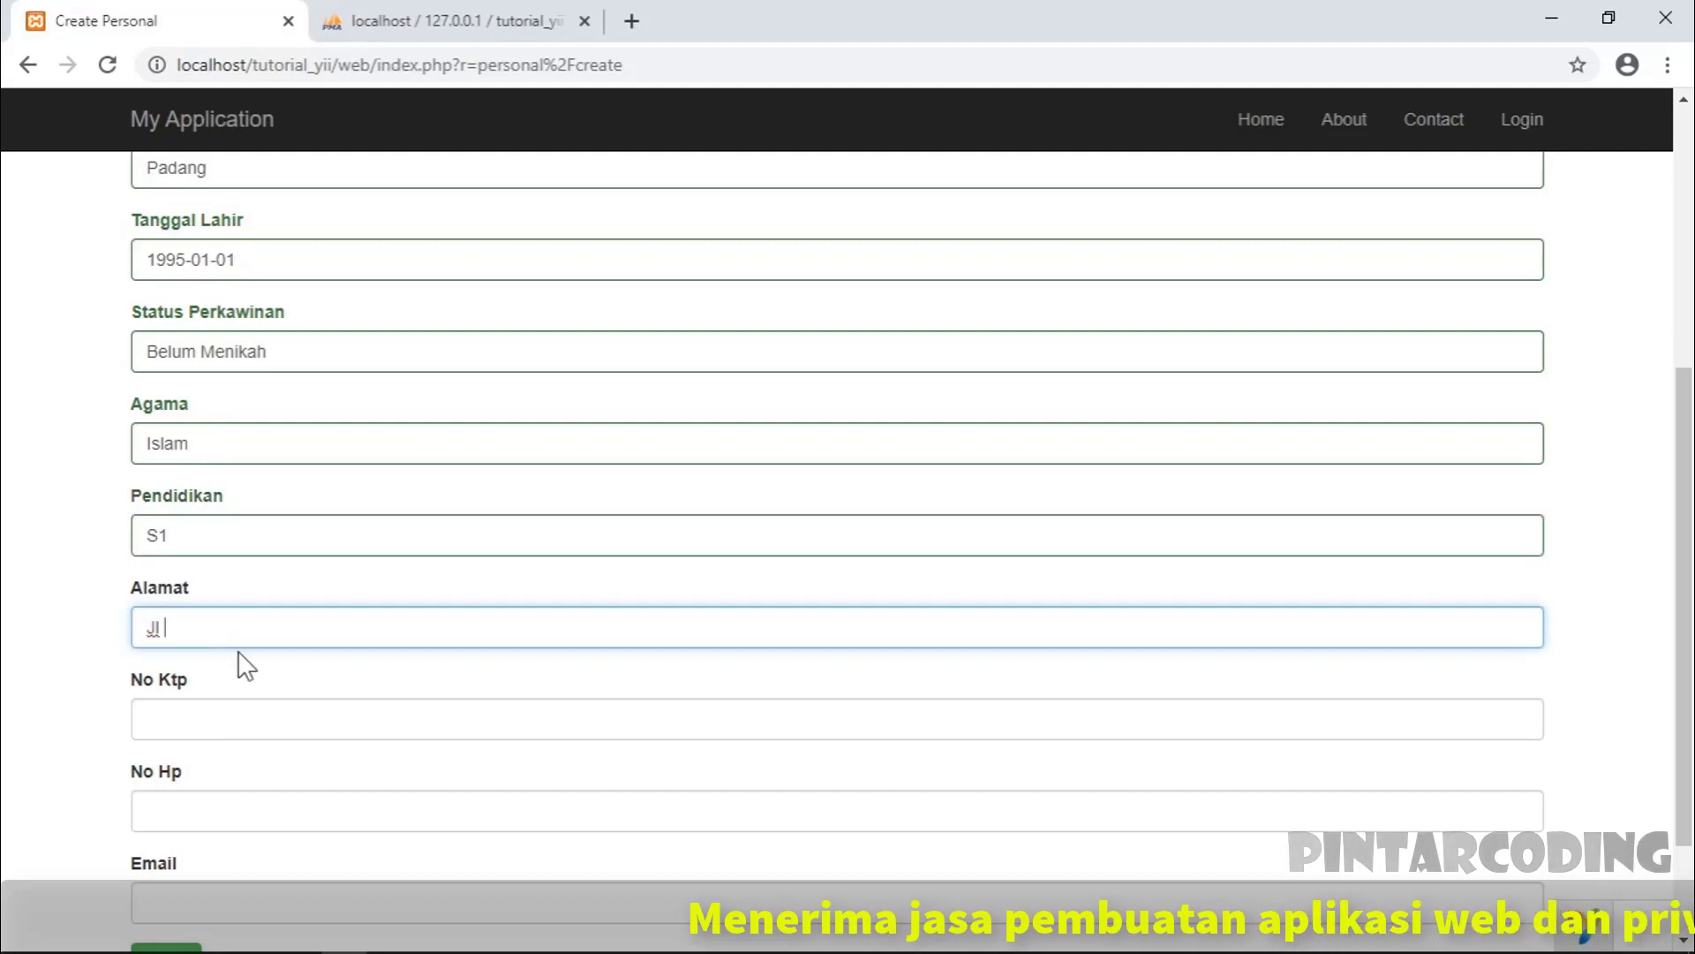
{"action": "left_click", "coordinate": [211, 722]}
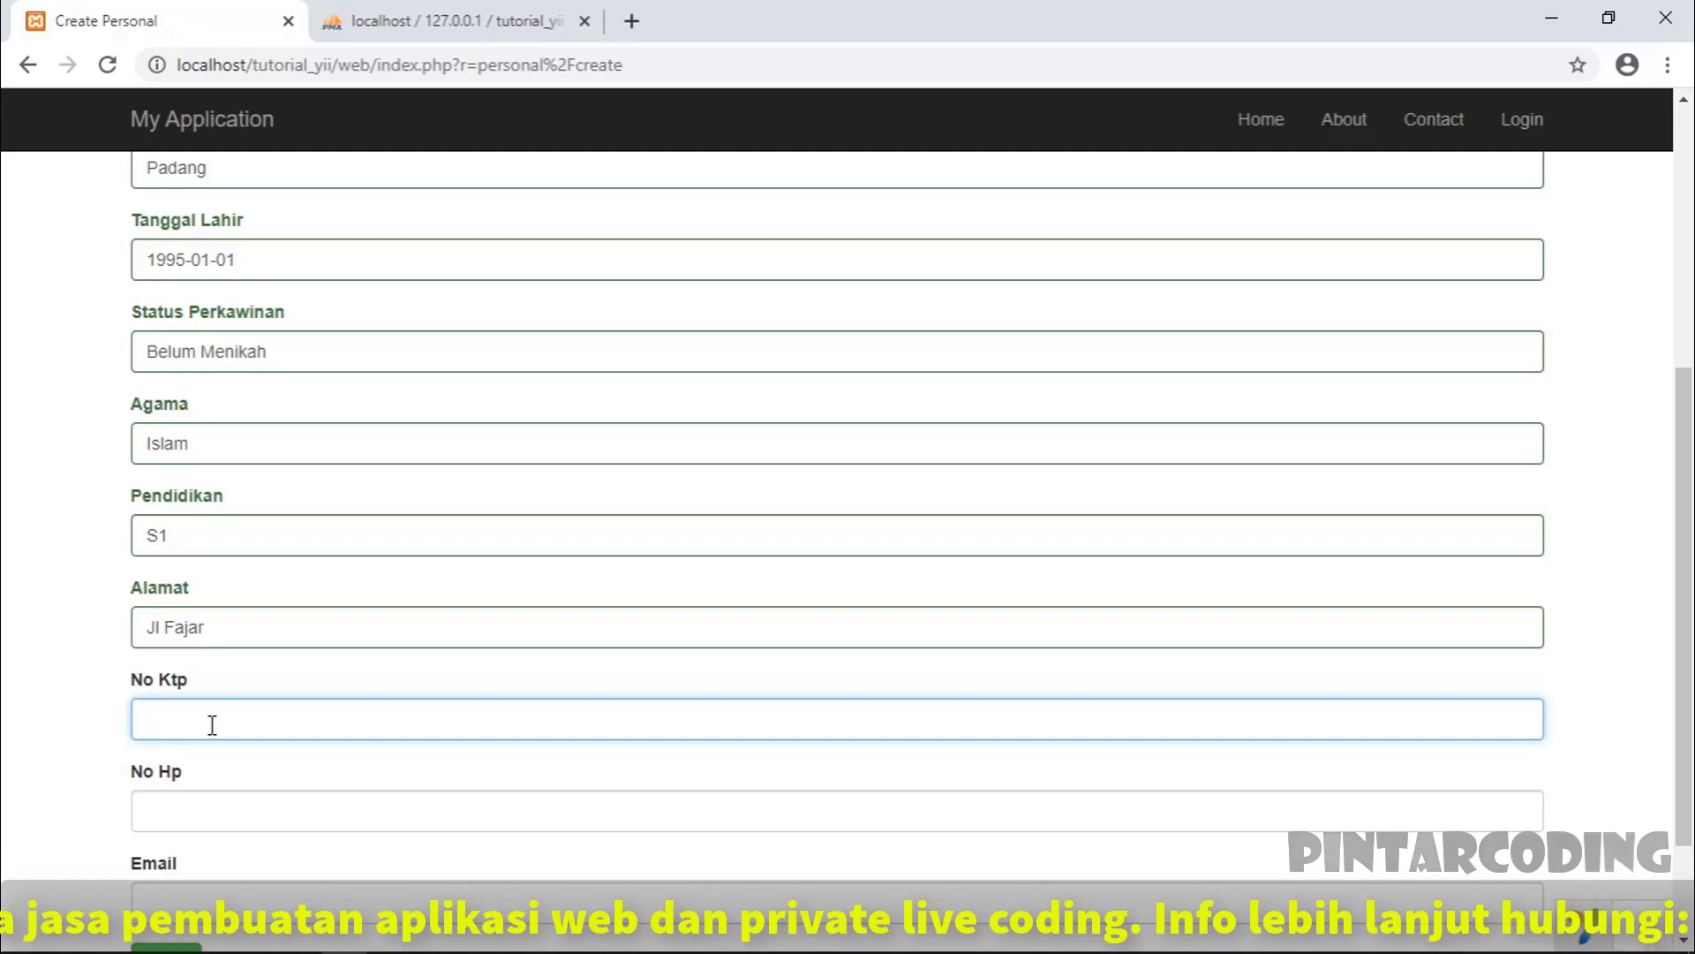
{"action": "scroll", "coordinate": [256, 702], "scroll_direction": "down", "scroll_amount": 2}
{"action": "left_click", "coordinate": [210, 653]}
{"action": "key", "text": "Return"}
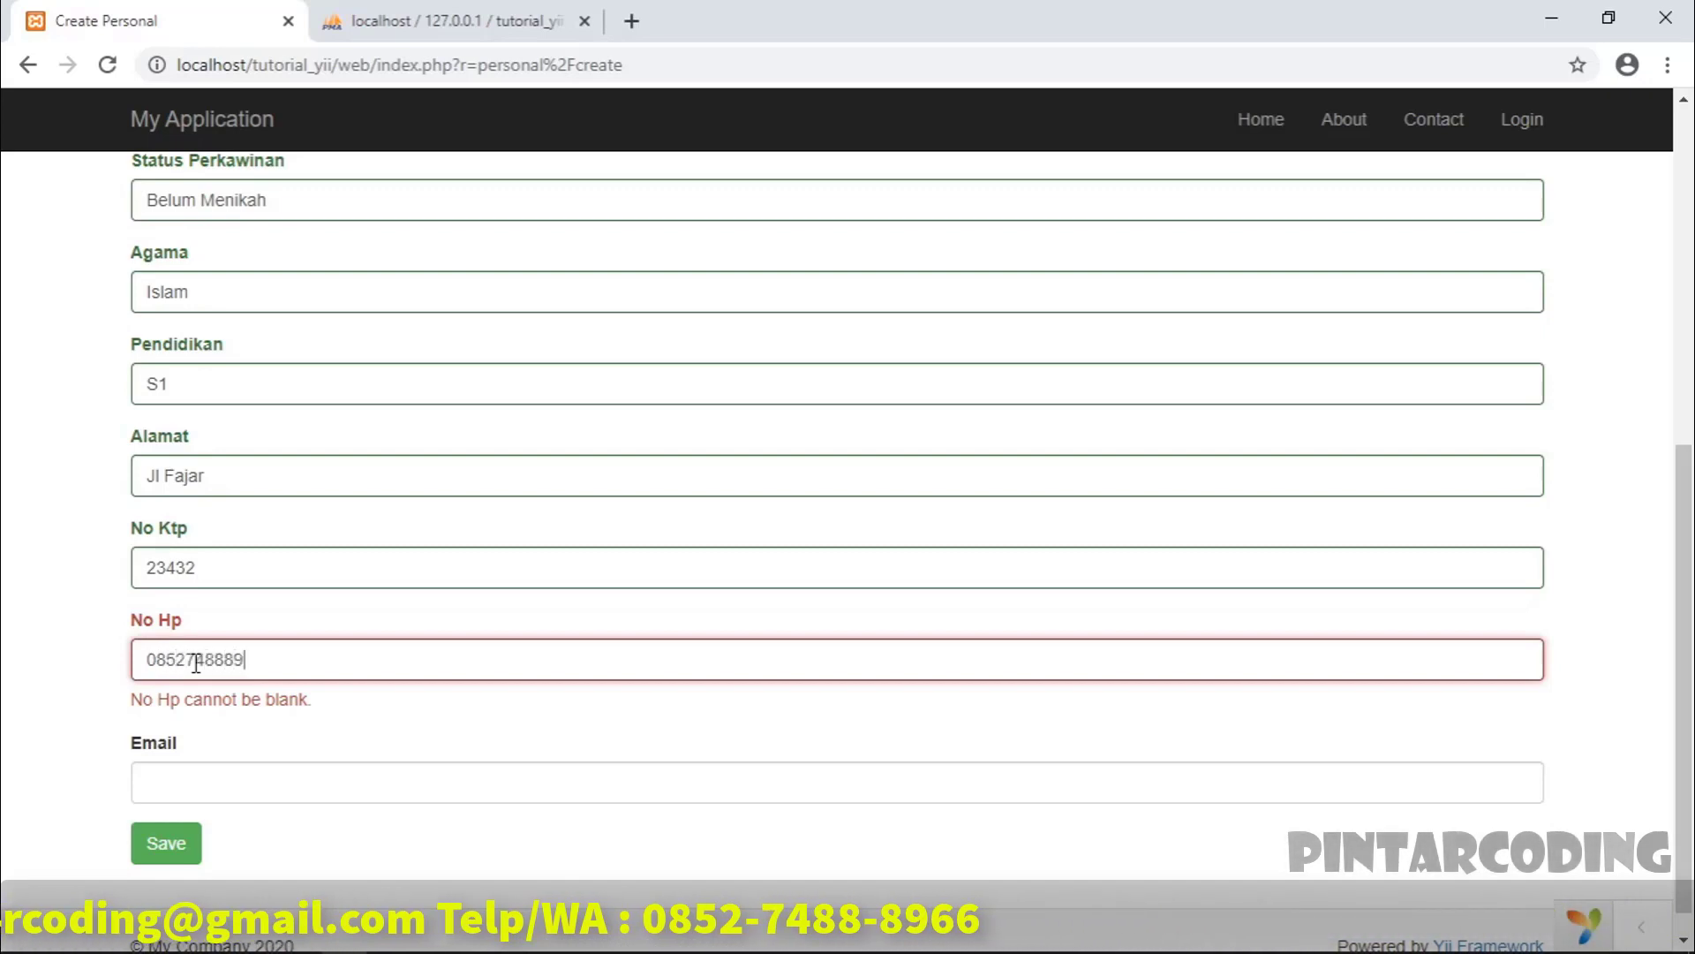
{"action": "left_click", "coordinate": [248, 785]}
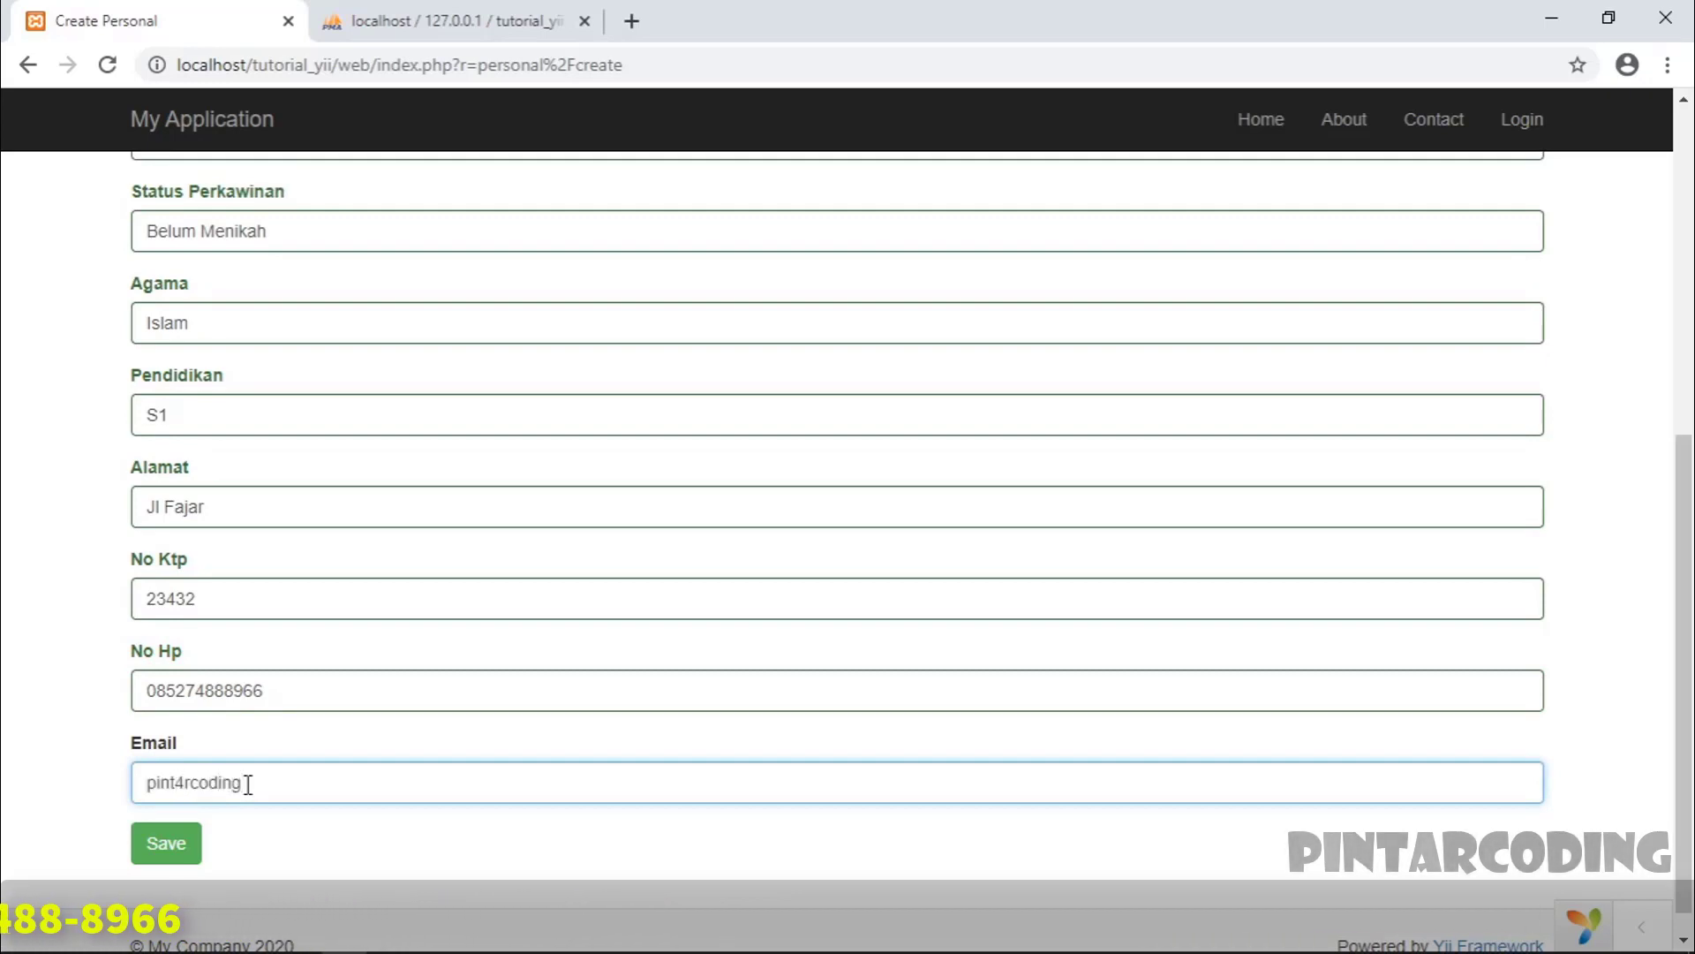
{"action": "scroll", "coordinate": [671, 671], "scroll_direction": "up", "scroll_amount": 6}
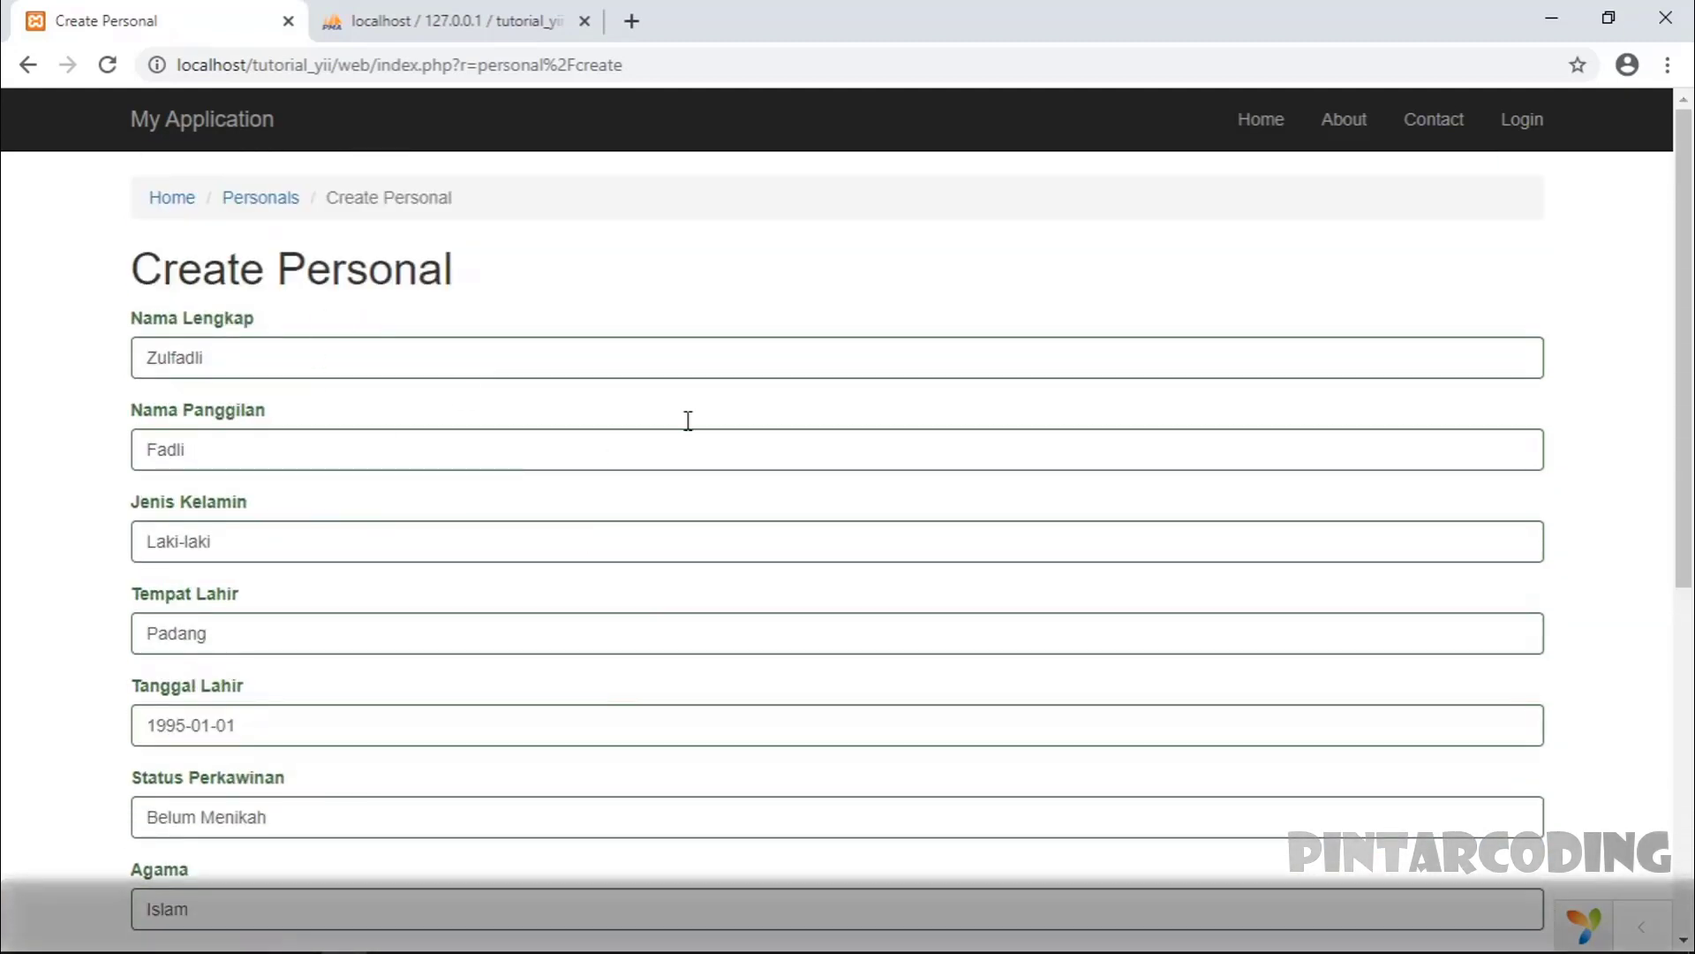
{"action": "scroll", "coordinate": [571, 447], "scroll_direction": "down", "scroll_amount": 6}
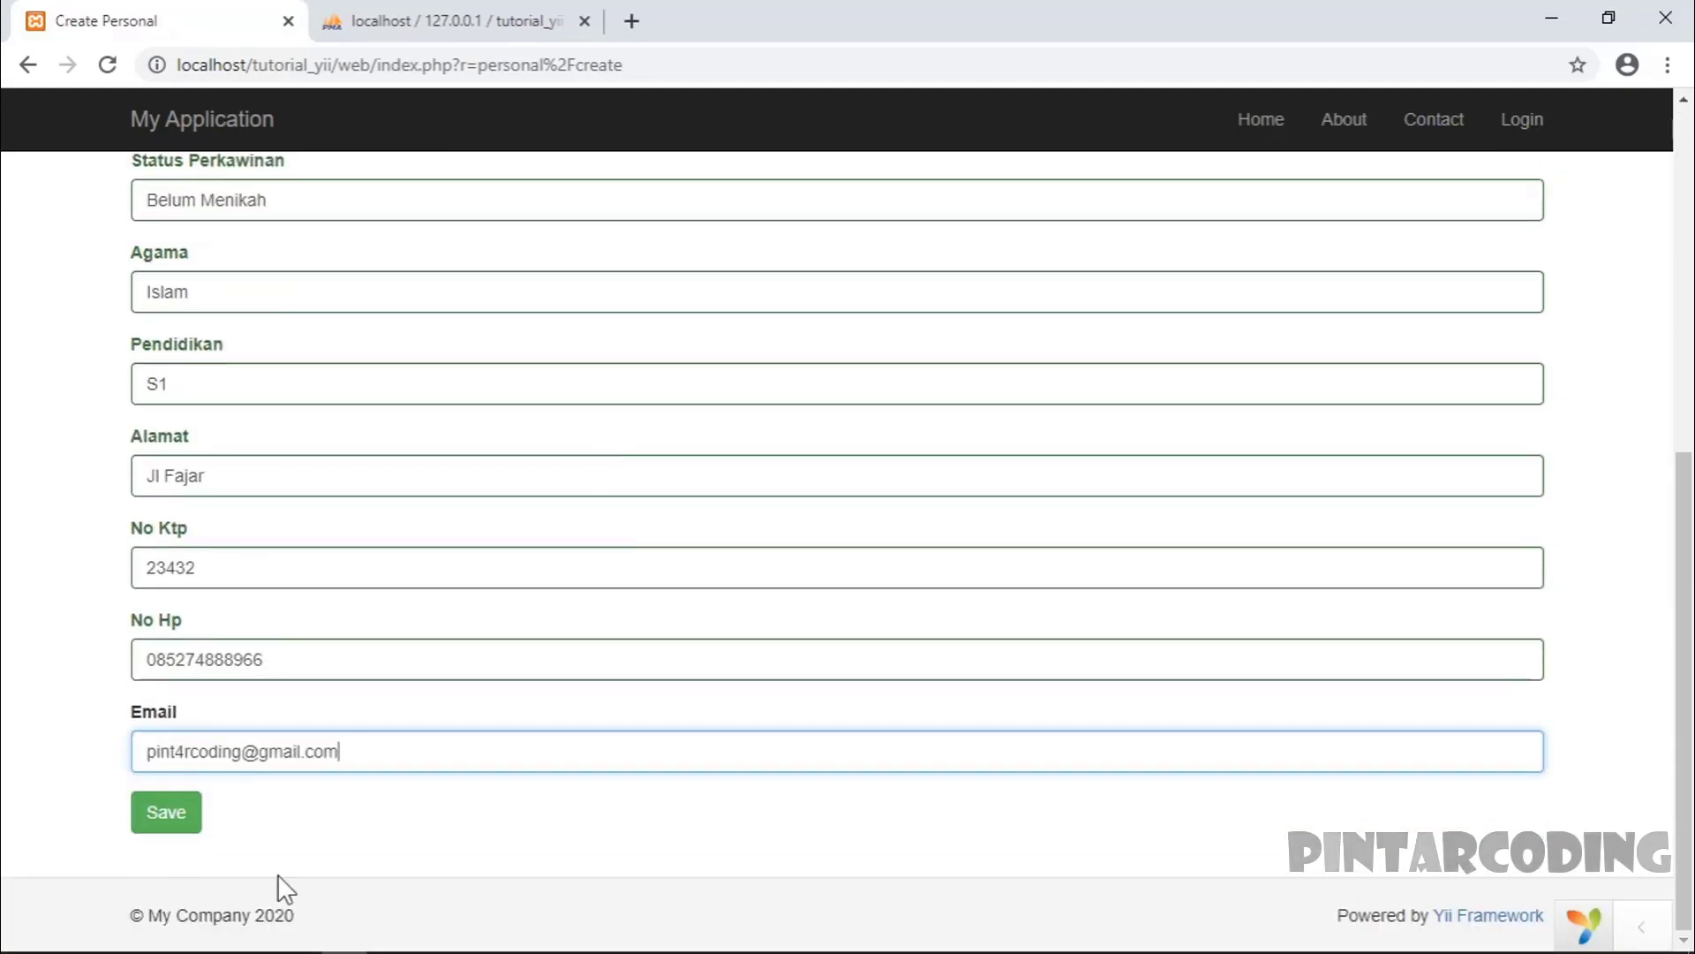
- Save the new person and review its detail page, confirming Id Personal 1
{"action": "left_click", "coordinate": [172, 814]}
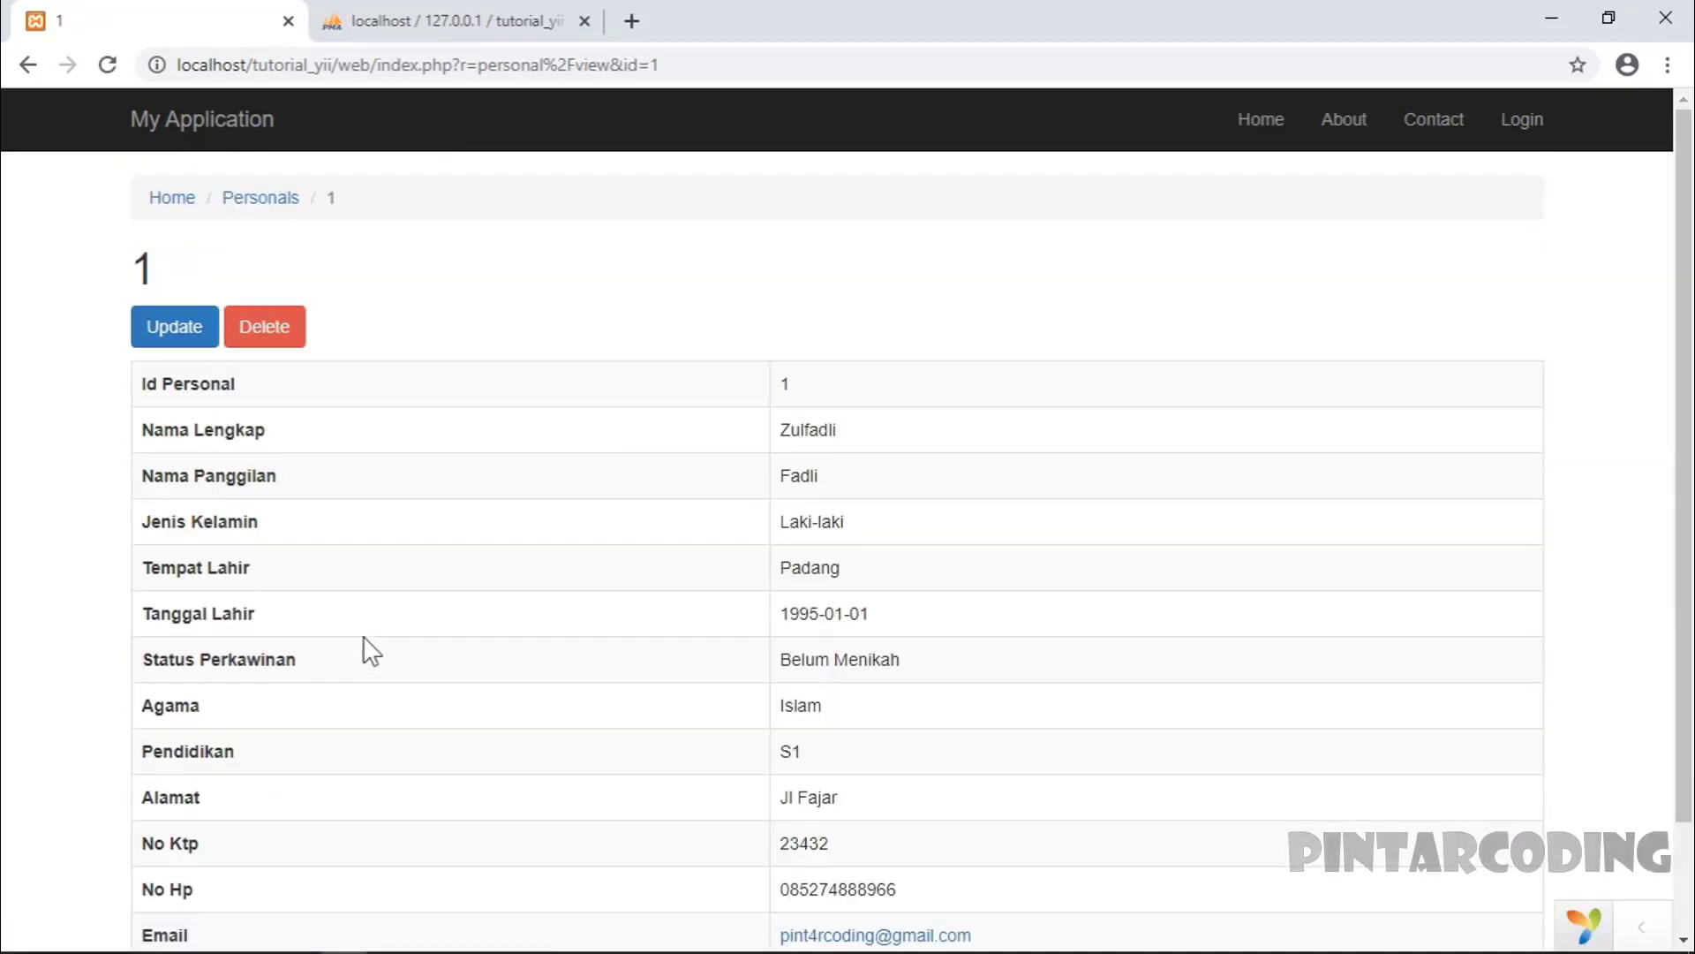
{"action": "scroll", "coordinate": [542, 504], "scroll_direction": "down", "scroll_amount": 2}
{"action": "scroll", "coordinate": [462, 307], "scroll_direction": "up", "scroll_amount": 2}
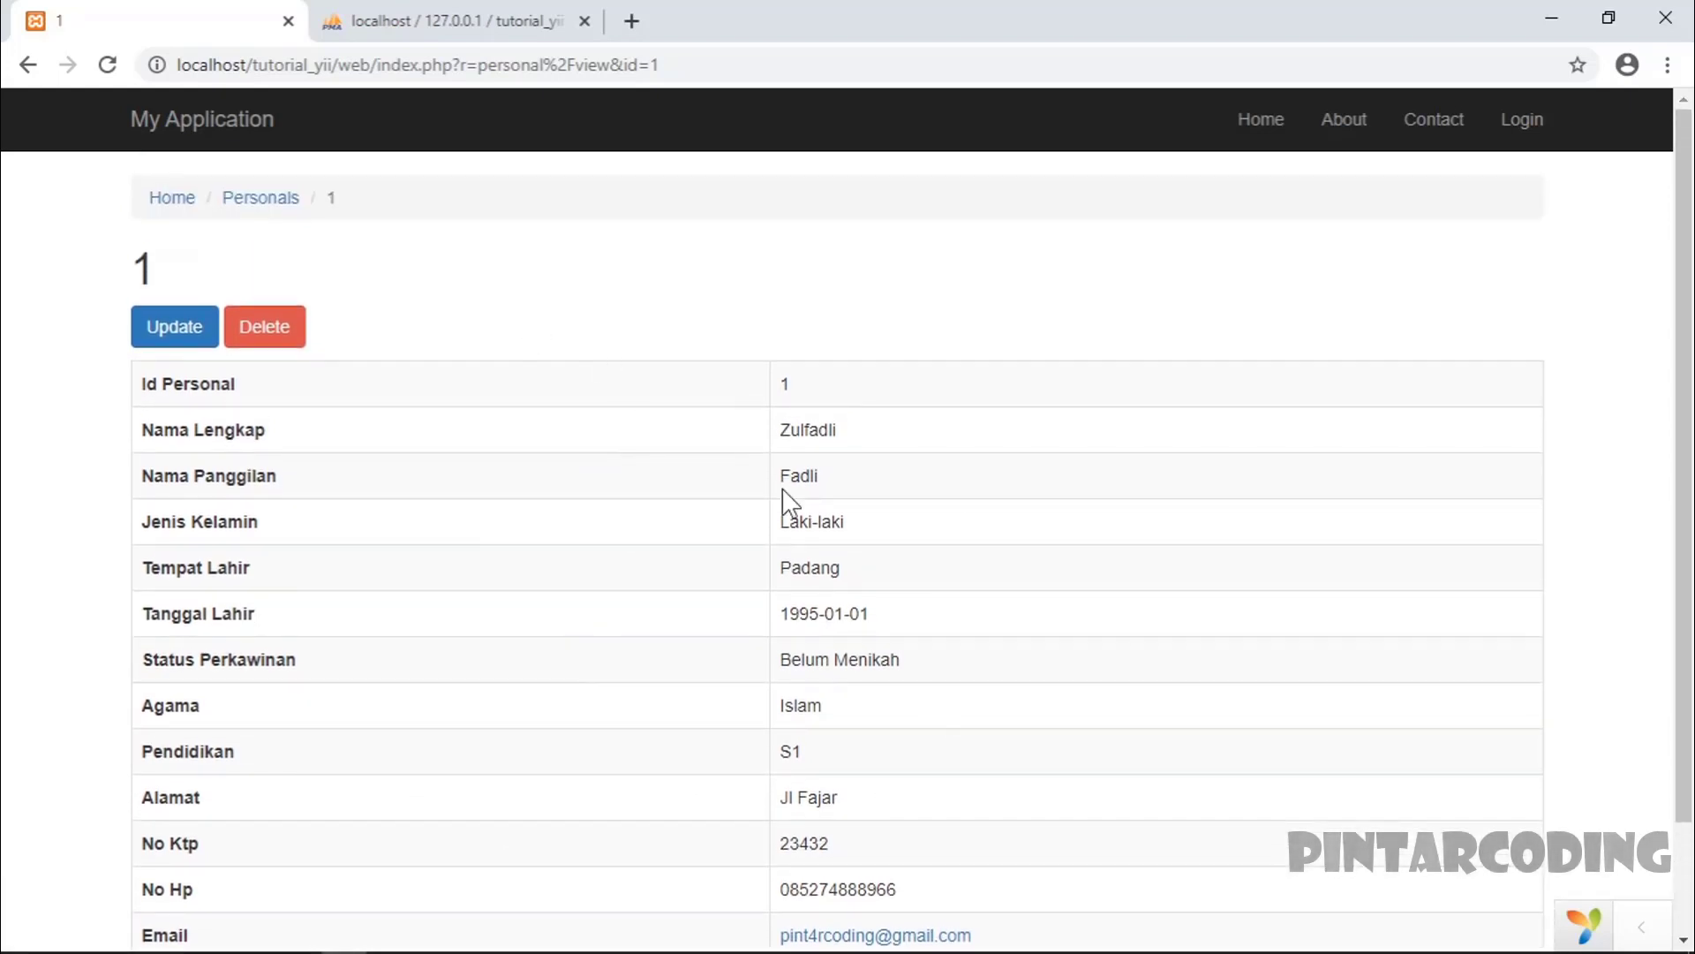
{"action": "scroll", "coordinate": [650, 415], "scroll_direction": "down", "scroll_amount": 2}
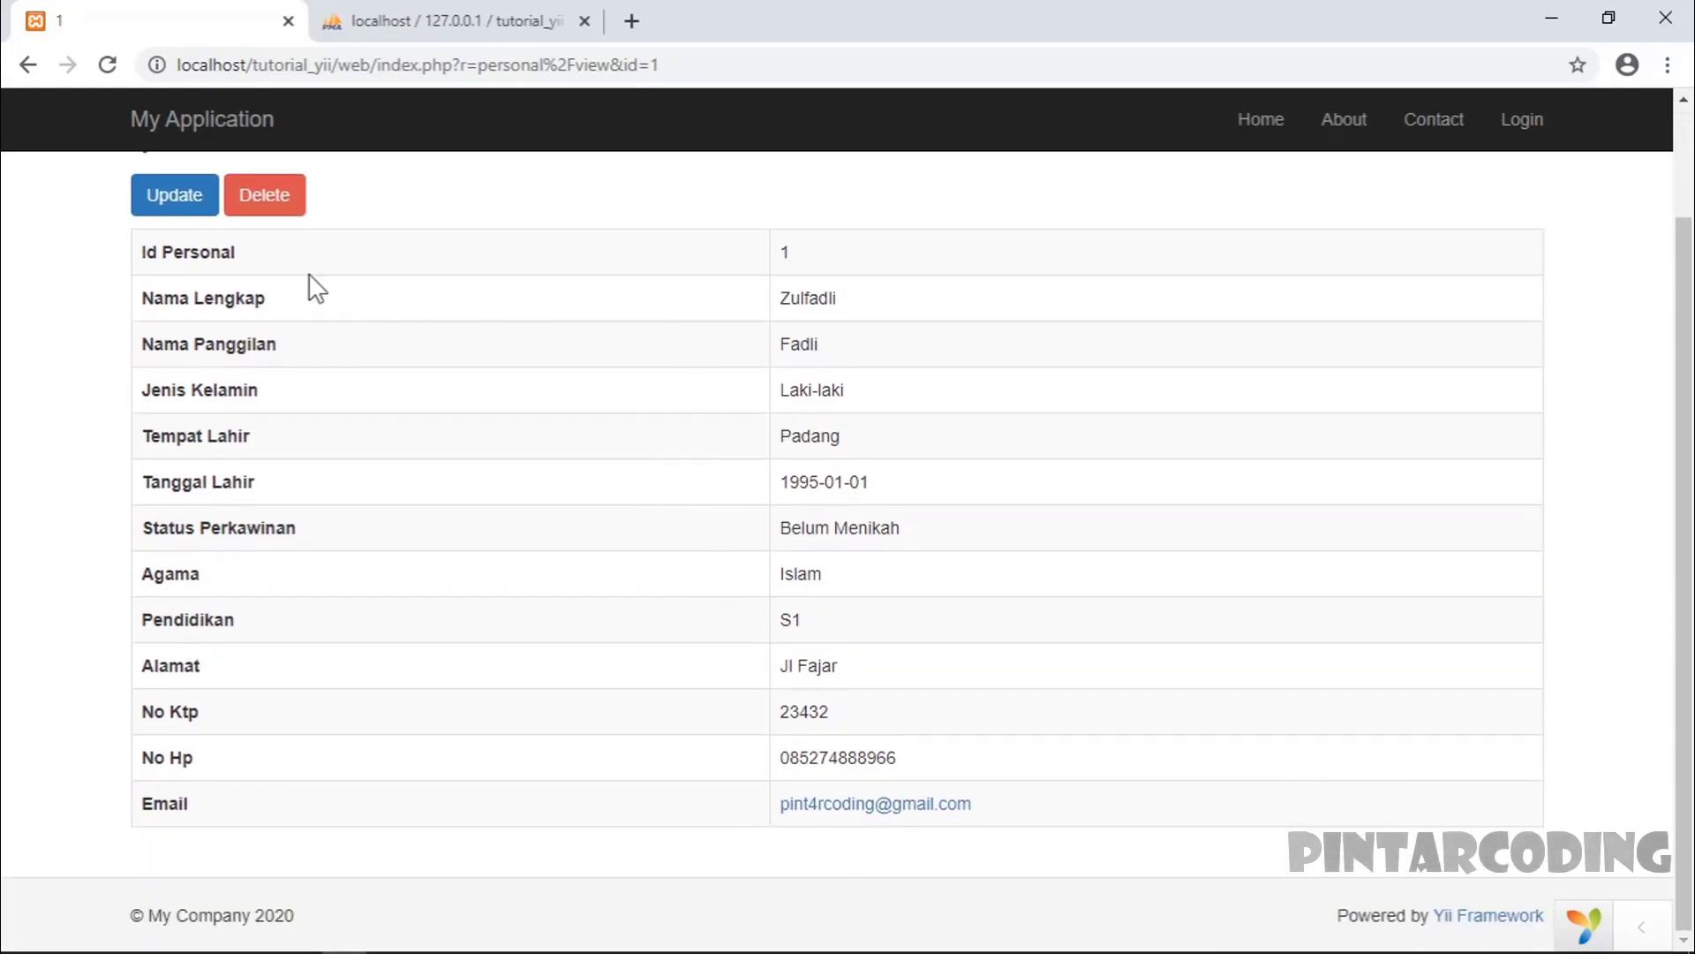
{"action": "left_click_drag", "start_coordinate": [149, 252], "coordinate": [839, 254]}
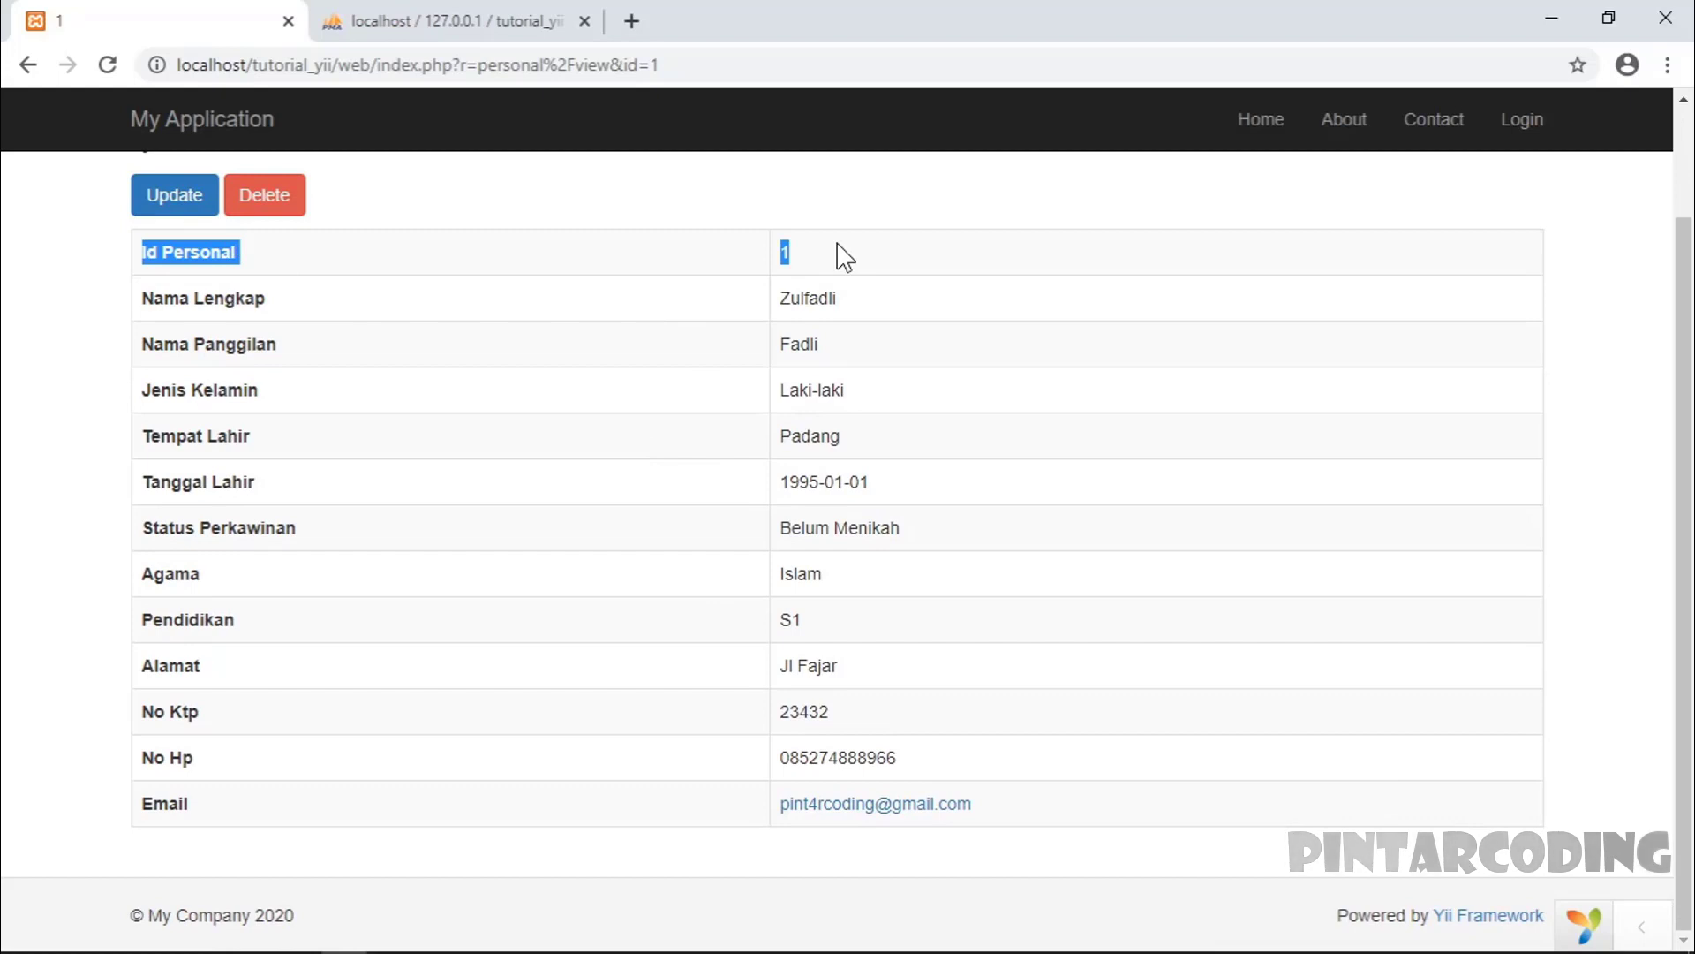
{"action": "left_click", "coordinate": [725, 265]}
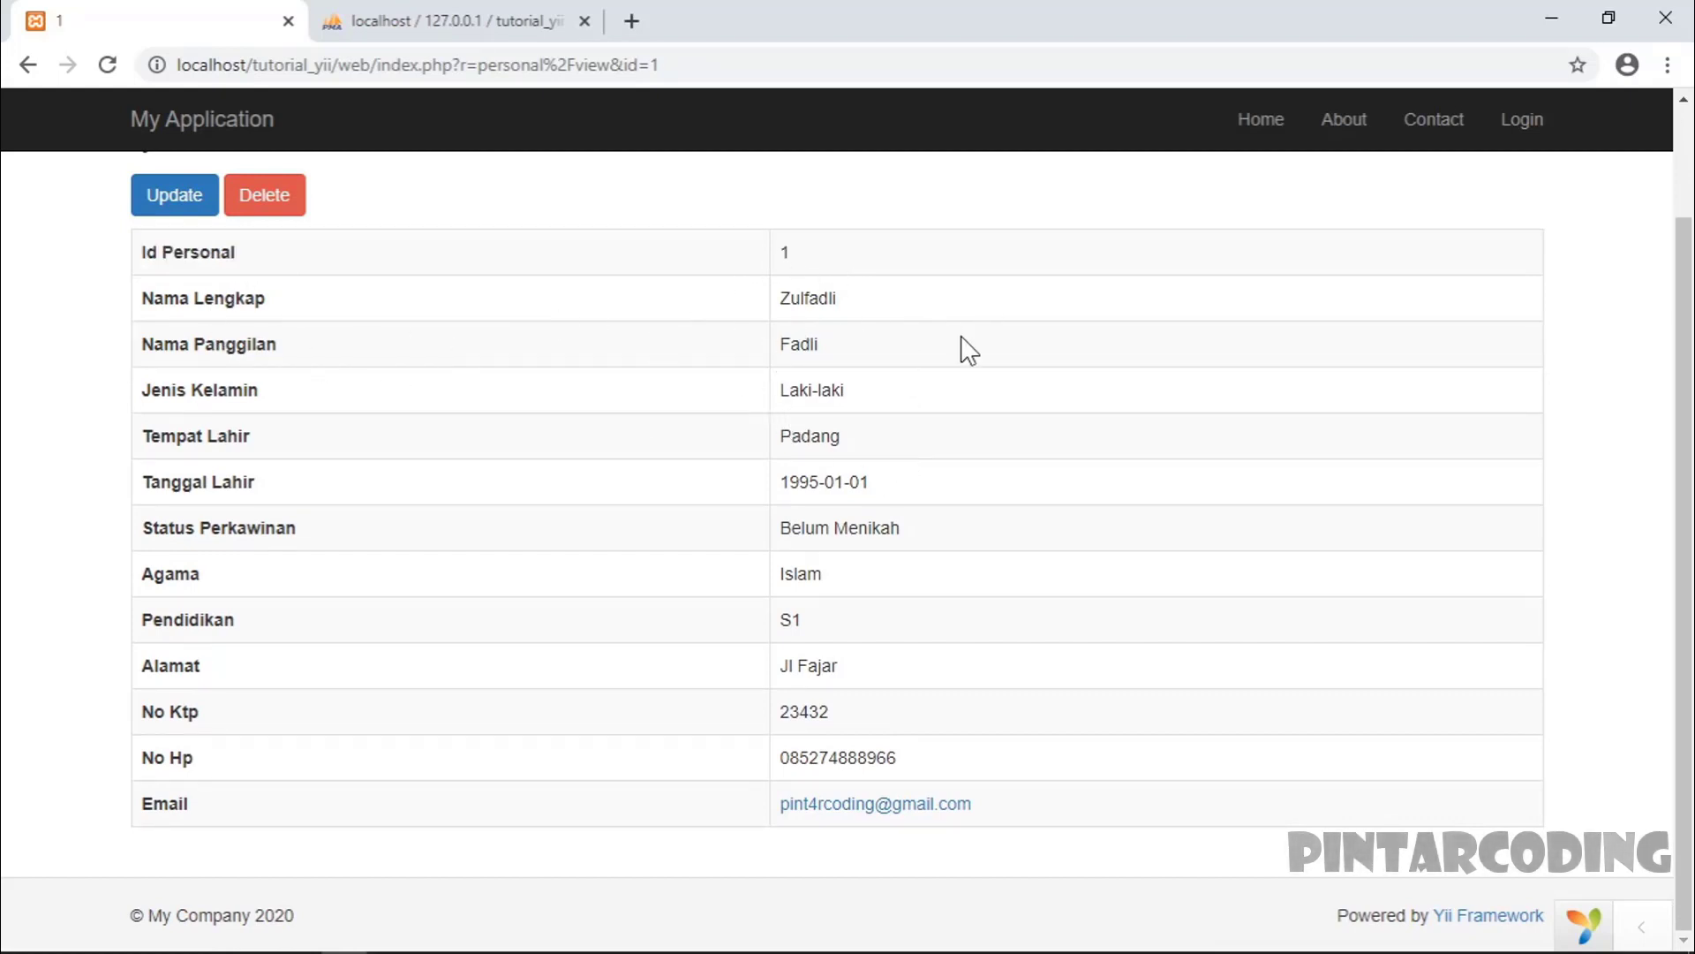
{"action": "scroll", "coordinate": [1081, 817], "scroll_direction": "up", "scroll_amount": 2}
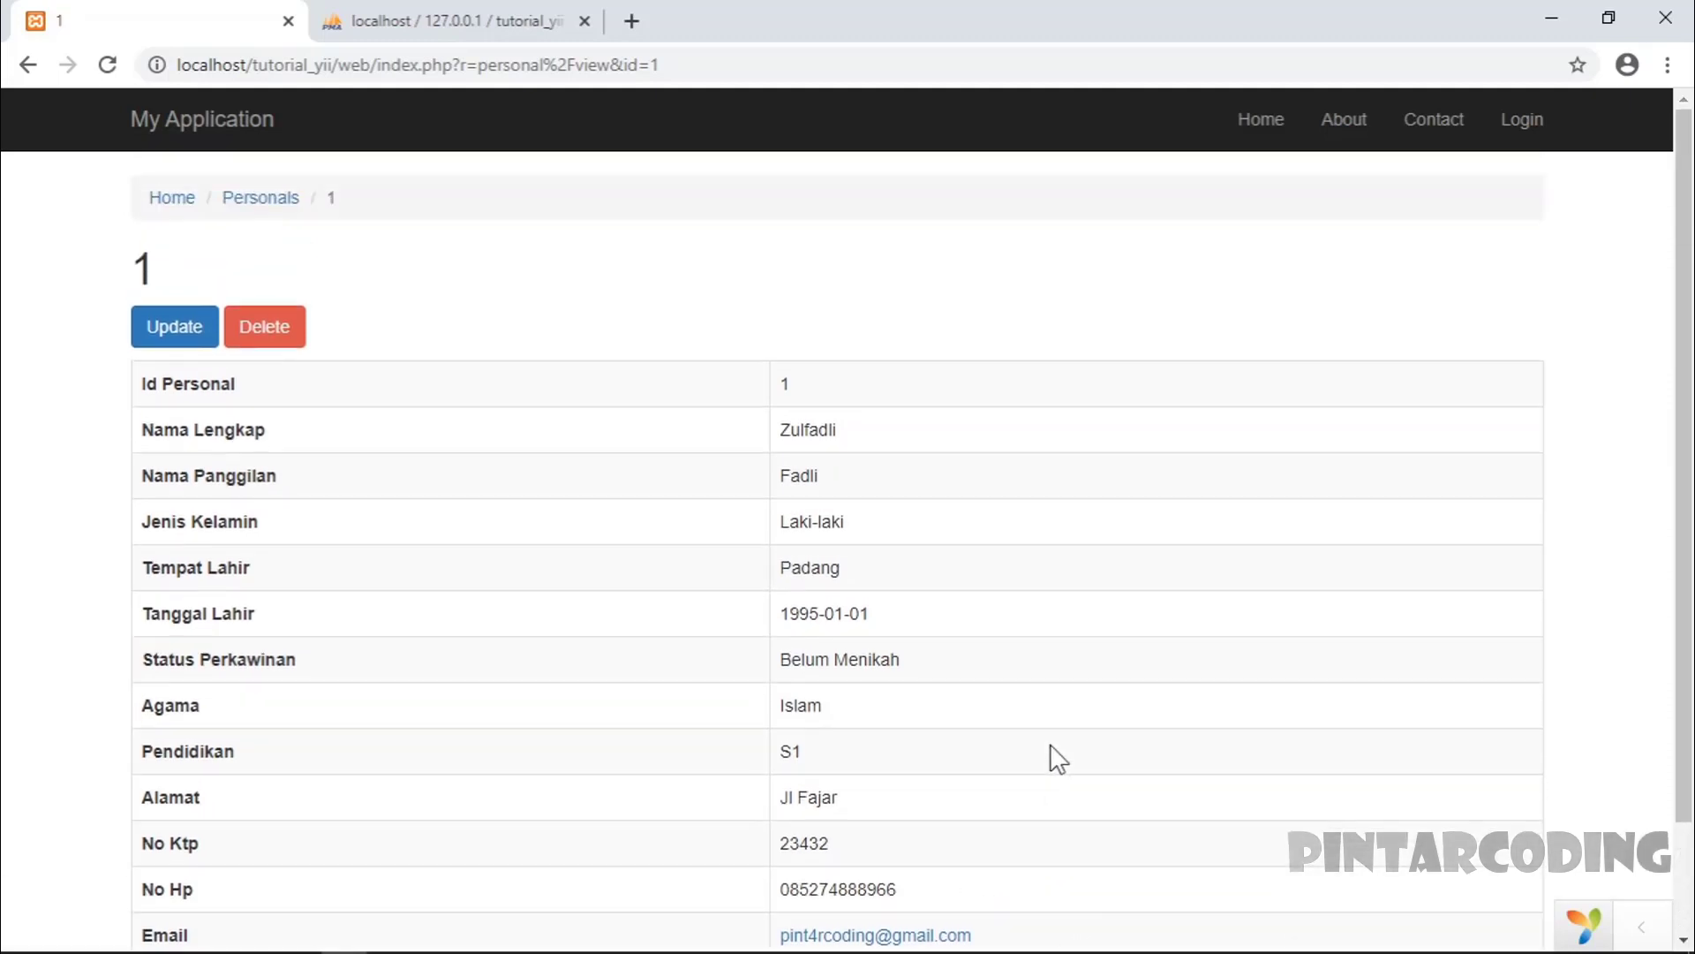
{"action": "left_click", "coordinate": [181, 329]}
{"action": "scroll", "coordinate": [492, 662], "scroll_direction": "down", "scroll_amount": 5}
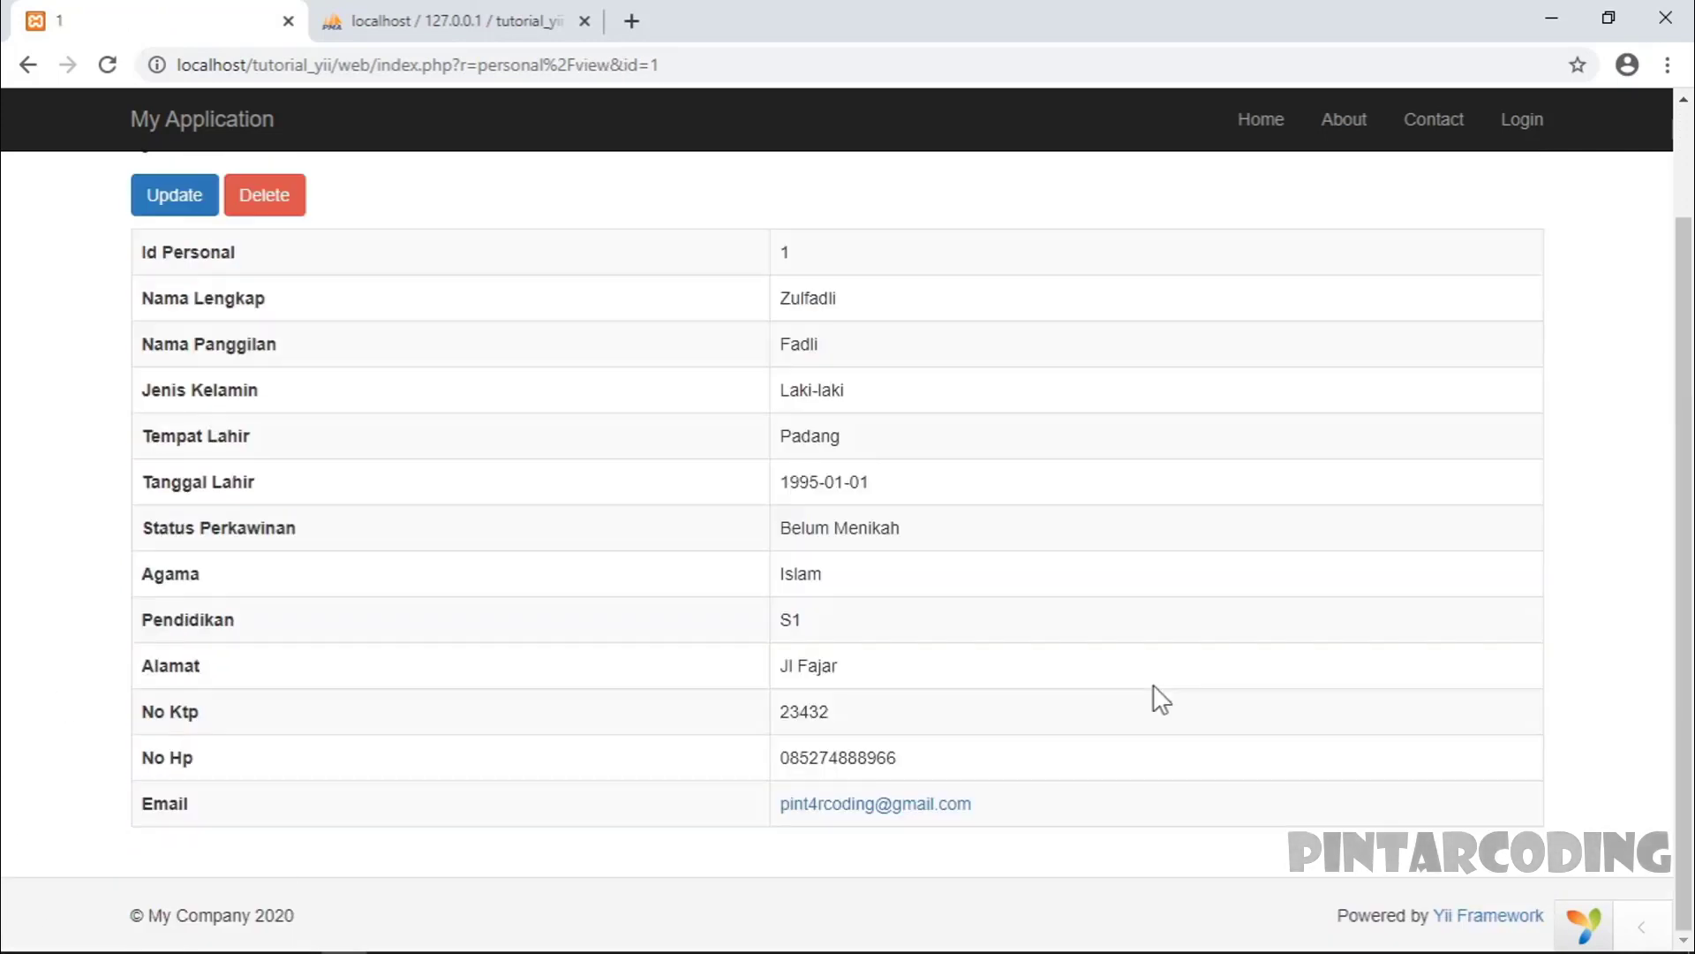
{"action": "scroll", "coordinate": [378, 416], "scroll_direction": "up", "scroll_amount": 2}
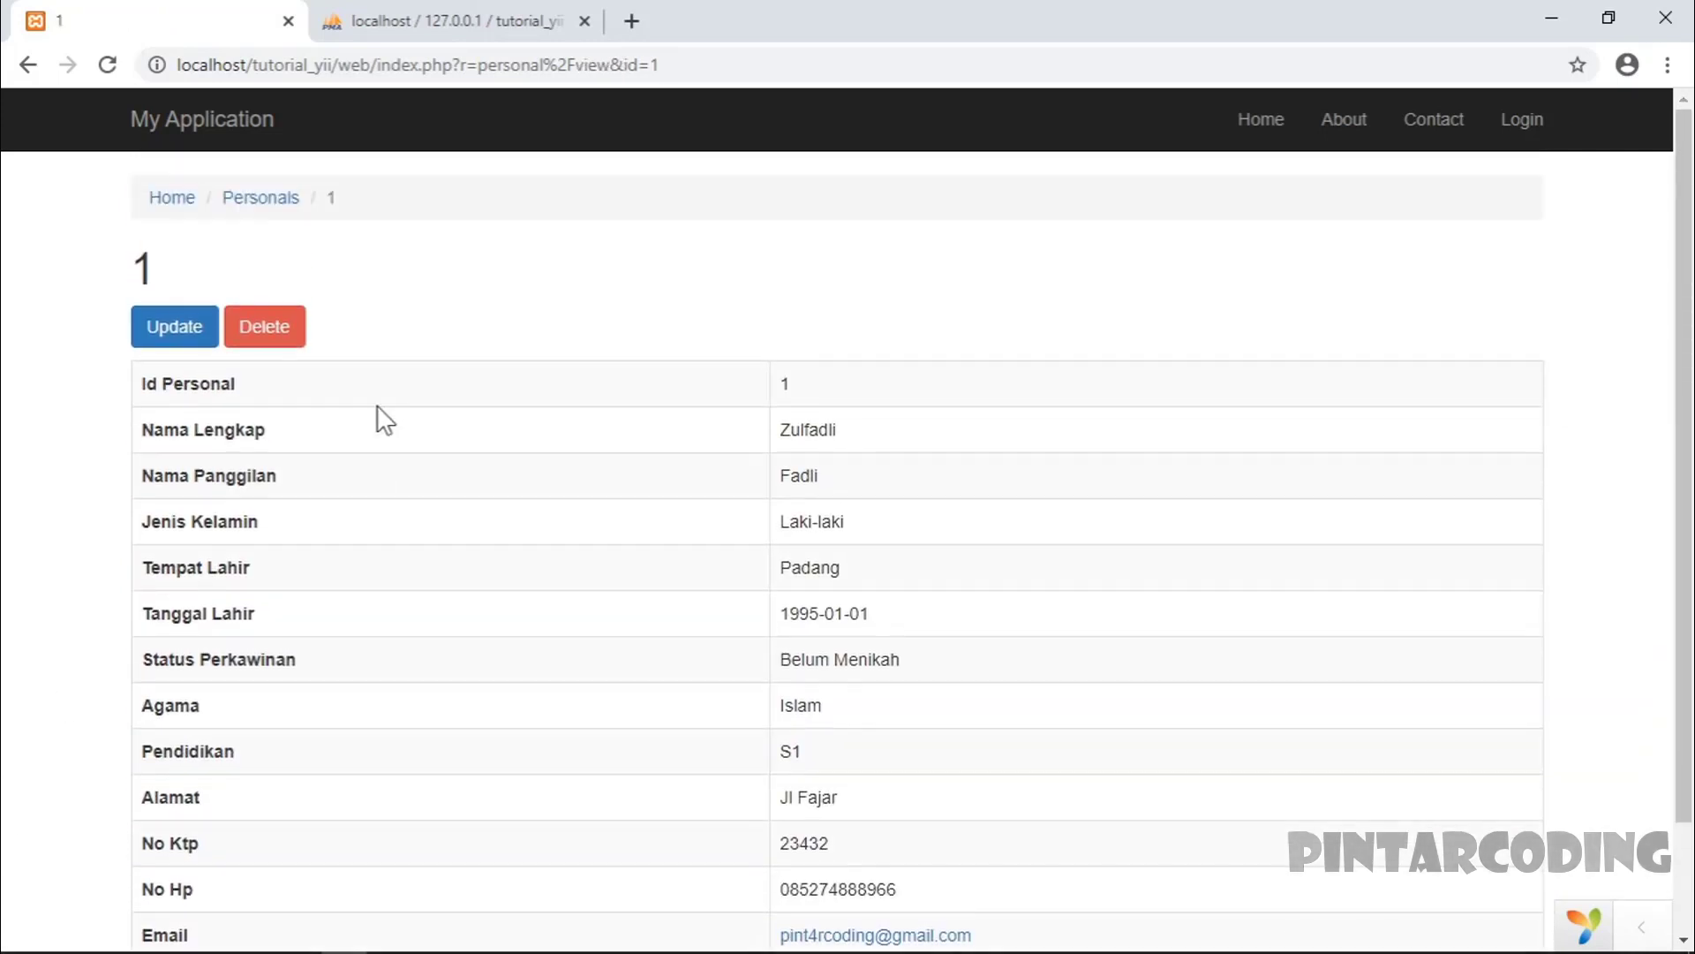
{"action": "left_click", "coordinate": [265, 327]}
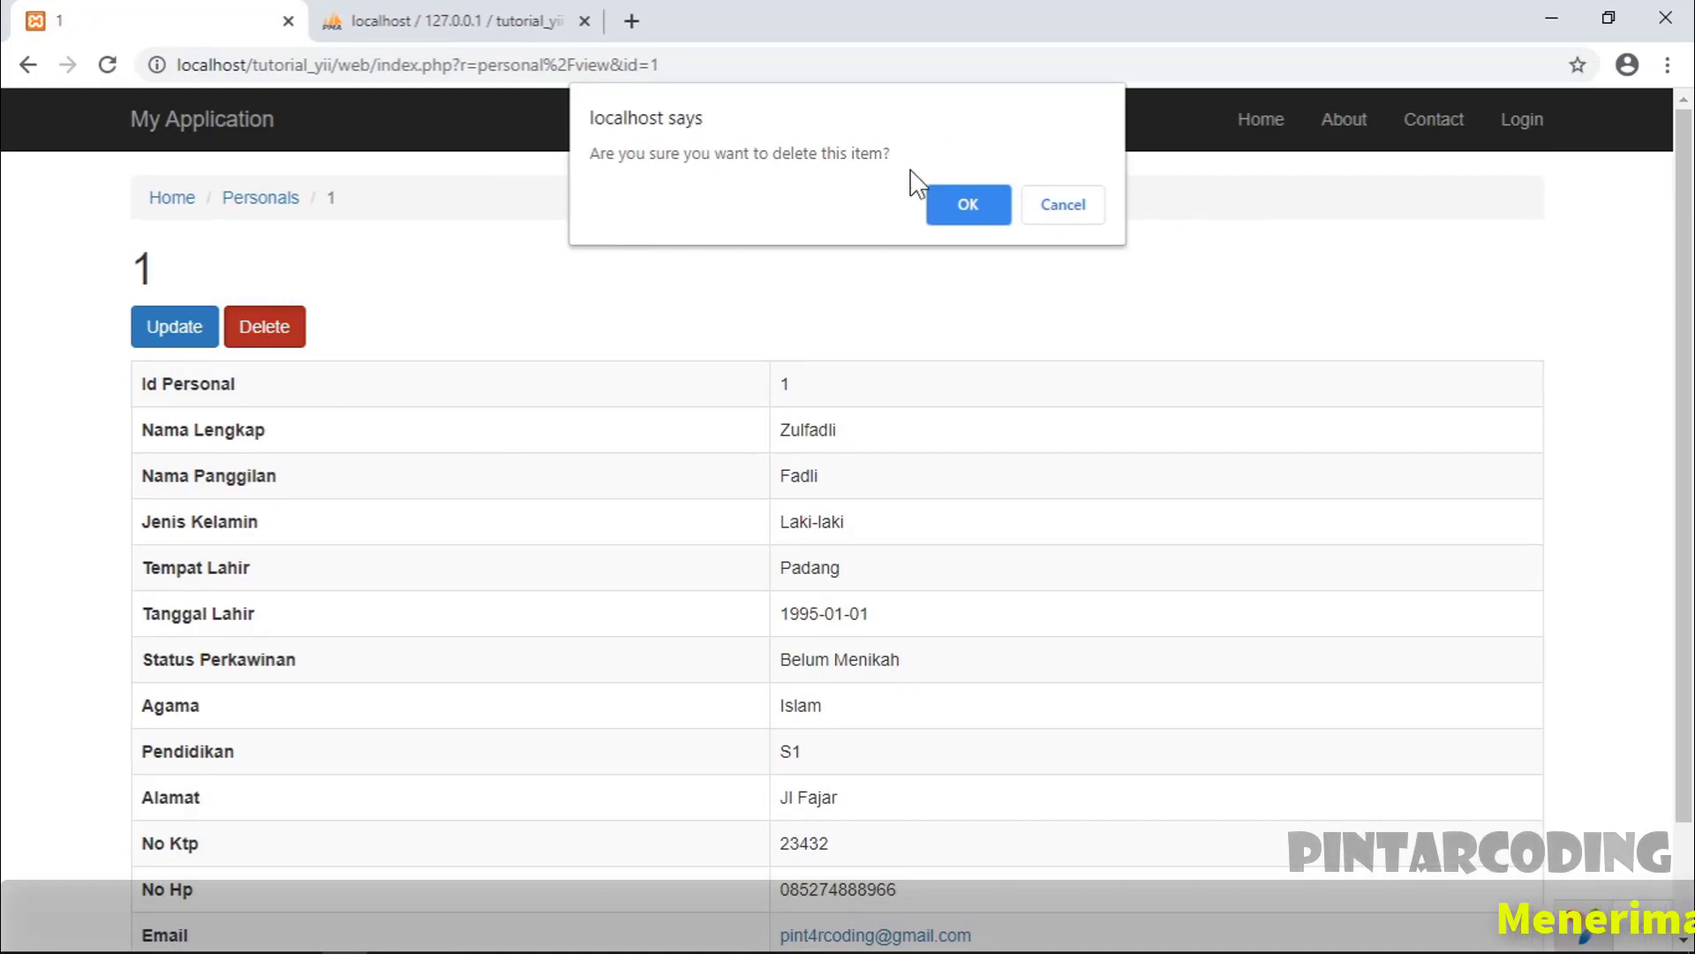
{"action": "left_click", "coordinate": [1093, 213]}
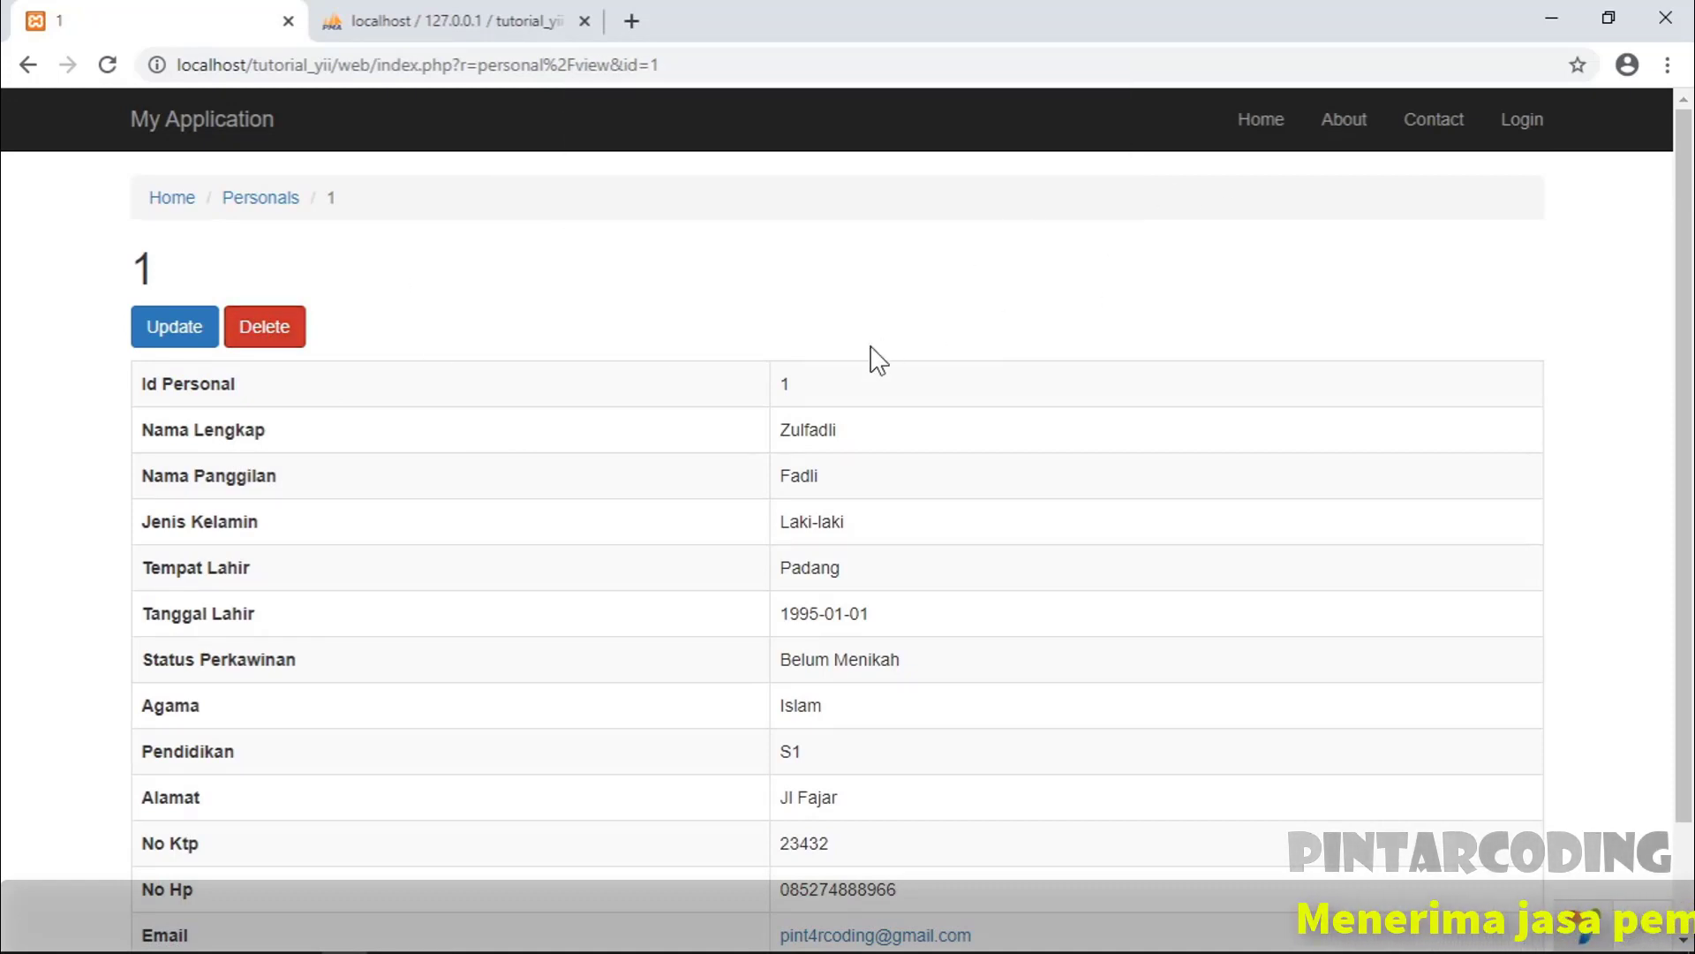
{"action": "left_click", "coordinate": [243, 199]}
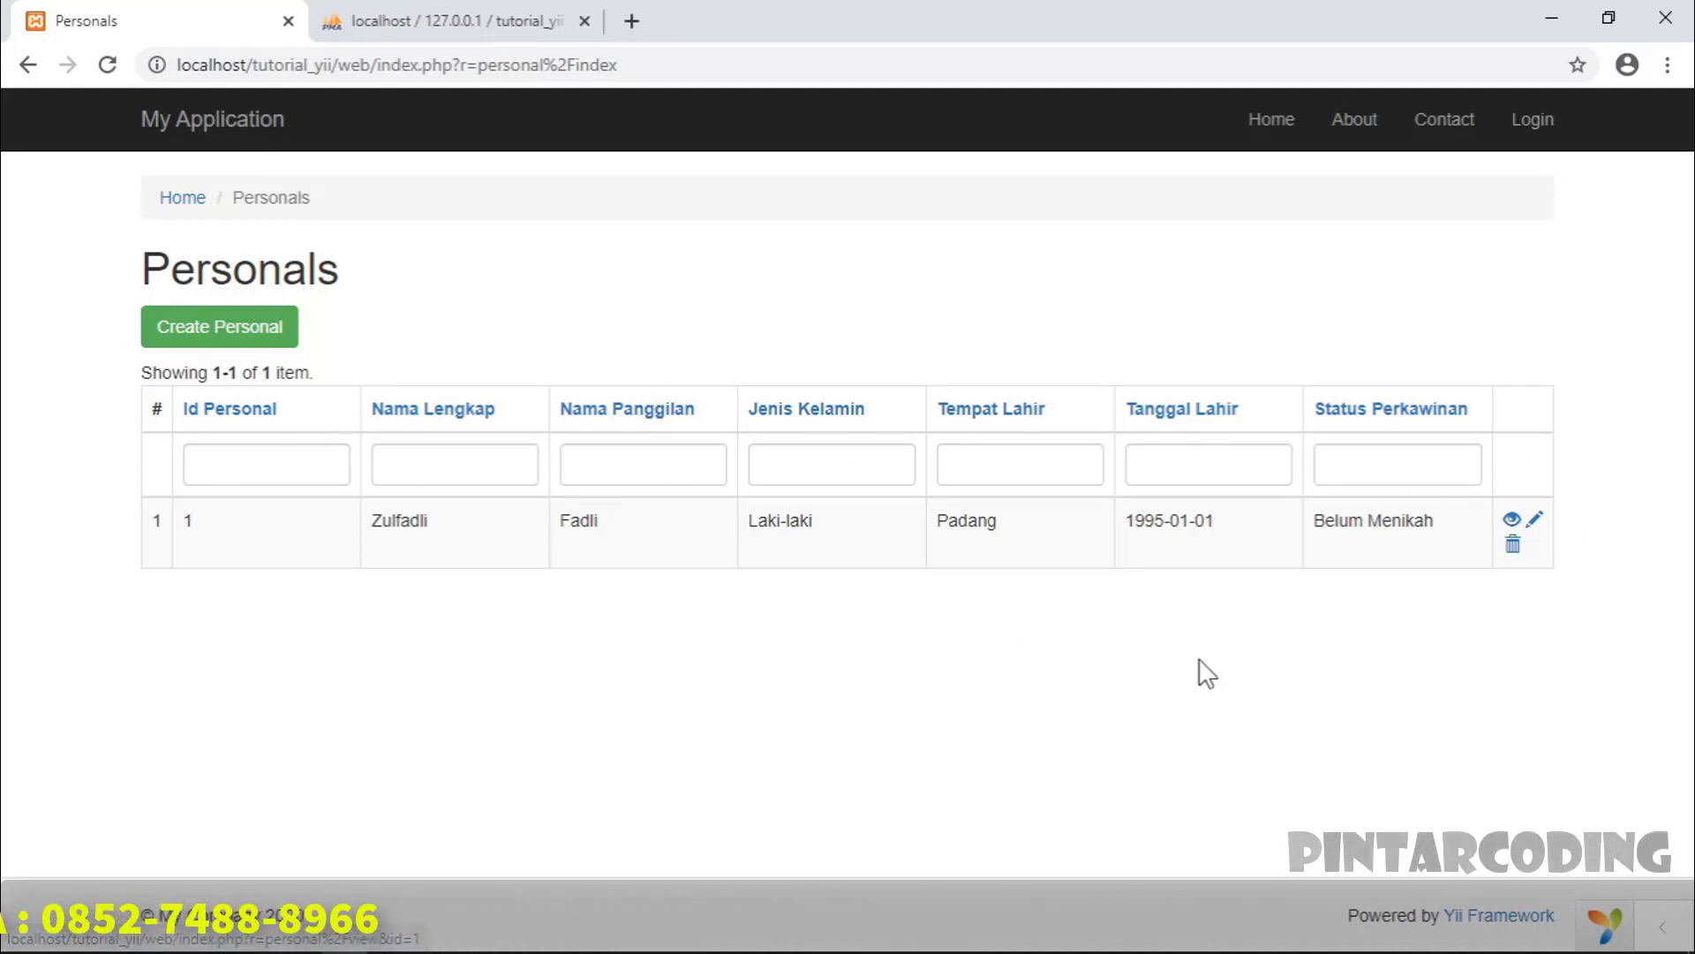
{"action": "left_click", "coordinate": [1511, 521]}
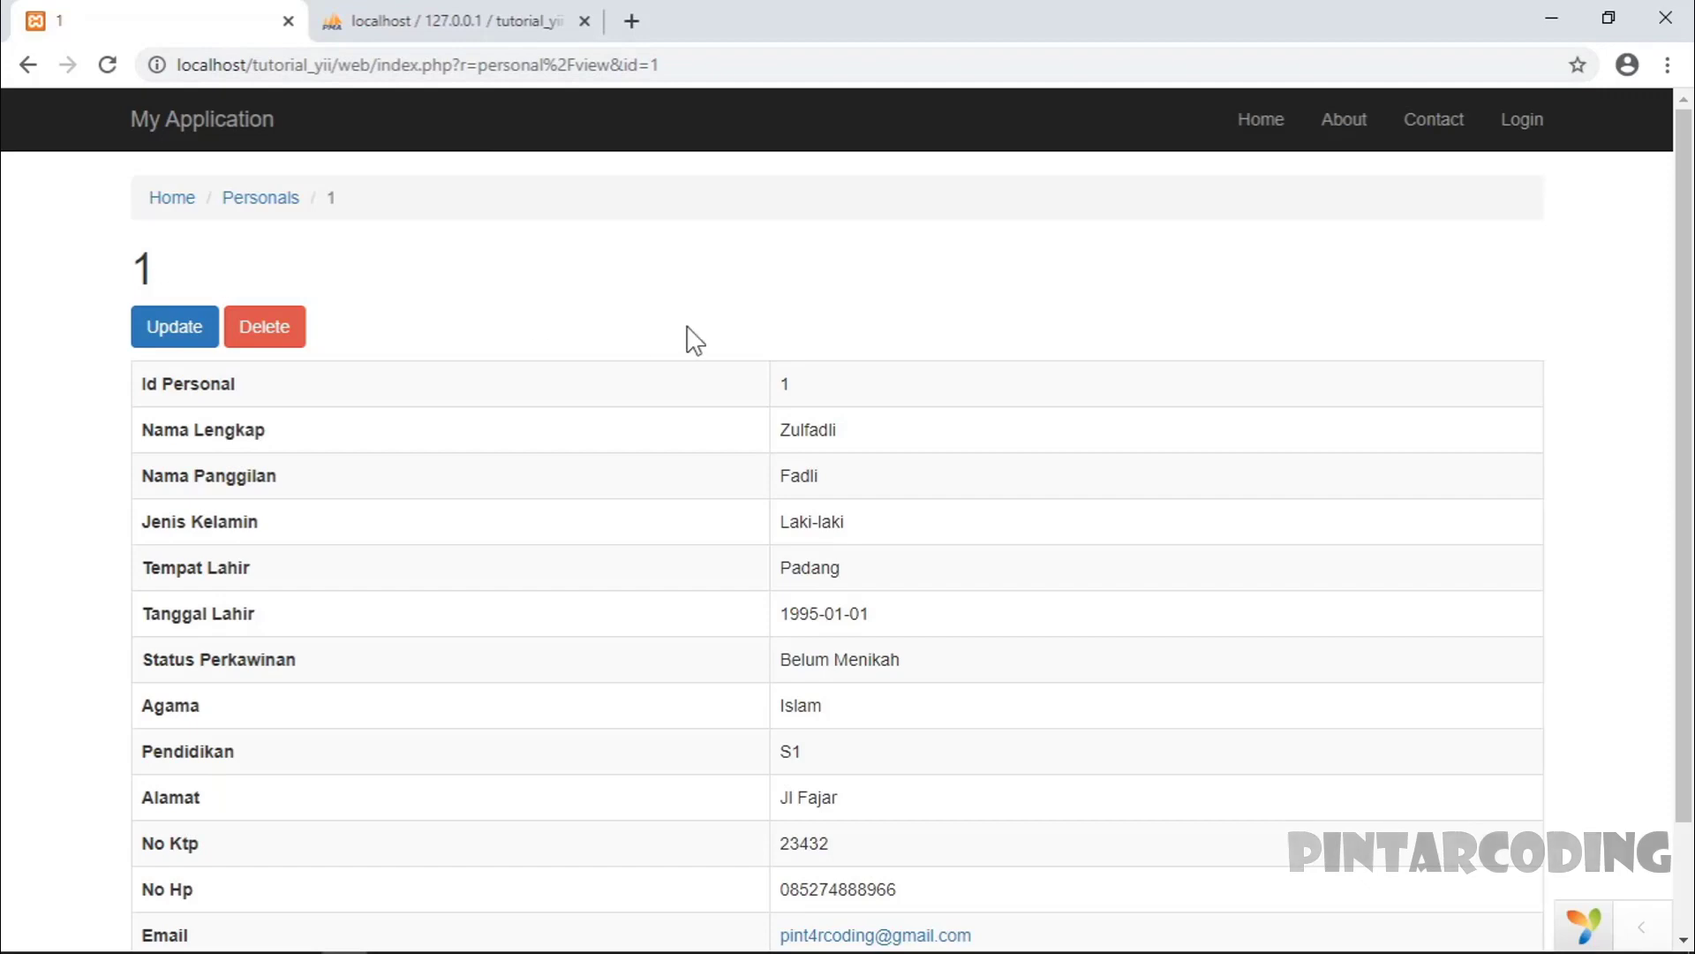
- Go back to the Personals list and view the Update form for record 1
{"action": "scroll", "coordinate": [405, 329], "scroll_direction": "down", "scroll_amount": 3}
{"action": "scroll", "coordinate": [680, 704], "scroll_direction": "up", "scroll_amount": 3}
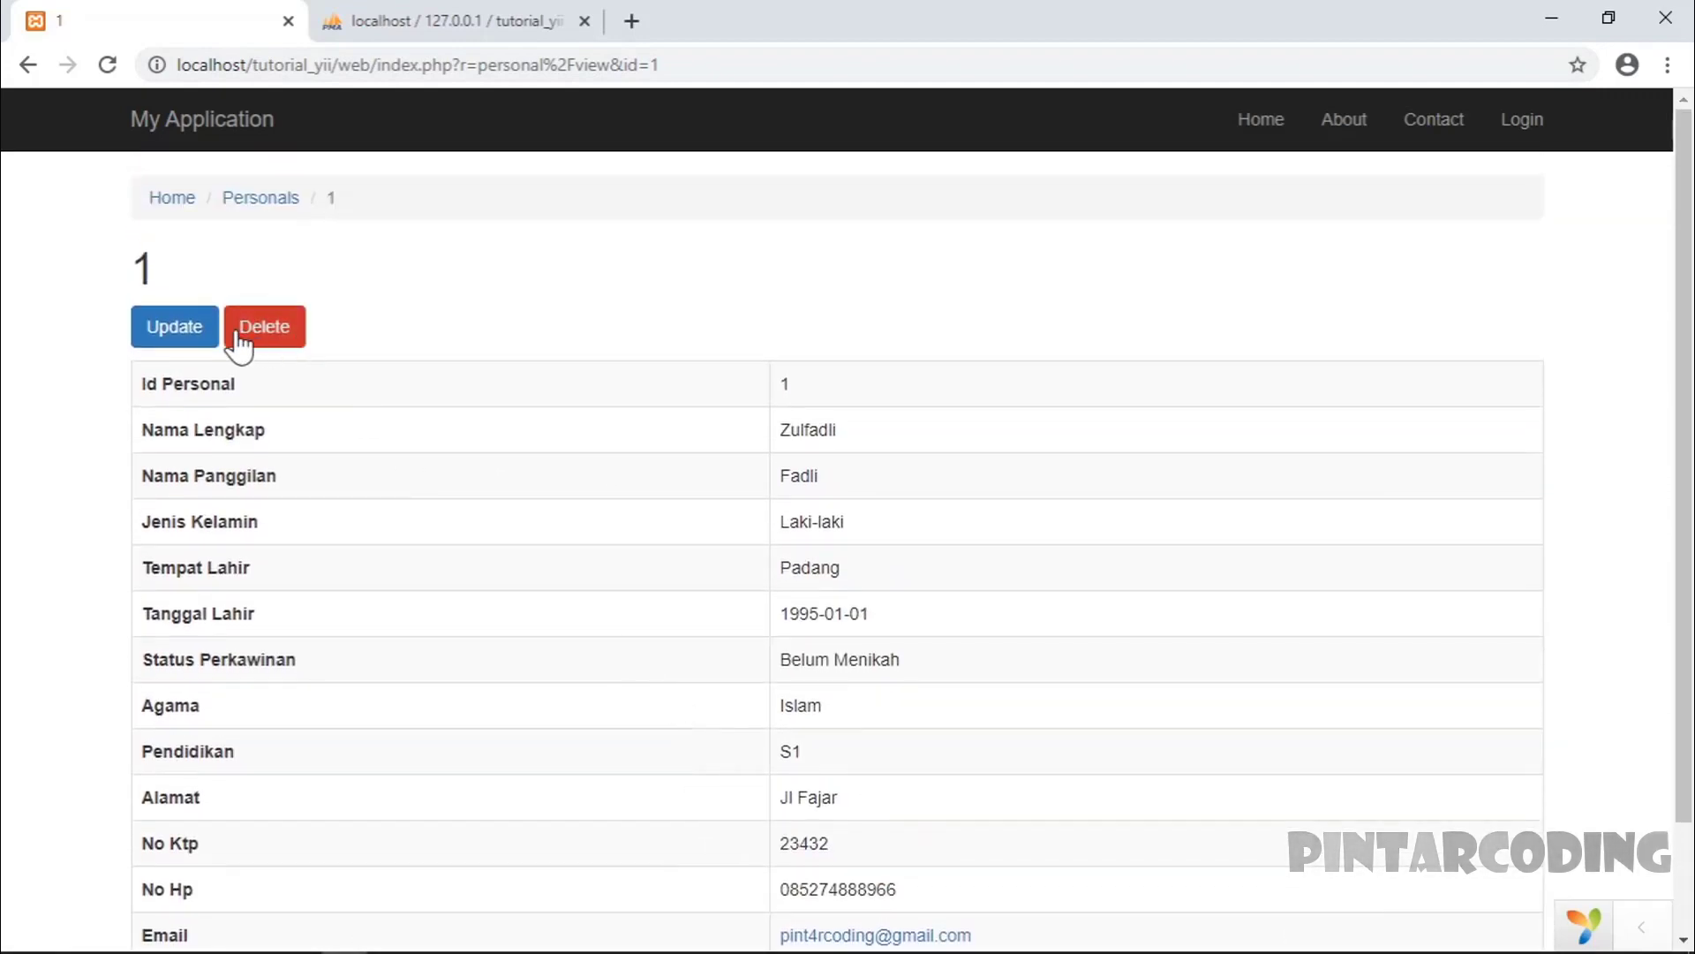
{"action": "left_click", "coordinate": [262, 198]}
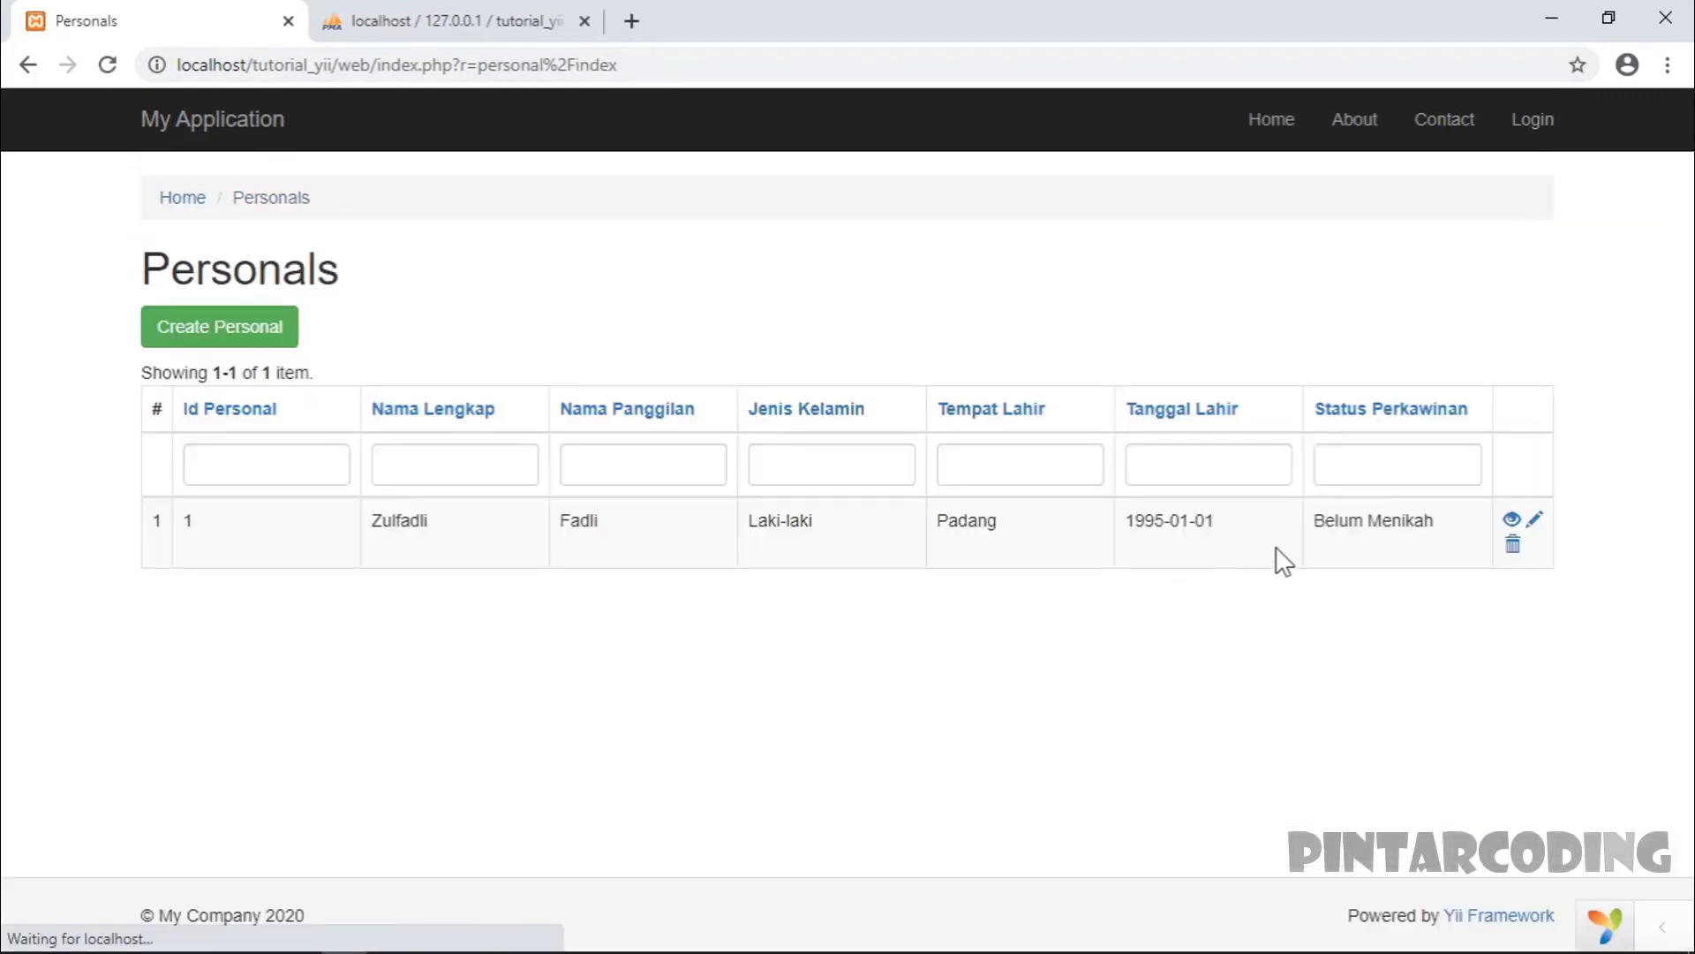
{"action": "left_click", "coordinate": [1536, 521]}
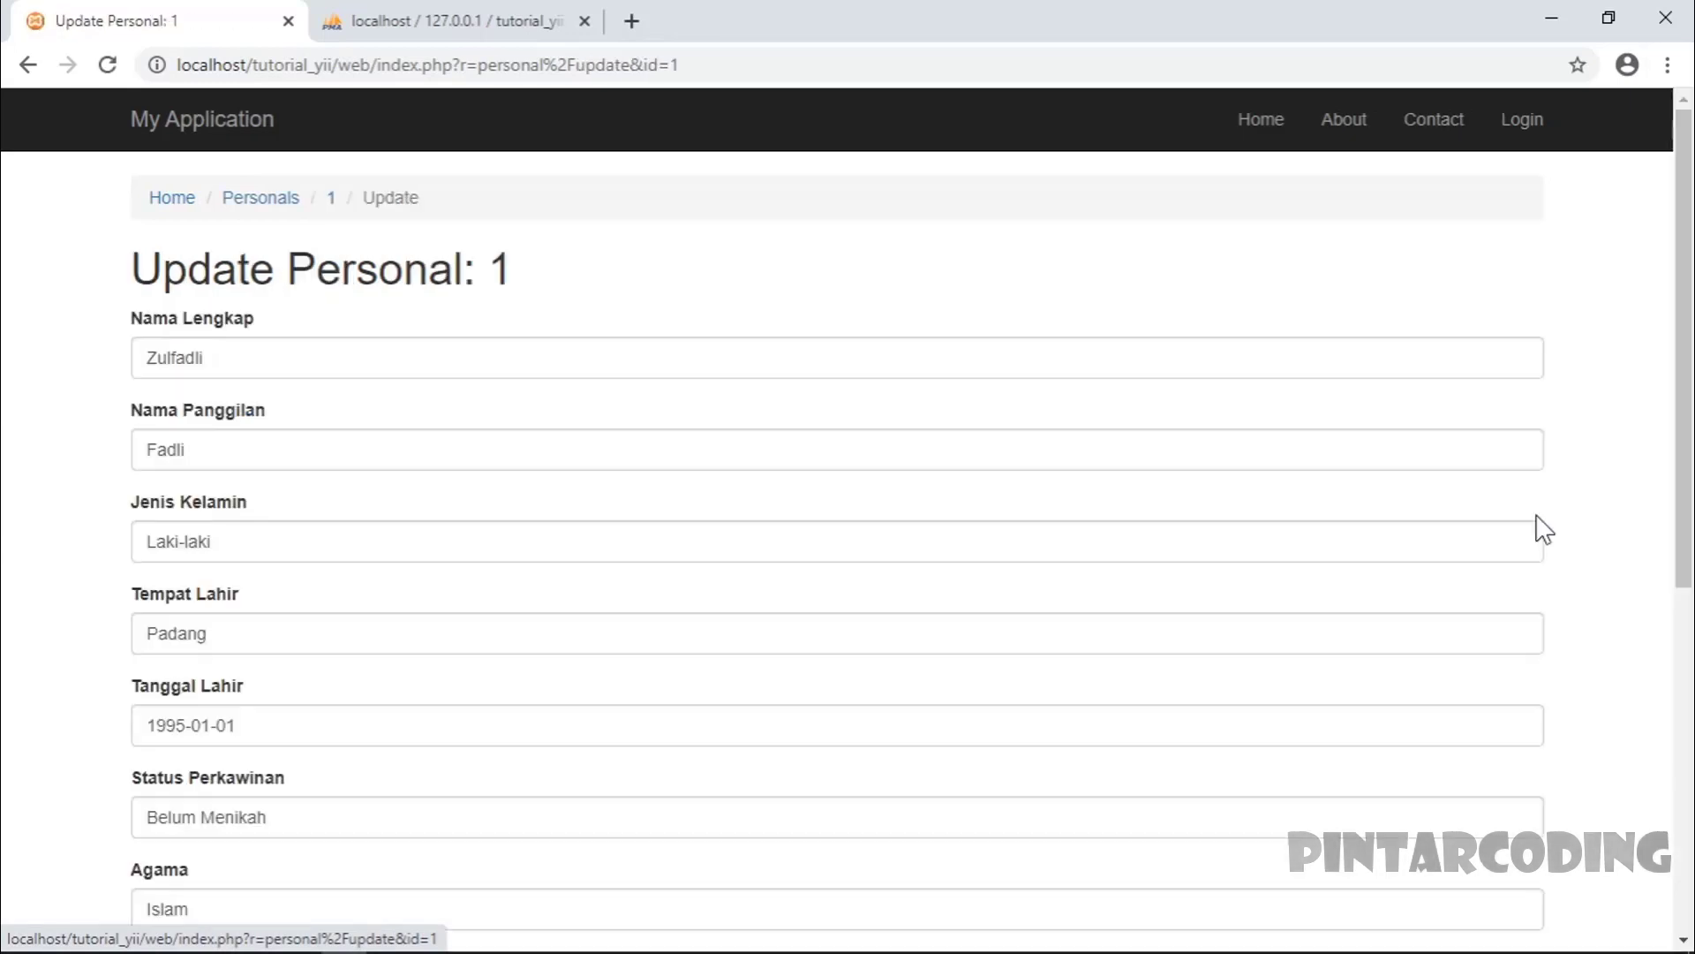
{"action": "scroll", "coordinate": [685, 771], "scroll_direction": "down", "scroll_amount": 6}
{"action": "scroll", "coordinate": [410, 698], "scroll_direction": "up", "scroll_amount": 7}
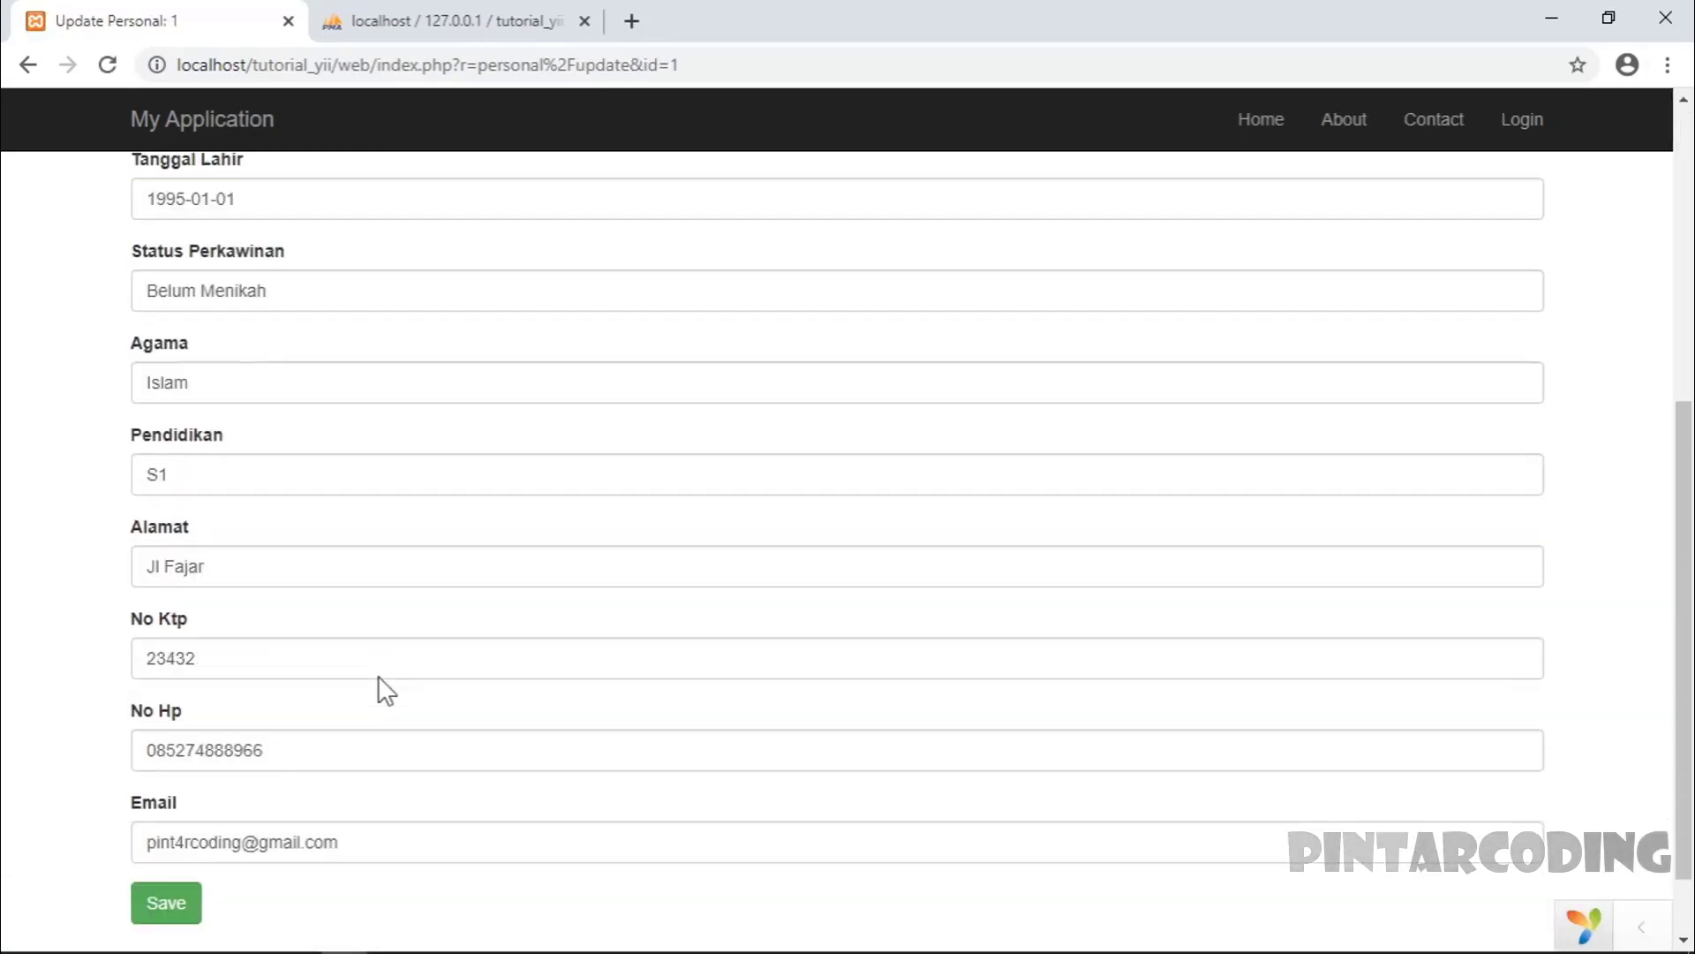
- Back on the list, request deletion of record 1 and cancel the confirmation
{"action": "left_click", "coordinate": [290, 199]}
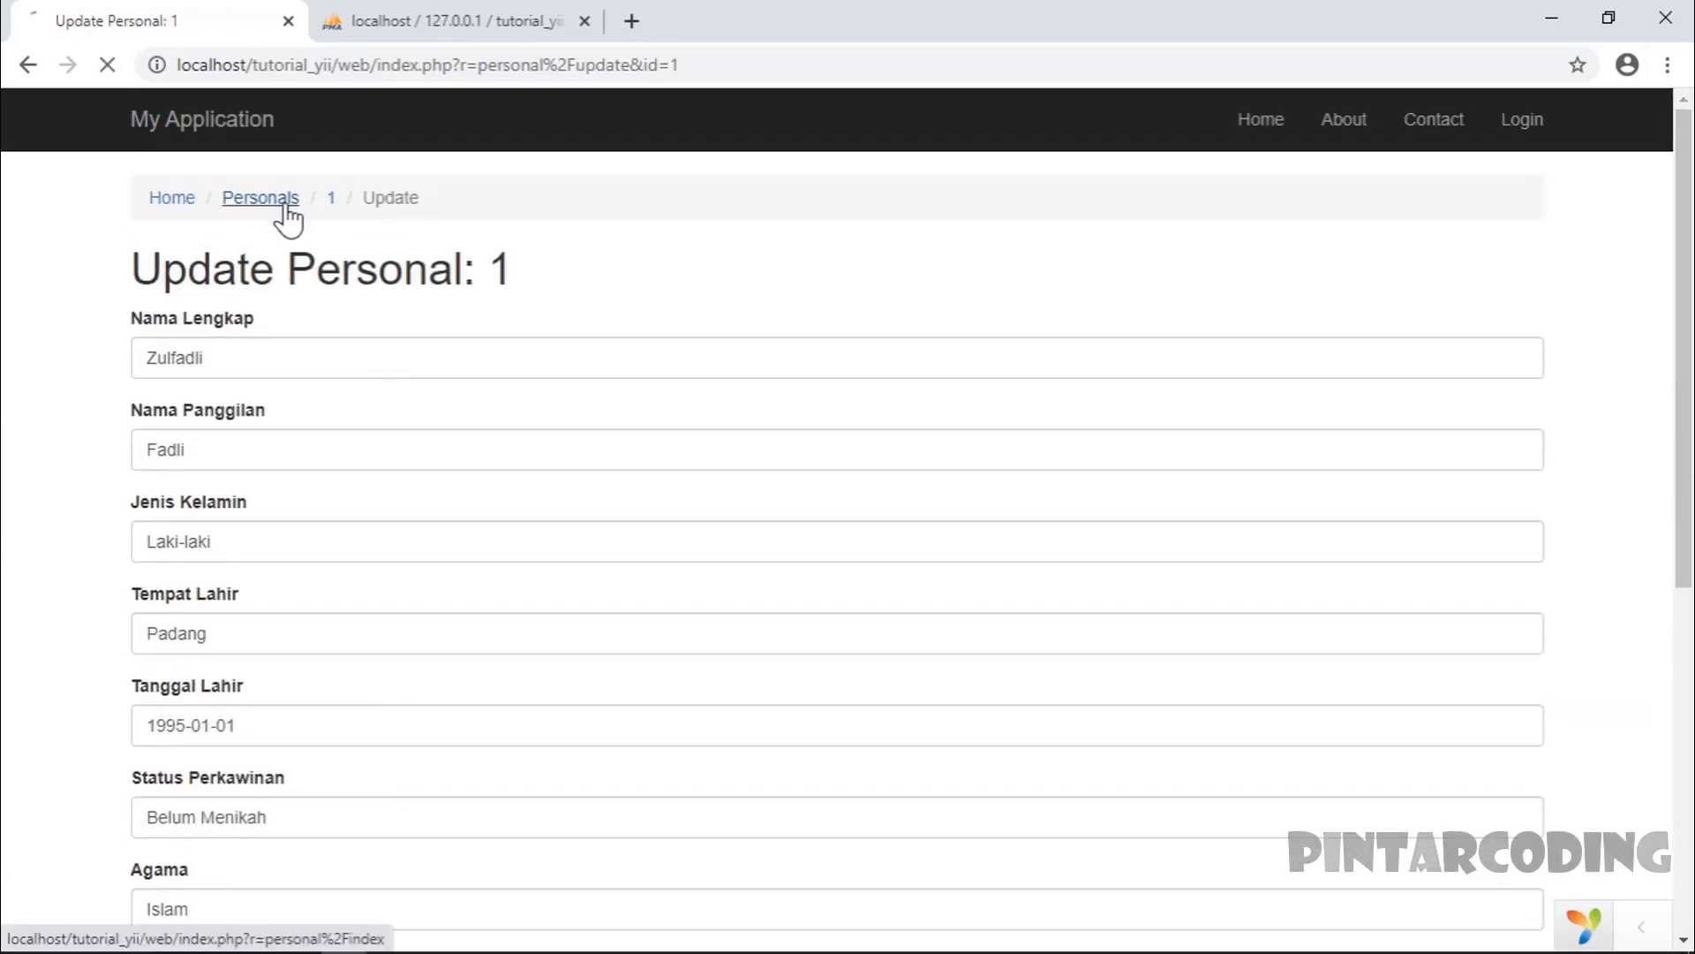
{"action": "left_click", "coordinate": [1512, 547]}
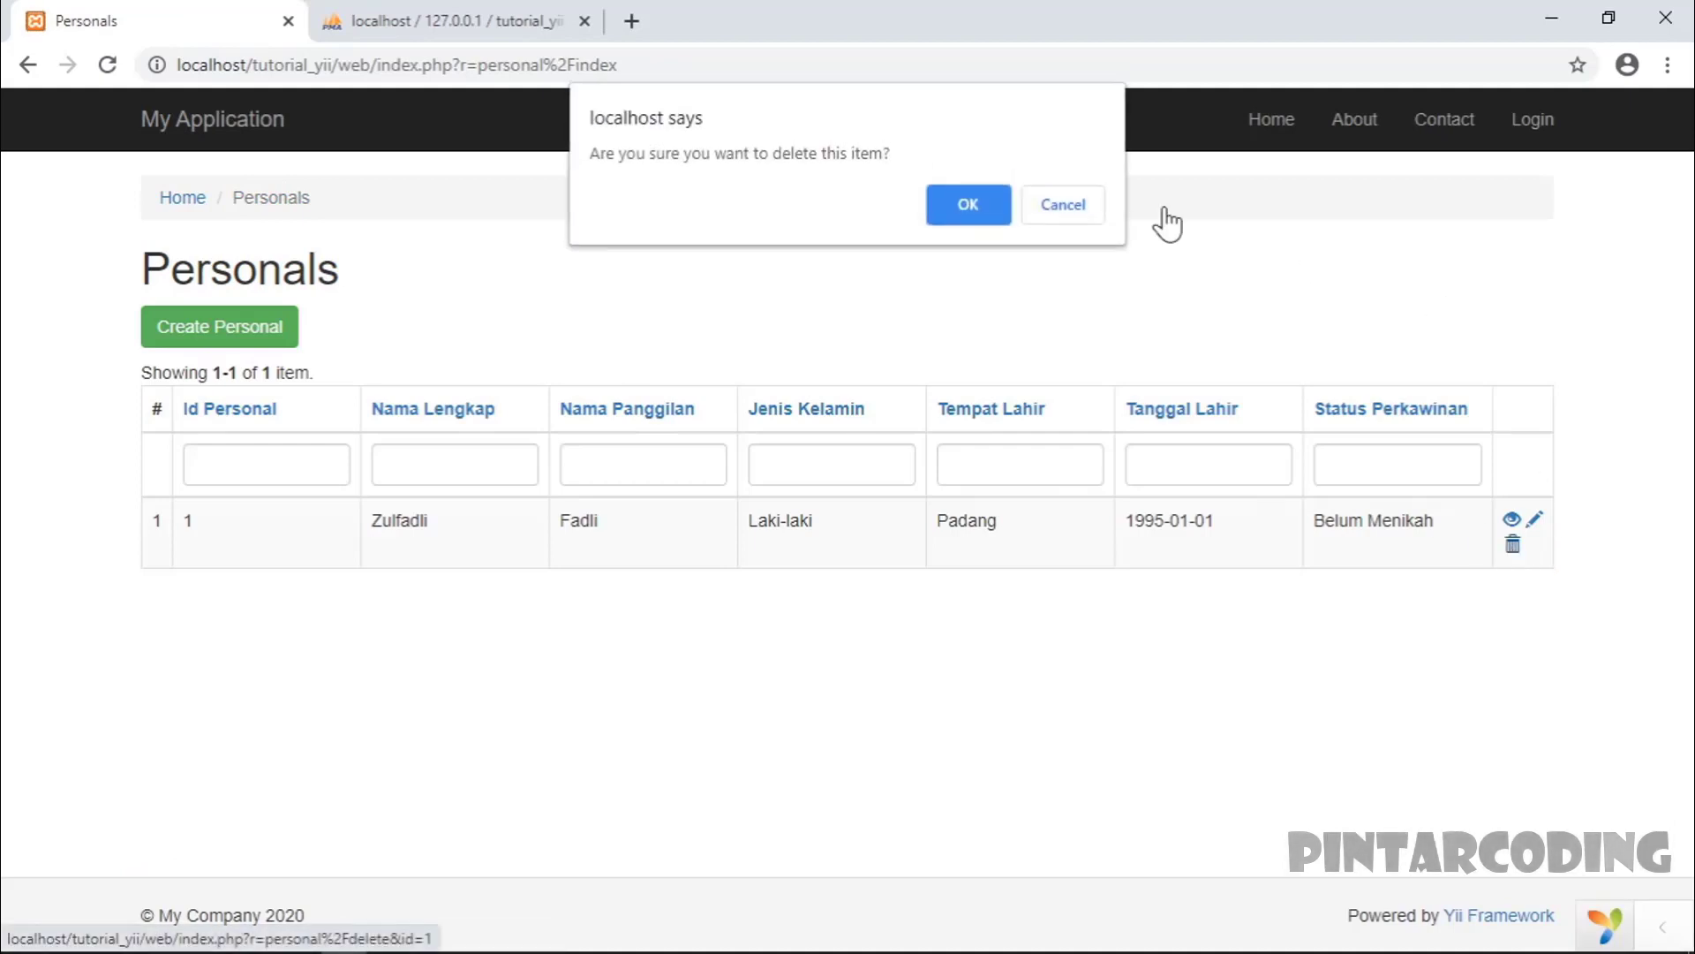
{"action": "left_click", "coordinate": [1075, 212]}
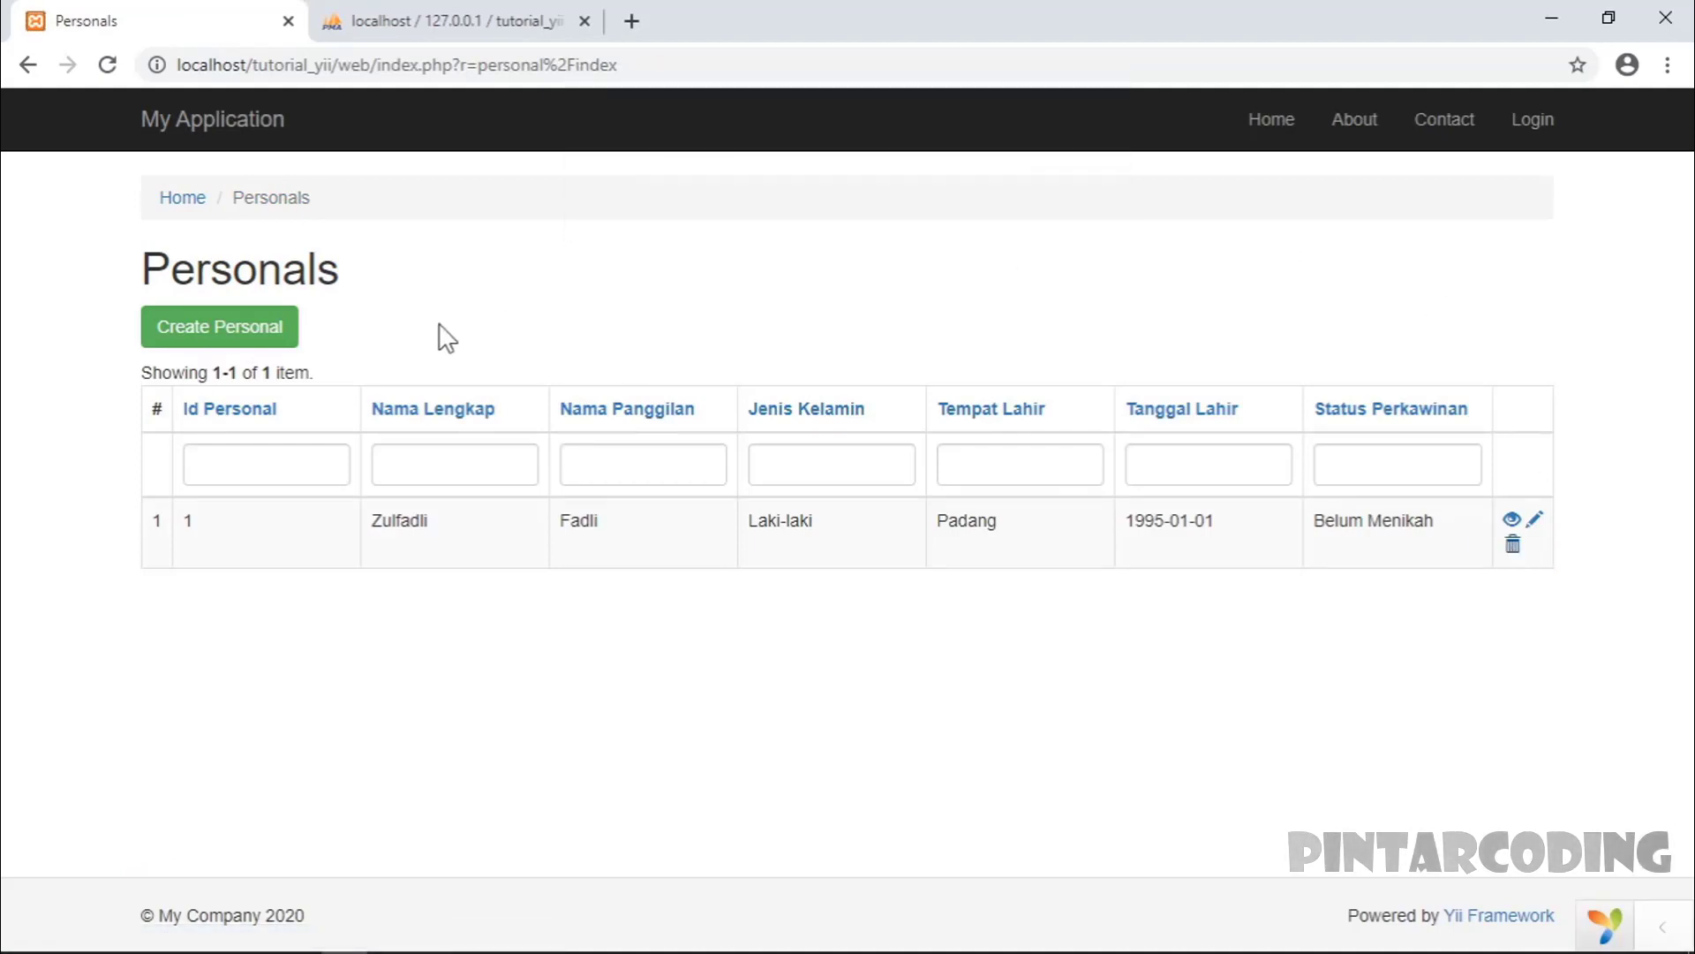